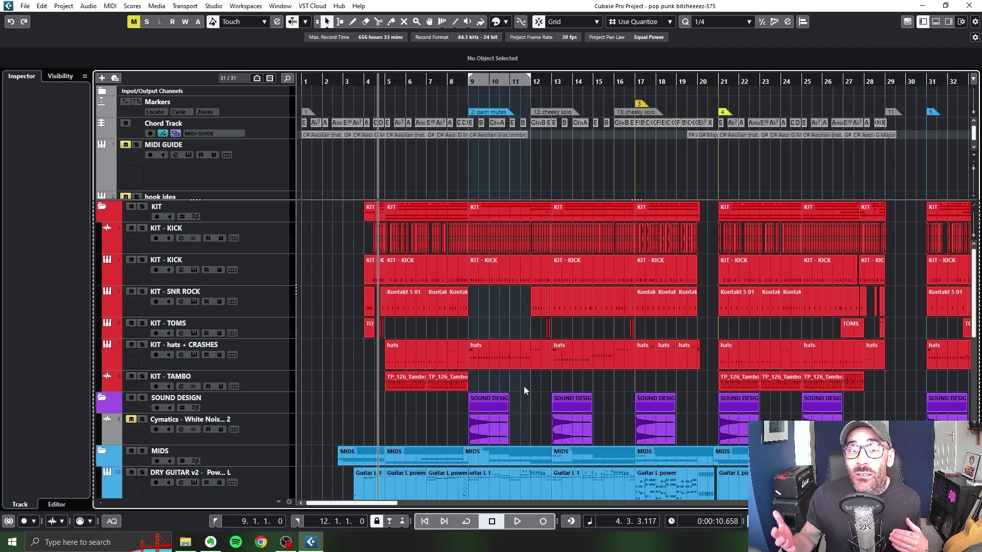
Step: Zoom in around bars 3 to 10 of the arrangement and increase the height of the Chord Track
{"action": "key", "text": "h"}
{"action": "key", "text": "h"}
{"action": "key", "text": "h"}
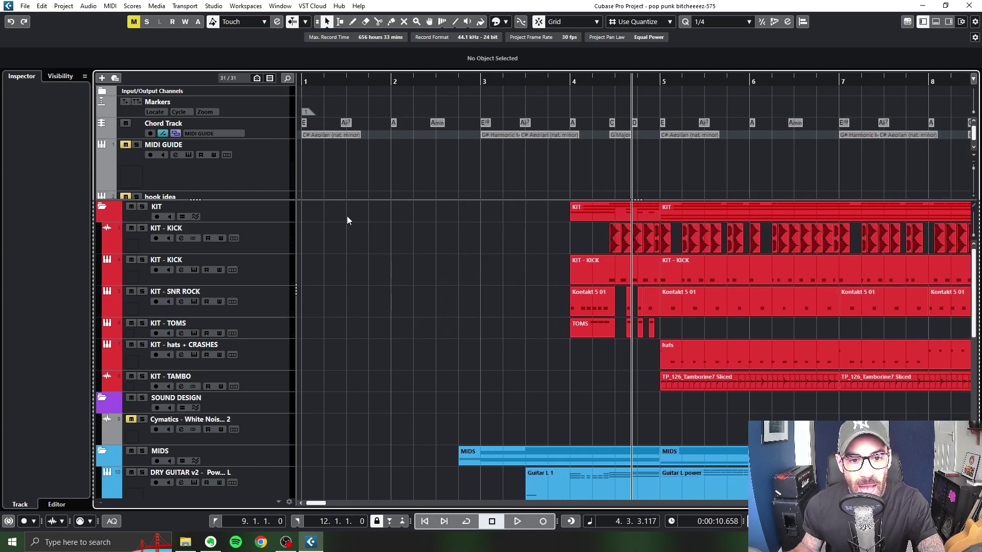
{"action": "scroll", "coordinate": [536, 140], "scroll_direction": "down", "scroll_amount": 1}
{"action": "scroll", "coordinate": [409, 147], "scroll_direction": "up", "scroll_amount": 1}
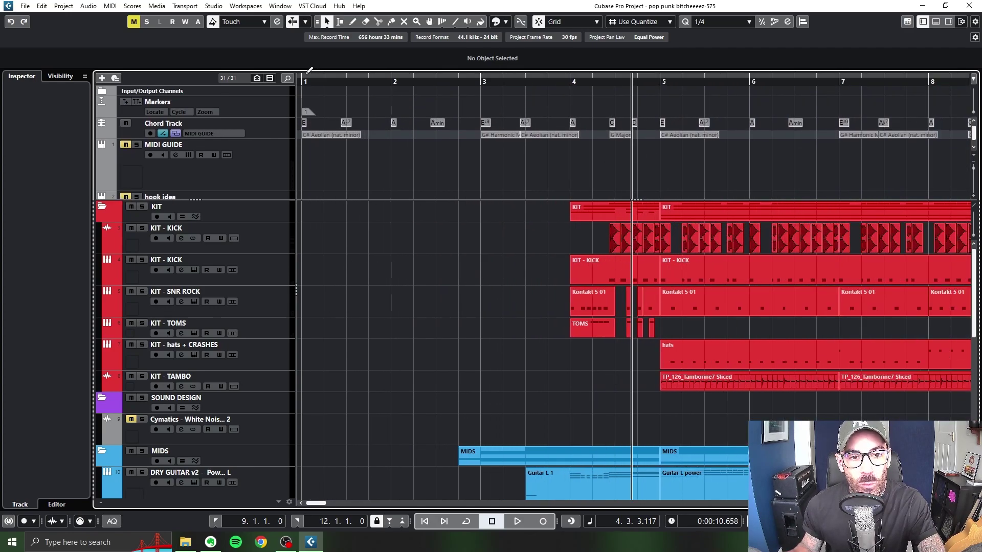
{"action": "scroll", "coordinate": [562, 132], "scroll_direction": "right", "scroll_amount": 4}
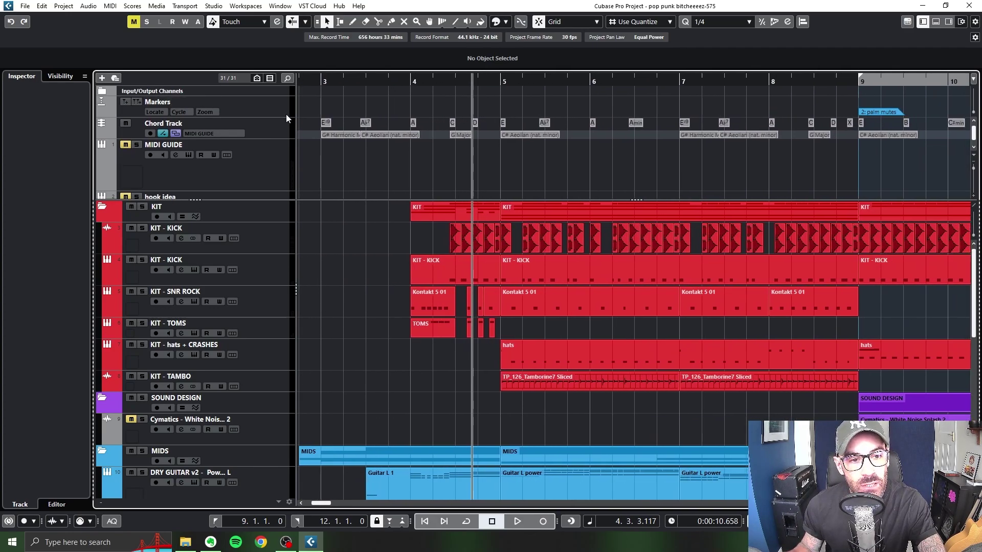
{"action": "left_click", "coordinate": [160, 134]}
{"action": "left_click_drag", "start_coordinate": [279, 139], "coordinate": [279, 159]}
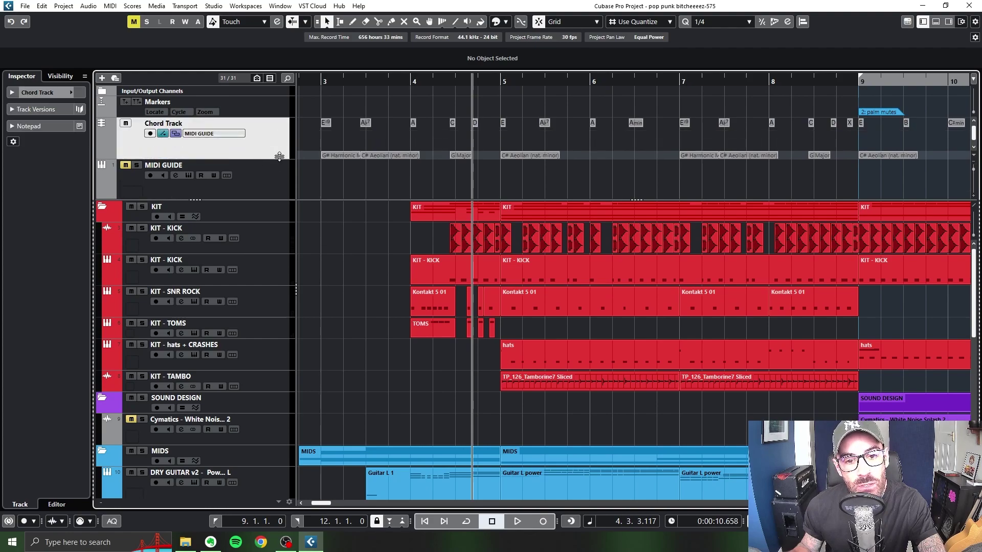
Step: Enlarge the upper track section so the Chord Track, MIDI GUIDE and hook idea tracks all fit above the KIT folder
{"action": "key", "text": "g"}
{"action": "key", "text": "g"}
{"action": "left_click_drag", "start_coordinate": [274, 200], "coordinate": [270, 180]}
{"action": "left_click", "coordinate": [266, 209]}
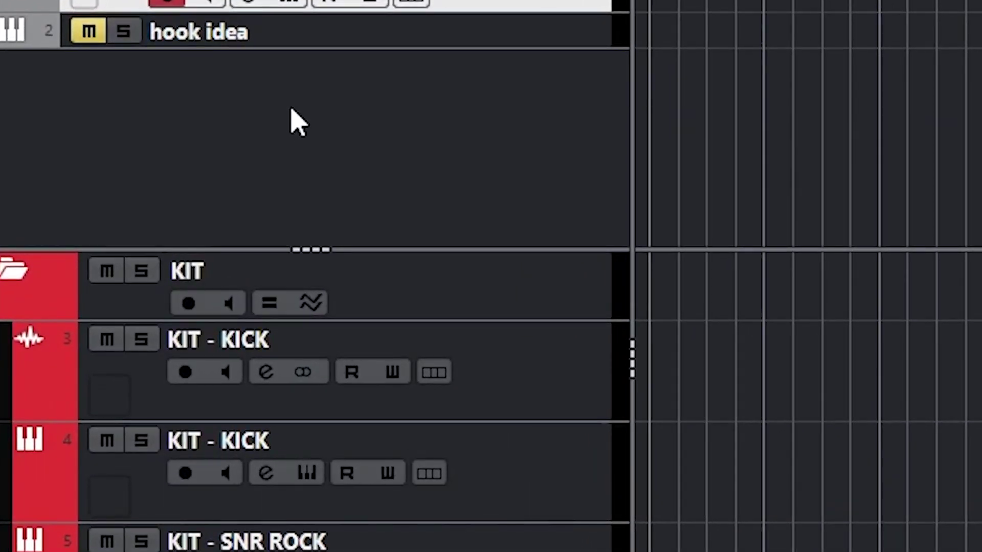
Step: Look up the Add Chord Track option among the track types that can be added
{"action": "right_click", "coordinate": [189, 210]}
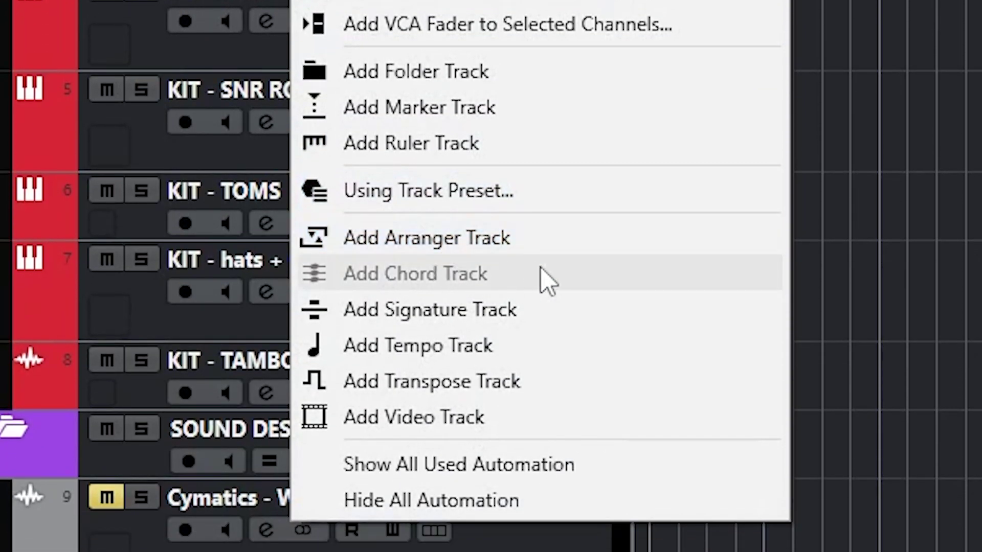
{"action": "left_click", "coordinate": [425, 228]}
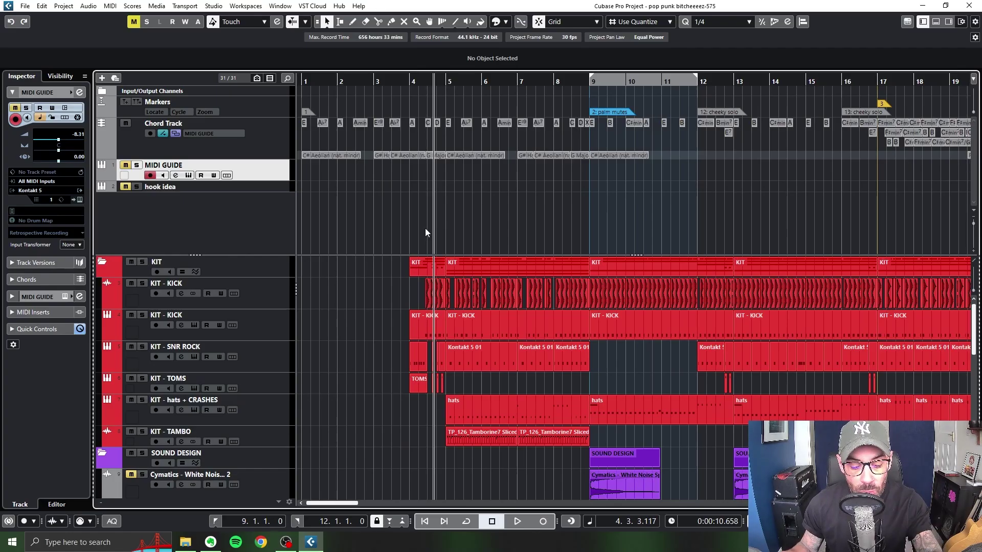
{"action": "scroll", "coordinate": [468, 200], "scroll_direction": "up", "scroll_amount": 4}
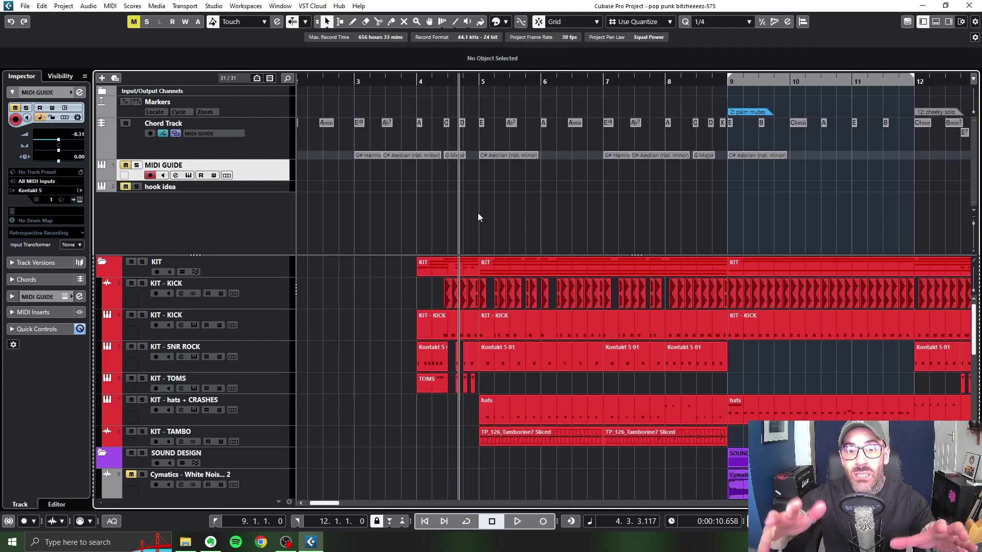
Step: Audition the E, A♭7, A and Amin chords in bars 5 and 6 of the Chord Track
{"action": "left_click", "coordinate": [624, 317]}
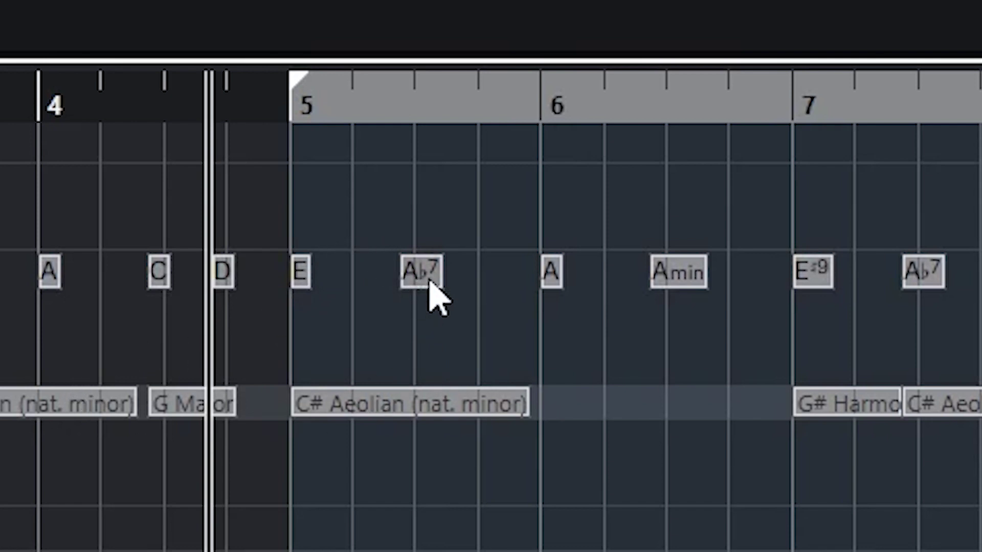
{"action": "left_click", "coordinate": [301, 279]}
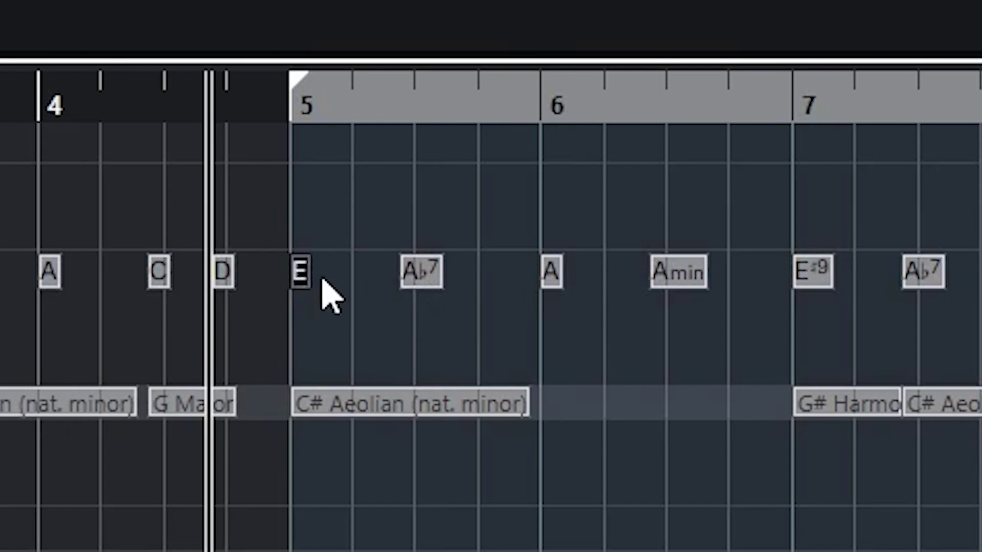
{"action": "left_click", "coordinate": [422, 272]}
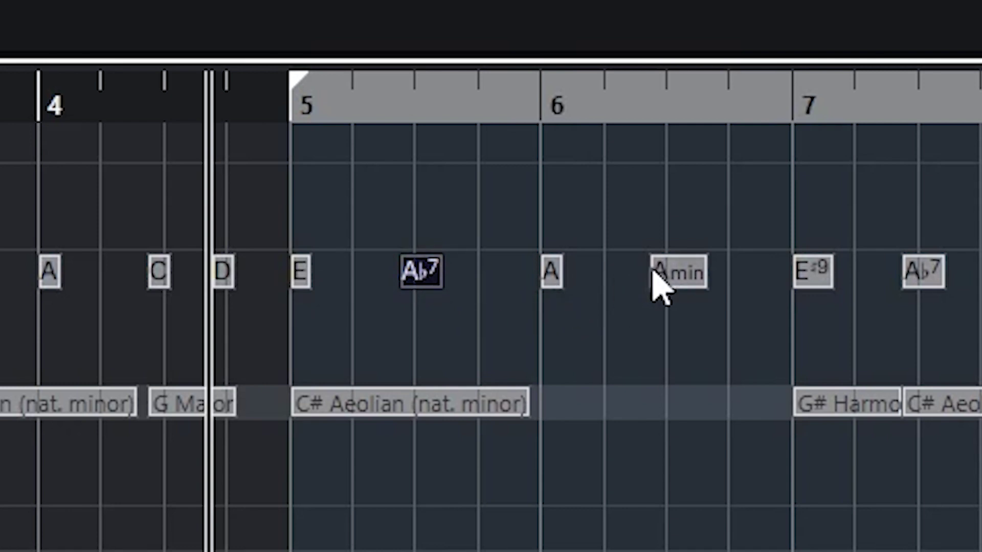
{"action": "left_click", "coordinate": [552, 276]}
{"action": "left_click", "coordinate": [685, 286]}
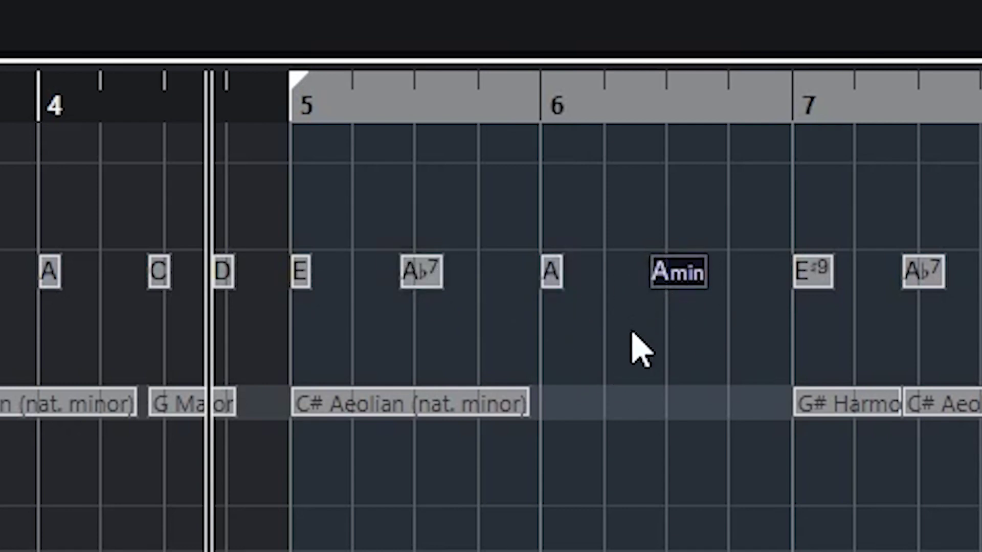
{"action": "left_click", "coordinate": [300, 279]}
{"action": "left_click", "coordinate": [422, 276]}
Step: Audition the C and D chords at the end of bar 8 on the Chord Track
{"action": "scroll", "coordinate": [422, 276], "scroll_direction": "right", "scroll_amount": 10}
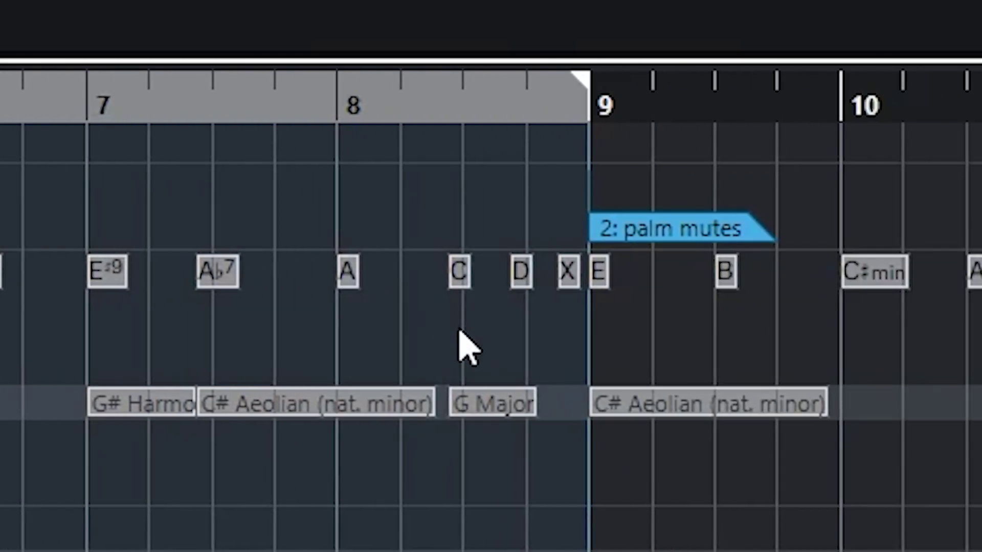
{"action": "left_click", "coordinate": [461, 283]}
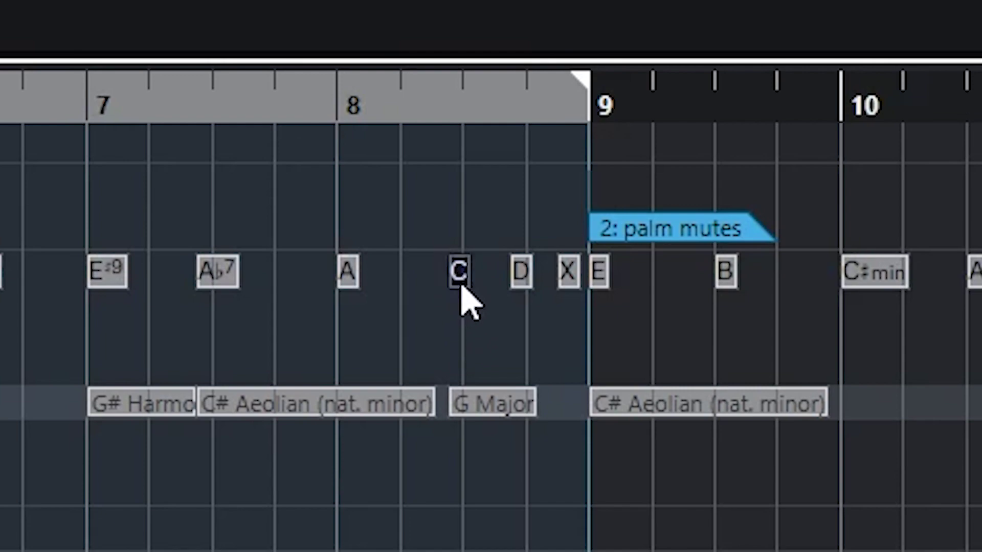
{"action": "left_click", "coordinate": [520, 276]}
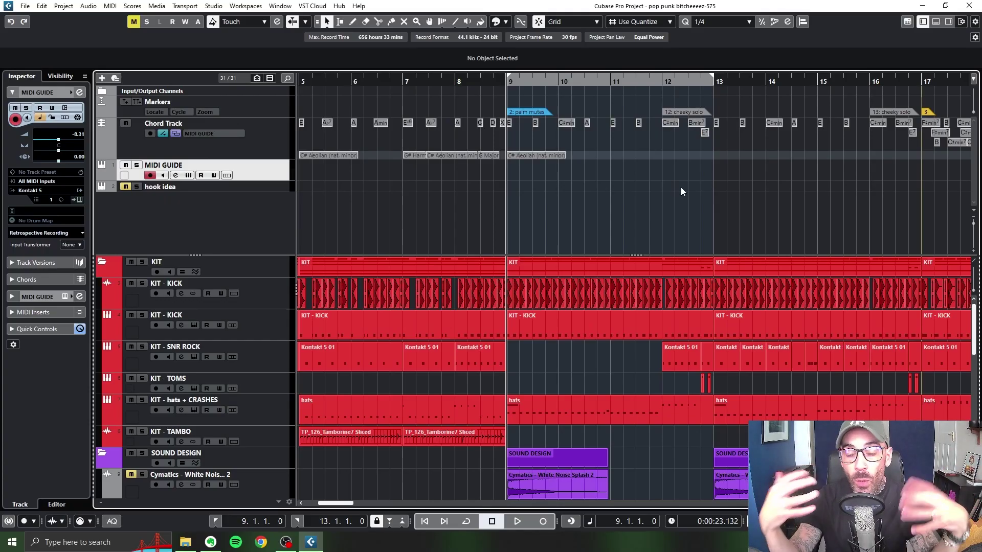
Step: Audition the palm mutes chords E, B, C♯min and A from bar 9, and view the chords around bars 17 to 20
{"action": "left_click", "coordinate": [510, 125]}
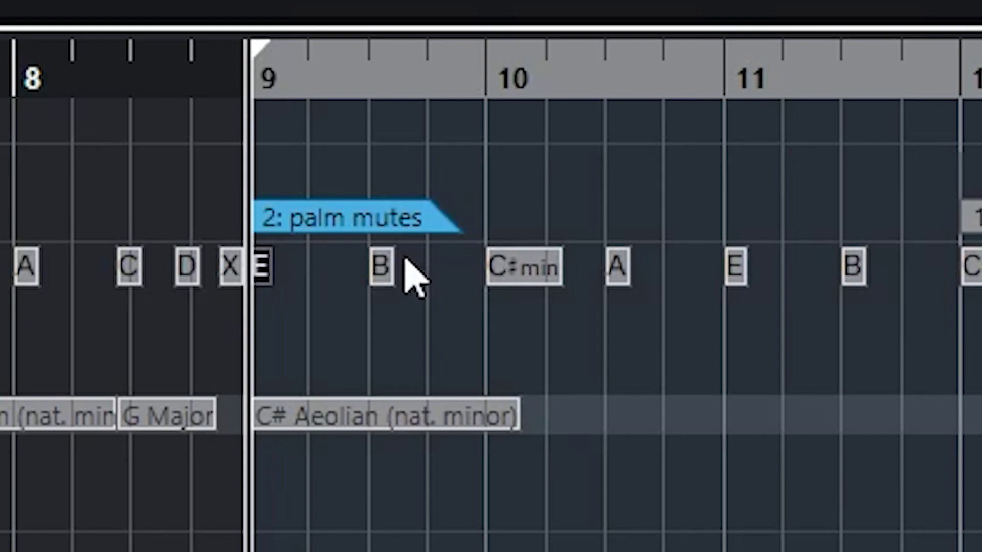
{"action": "left_click", "coordinate": [378, 269]}
{"action": "left_click", "coordinate": [526, 265]}
{"action": "left_click", "coordinate": [617, 266]}
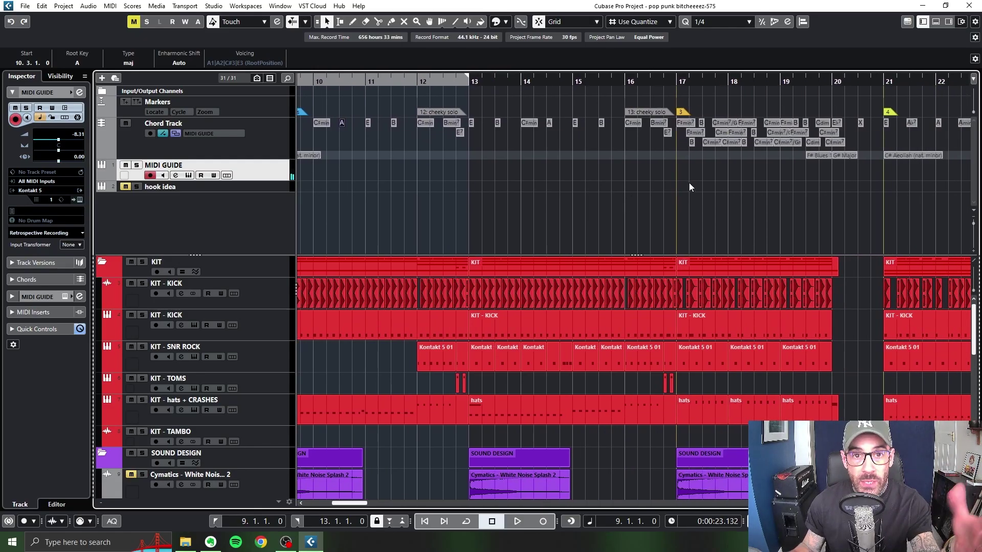
{"action": "scroll", "coordinate": [688, 186], "scroll_direction": "right", "scroll_amount": 4}
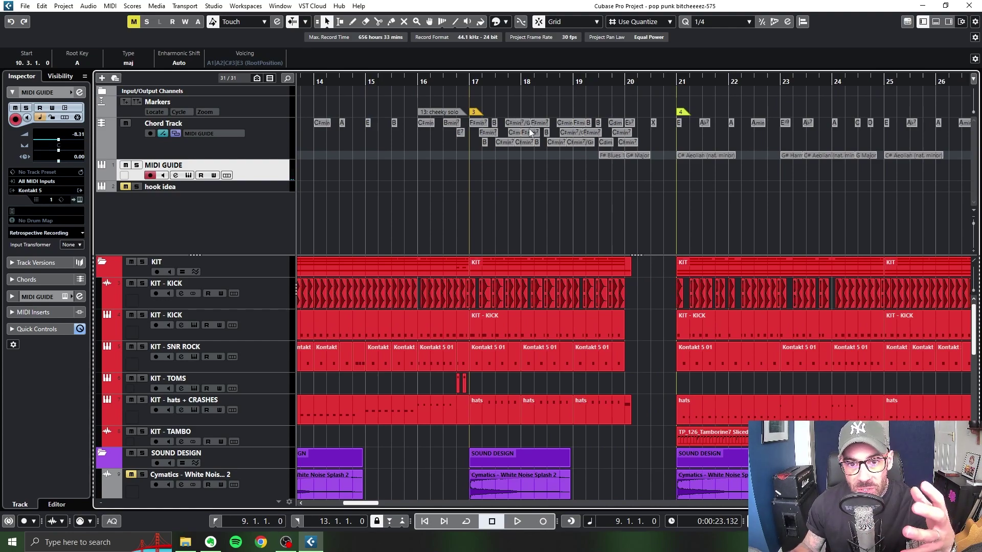
{"action": "key", "text": "g"}
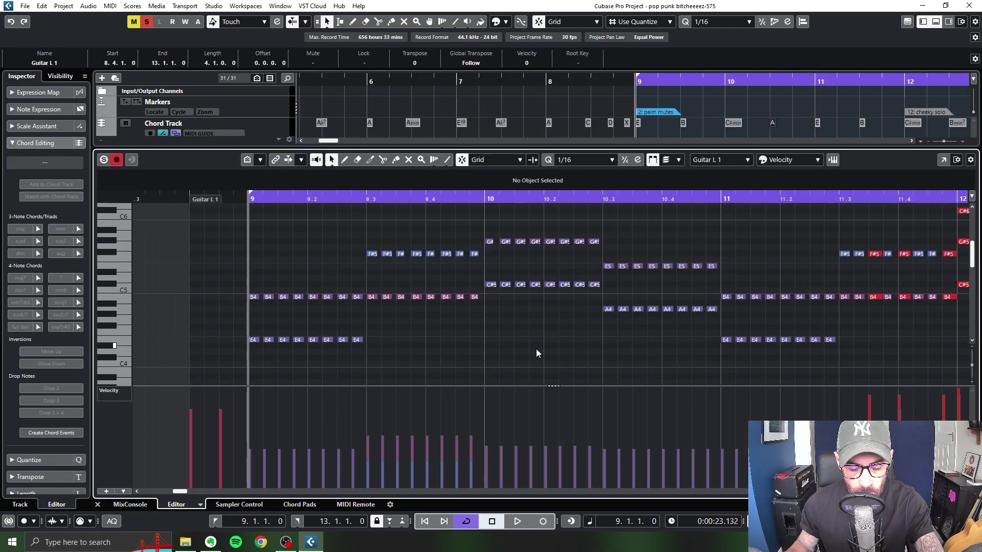
Step: Play the Guitar L 1 part in the Key Editor from bar 9 and follow its notes through bar 12
{"action": "scroll", "coordinate": [661, 335], "scroll_direction": "down", "scroll_amount": 4}
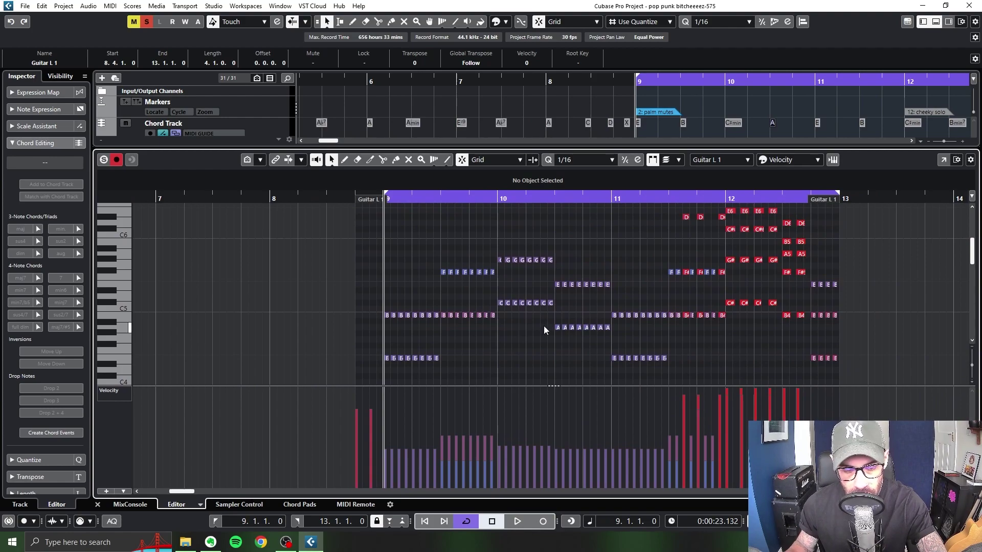
{"action": "key", "text": "space"}
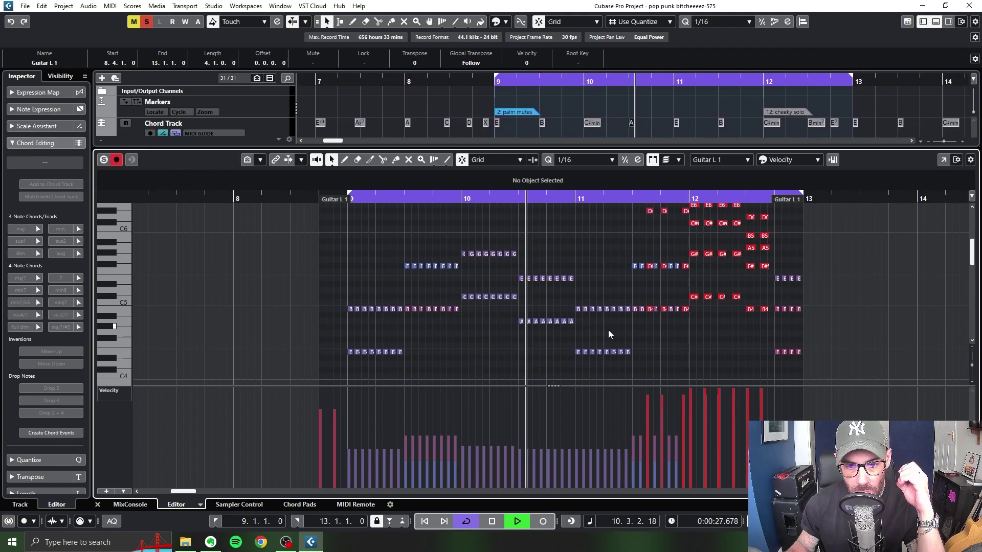
{"action": "scroll", "coordinate": [608, 334], "scroll_direction": "right", "scroll_amount": 2}
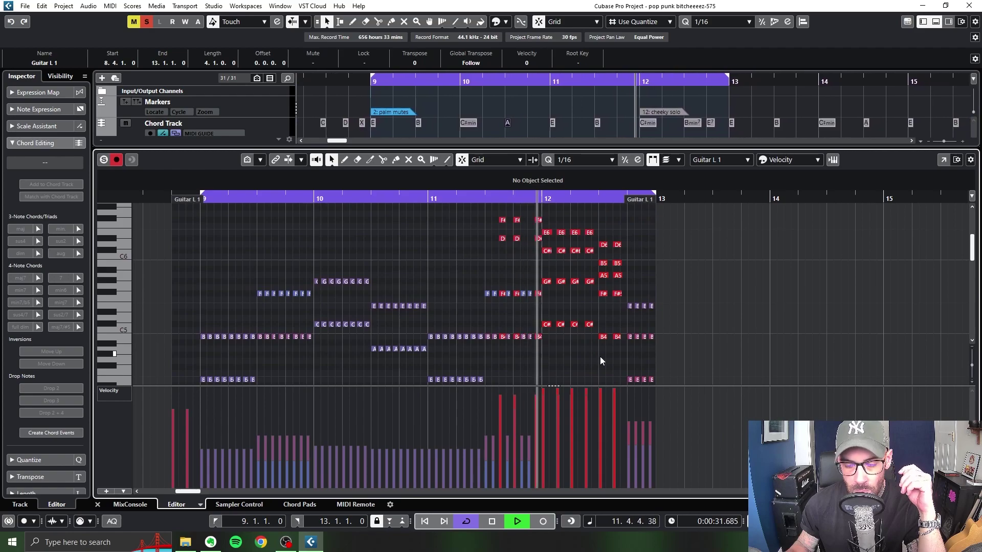
{"action": "key", "text": "space"}
{"action": "scroll", "coordinate": [485, 287], "scroll_direction": "up", "scroll_amount": 4}
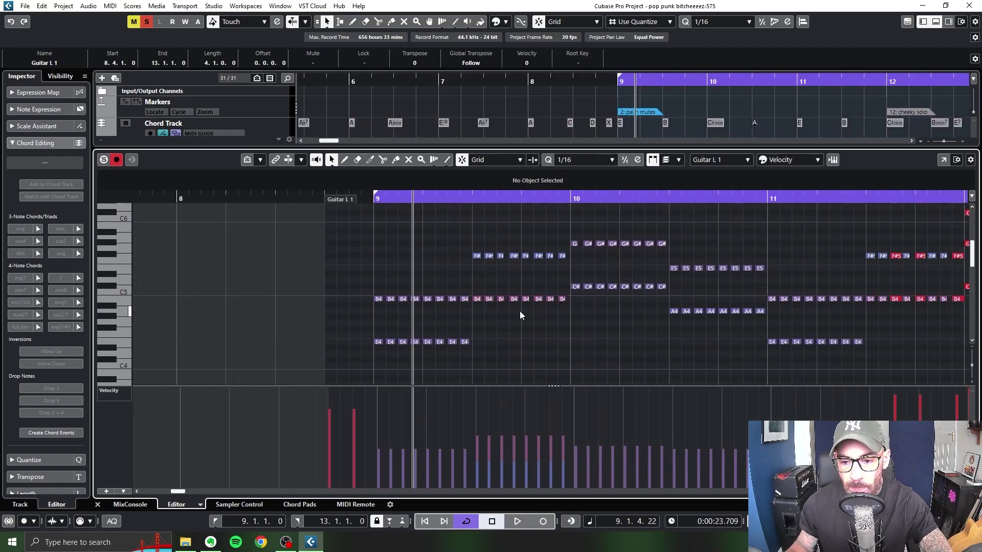
Step: Open the Guitar L 1 Key Editor in its own window and play the part to compare note velocities
{"action": "left_click", "coordinate": [943, 160]}
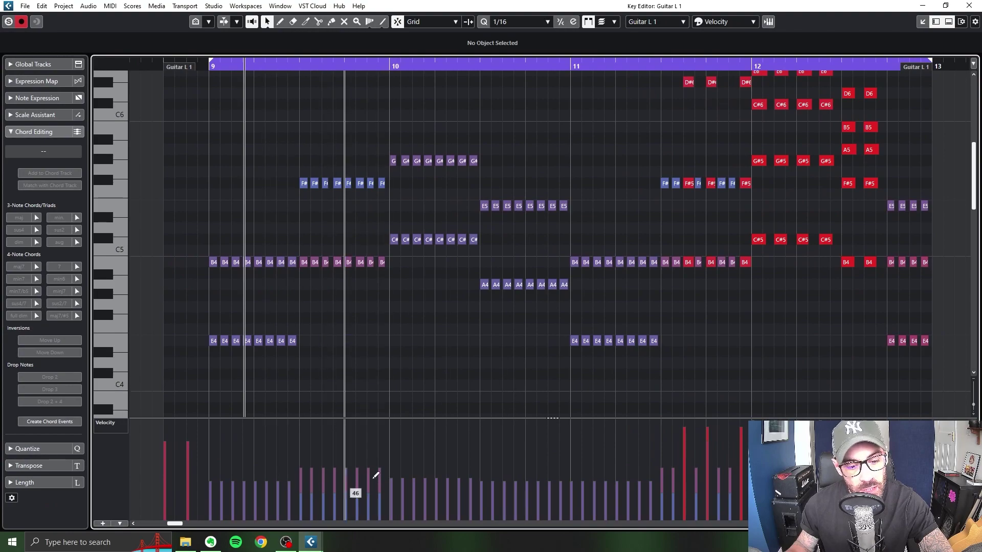
{"action": "scroll", "coordinate": [385, 276], "scroll_direction": "left", "scroll_amount": 3}
{"action": "scroll", "coordinate": [385, 276], "scroll_direction": "down", "scroll_amount": 2}
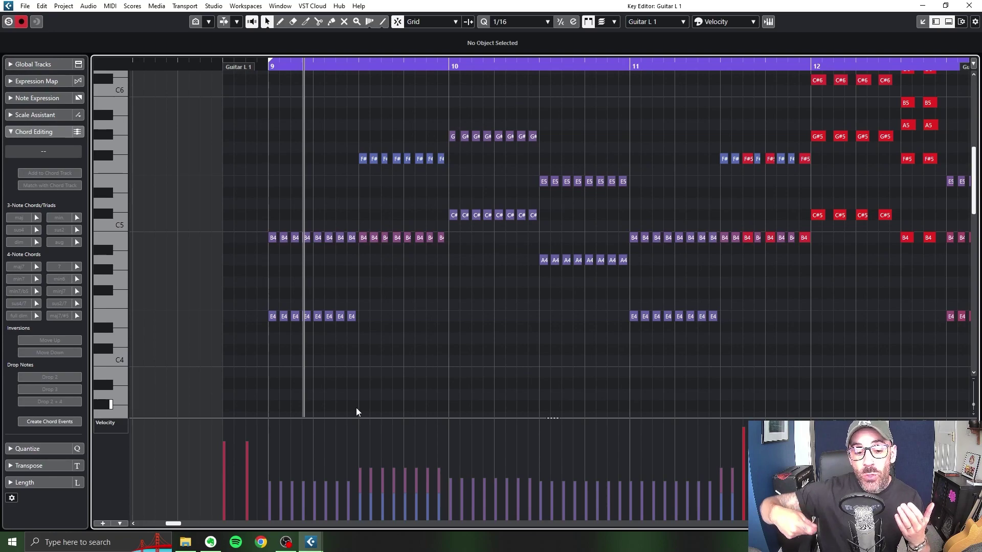
{"action": "key", "text": "space"}
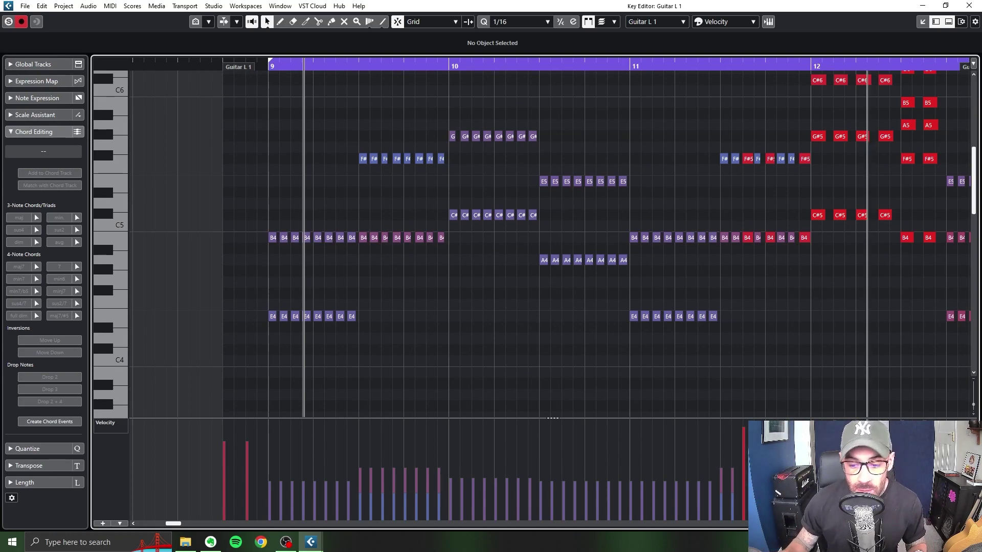
{"action": "key", "text": "space"}
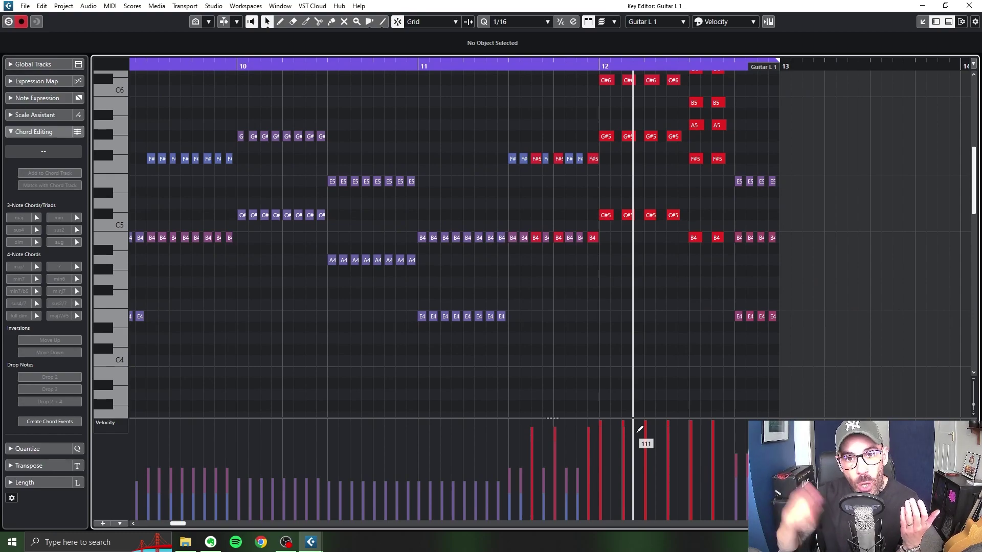
{"action": "key", "text": "space"}
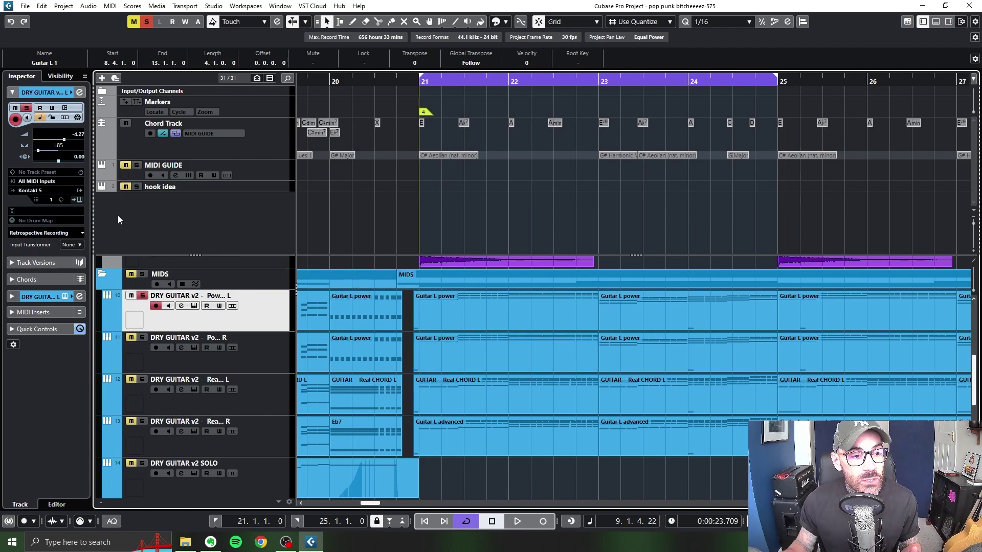
Step: Open the Power CHORD L track's Kontakt instrument and switch Shreddage's Doubletrack setting through guitars 2 and 3 to guitar 4
{"action": "left_click", "coordinate": [79, 200]}
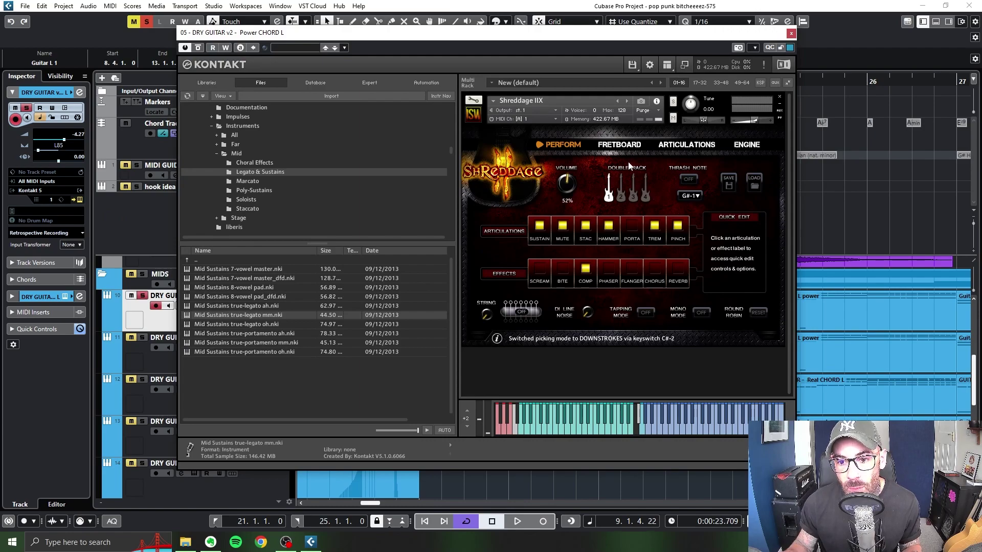
{"action": "left_click", "coordinate": [621, 199]}
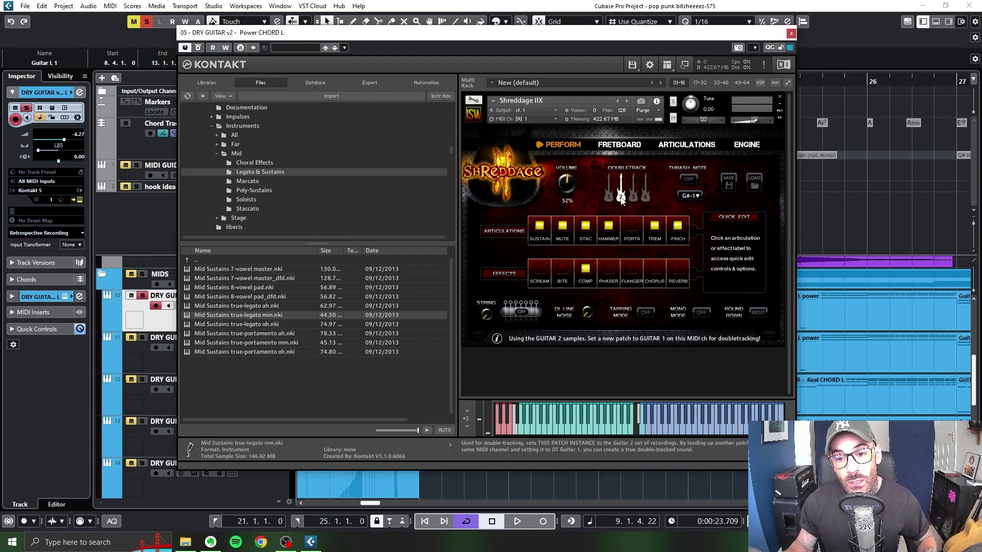
{"action": "left_click", "coordinate": [634, 200]}
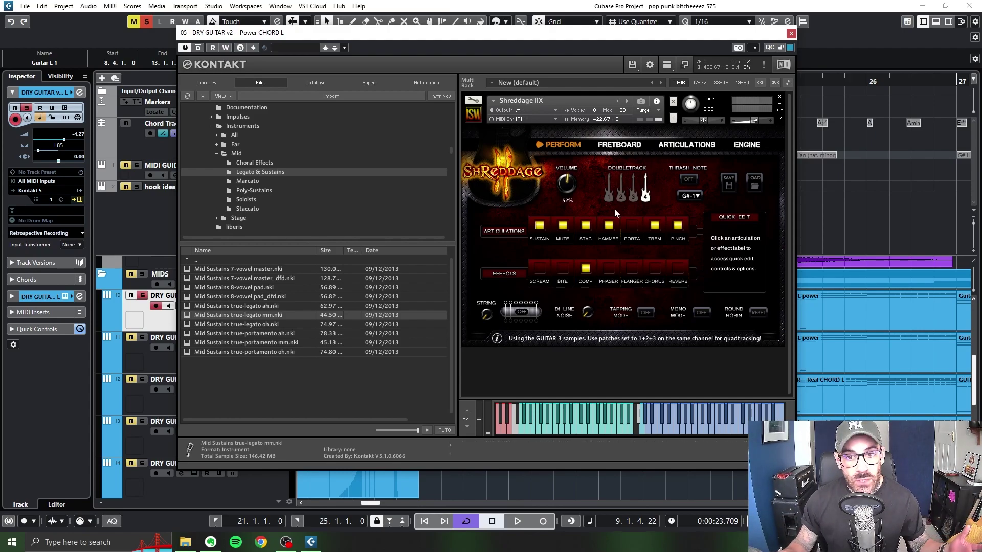
{"action": "key", "text": "Escape"}
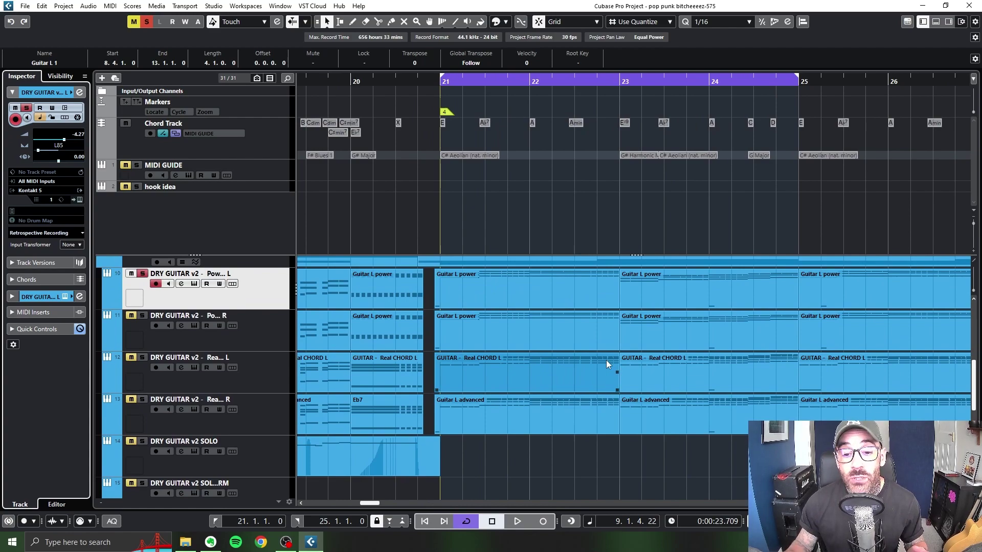
Step: Select in turn the left and right power chord parts and the Real CHORD L part at bar 21 to compare them
{"action": "left_click", "coordinate": [565, 292]}
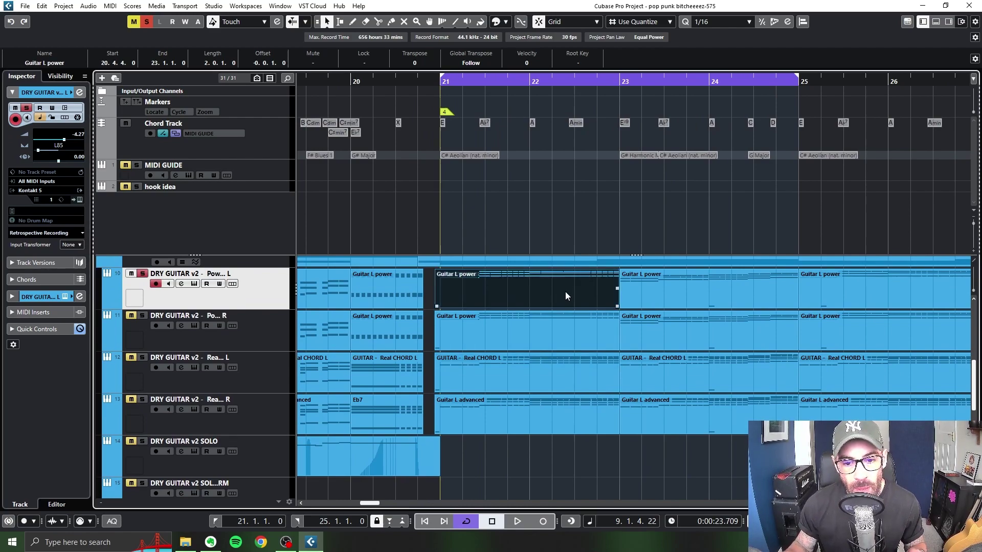
{"action": "left_click", "coordinate": [541, 330]}
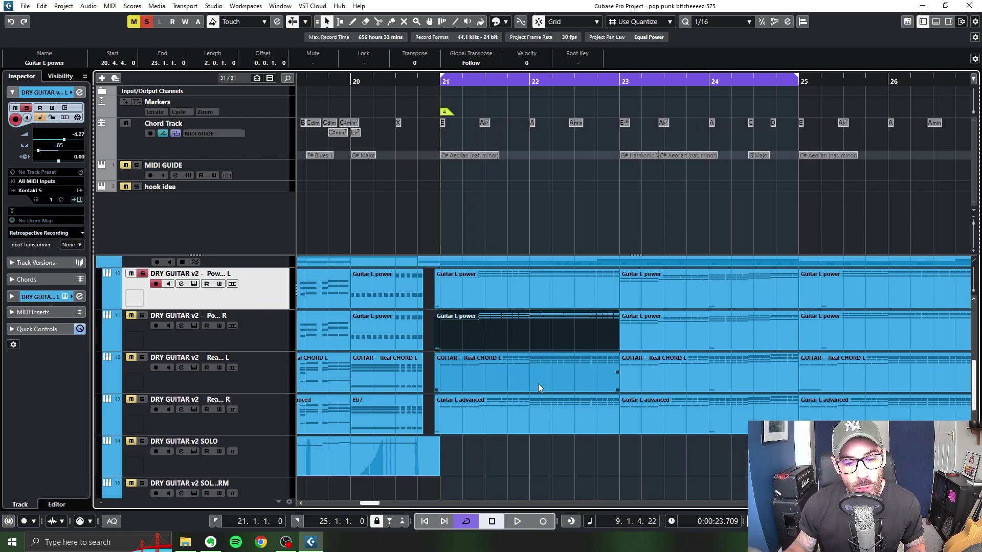
{"action": "left_click", "coordinate": [516, 372]}
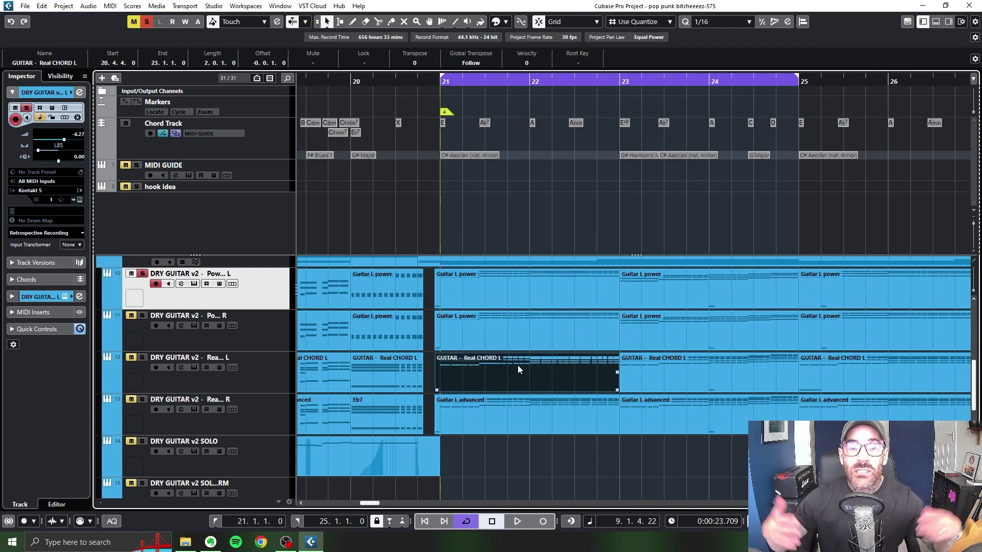
Step: Compare the Real CHORD R and L parts at bar 21 and inspect the Power CHORD L and Real CHORD L notes in the Key Editor
{"action": "left_click", "coordinate": [520, 406]}
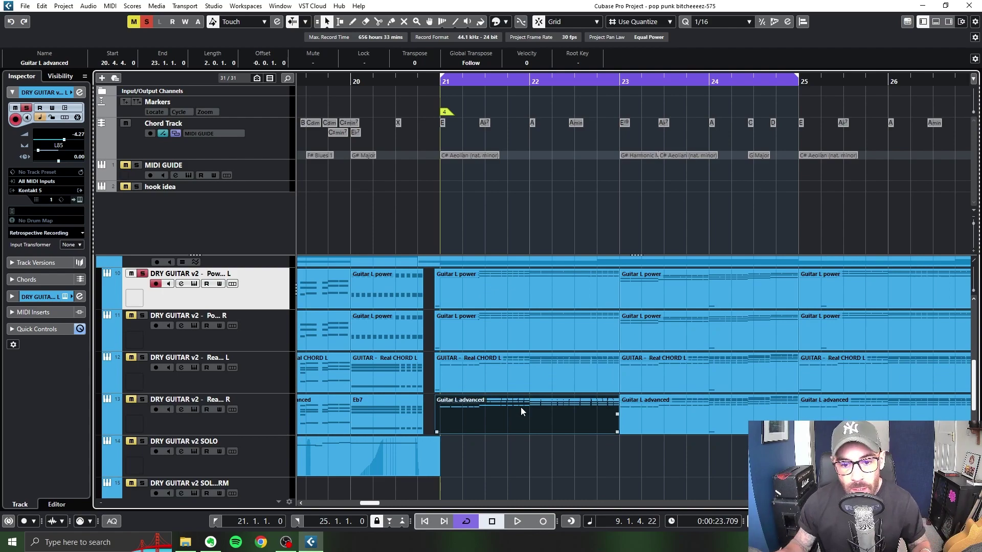
{"action": "left_click", "coordinate": [494, 360]}
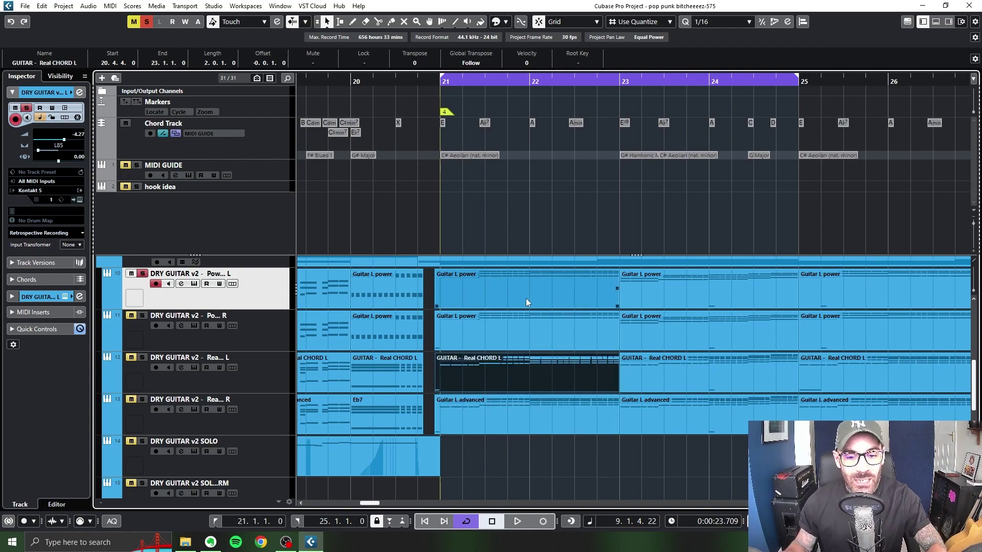
{"action": "double_click", "coordinate": [526, 297]}
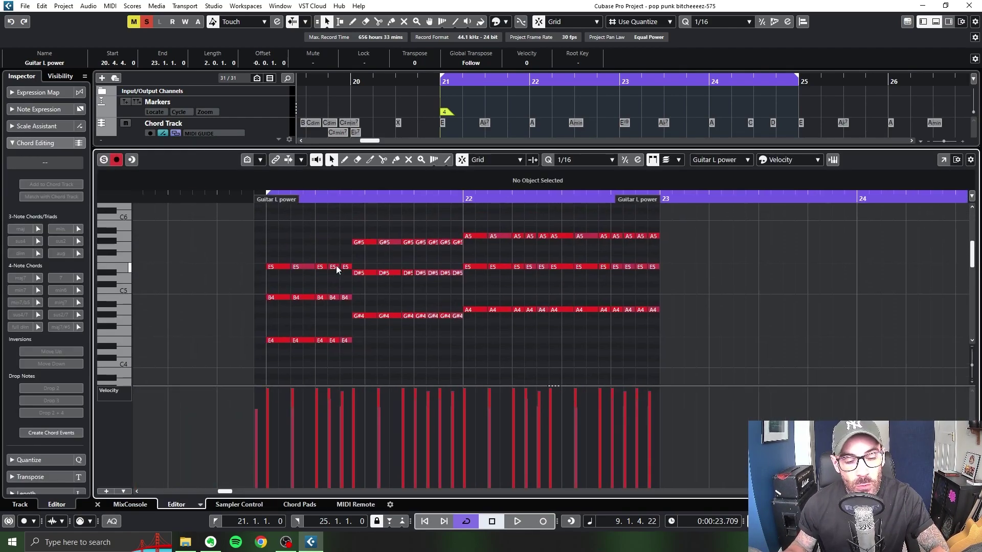
{"action": "key", "text": "Return"}
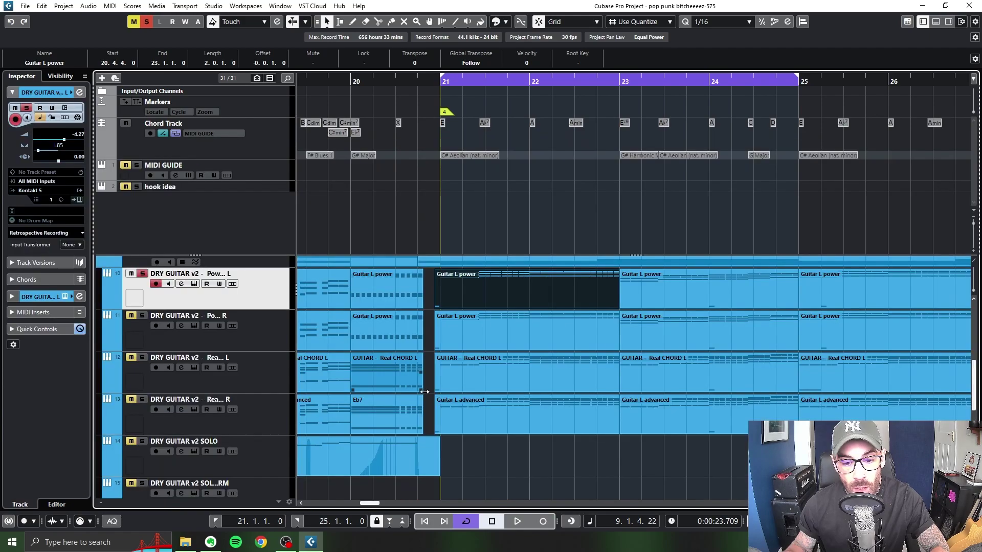
{"action": "double_click", "coordinate": [498, 369]}
{"action": "left_click_drag", "start_coordinate": [497, 315], "coordinate": [515, 322]}
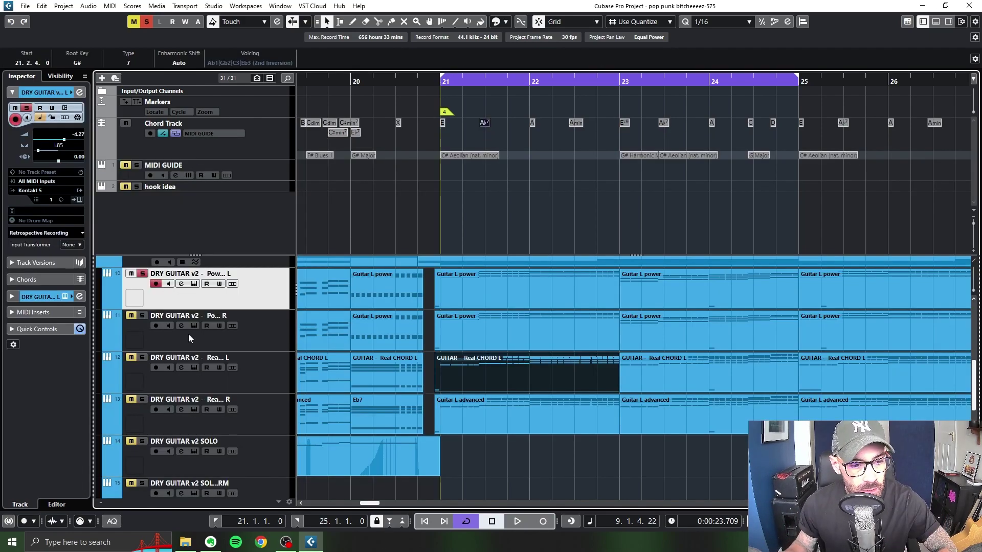
Step: Play the guitars from bar 21 and shorten the cycle range to bars 21 through 23
{"action": "key", "text": "space"}
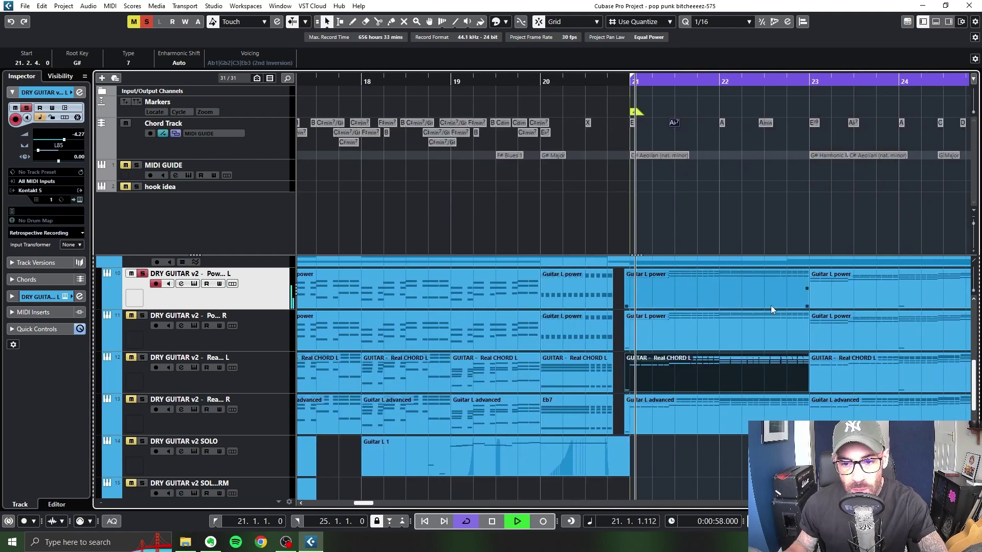
{"action": "left_click_drag", "start_coordinate": [768, 80], "coordinate": [589, 79]}
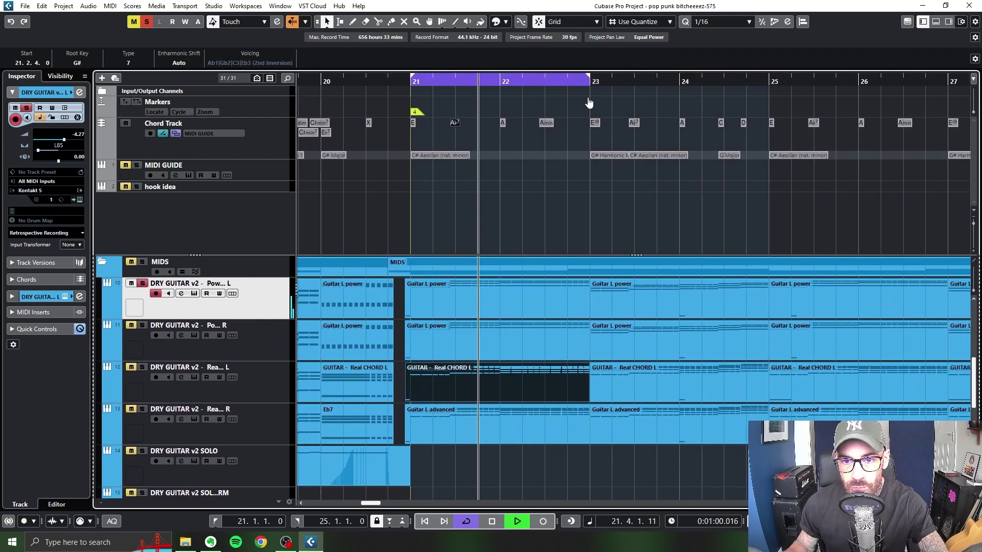
{"action": "left_click", "coordinate": [408, 313]}
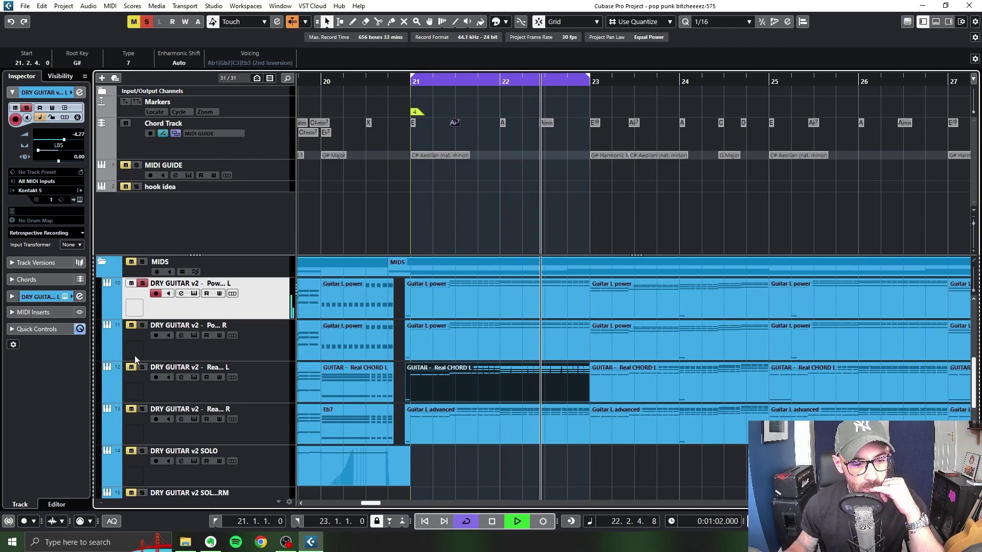
Step: Add the Power CHORD R, Real CHORD L and Real CHORD R tracks one by one to the soloed playback, and stop it
{"action": "left_click", "coordinate": [131, 325]}
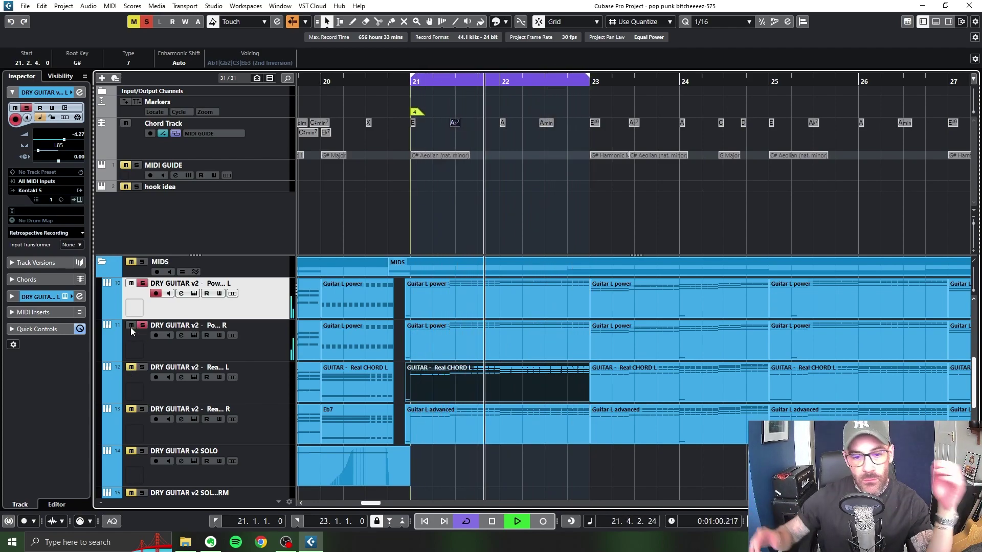
{"action": "left_click", "coordinate": [131, 367]}
{"action": "left_click", "coordinate": [131, 409]}
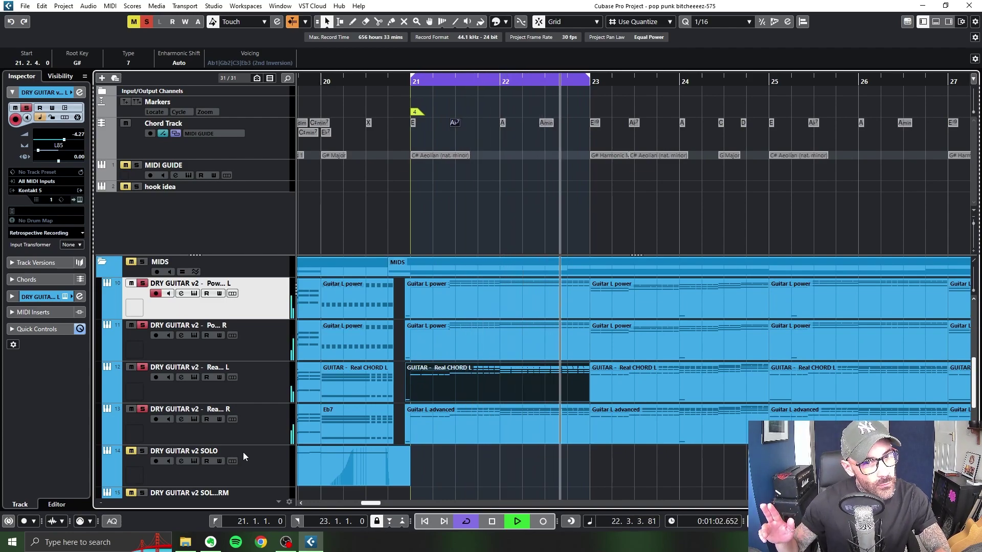
{"action": "key", "text": "space"}
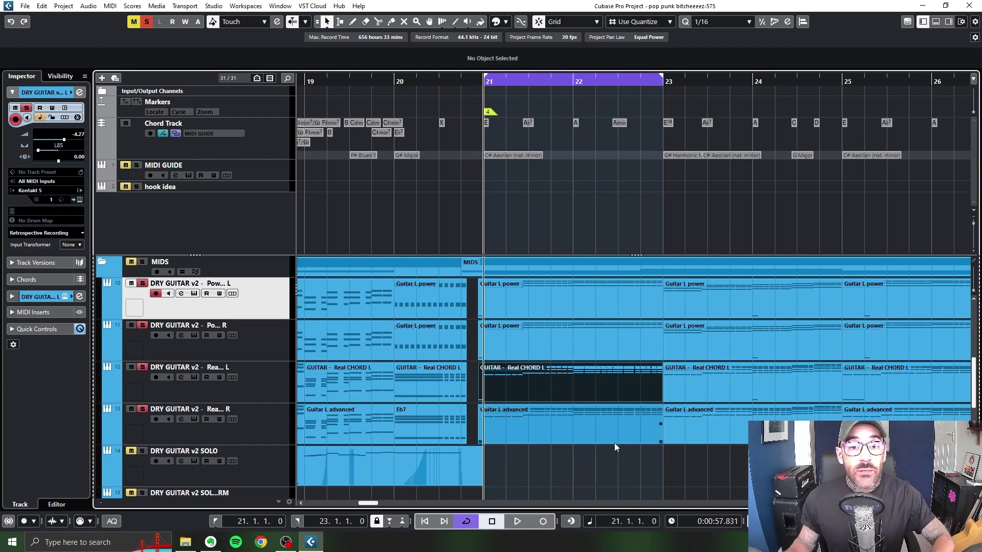
Step: Solo only the Power CHORD L track and bring up its insert effects in the MixConsole
{"action": "left_click", "coordinate": [152, 286], "text": "ctrl"}
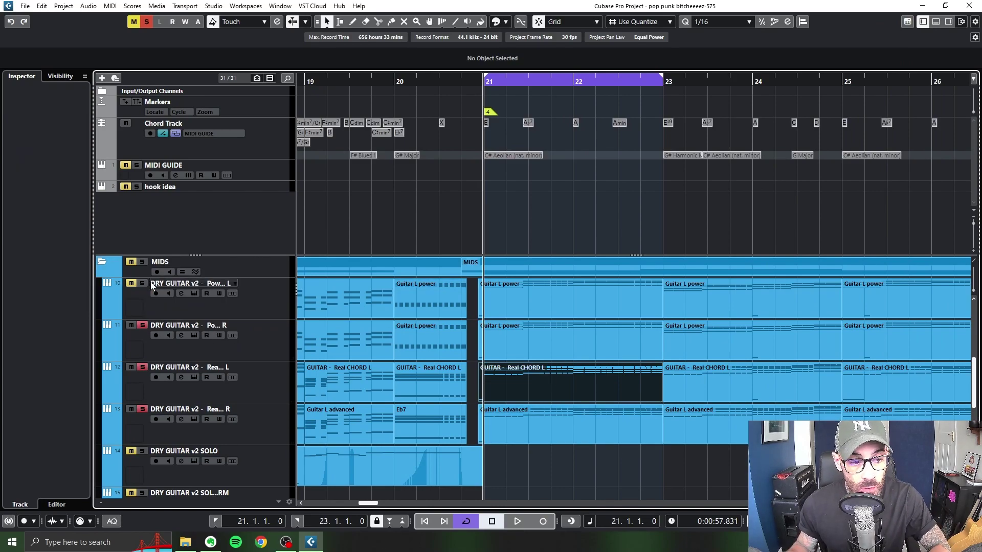
{"action": "left_click", "coordinate": [231, 314]}
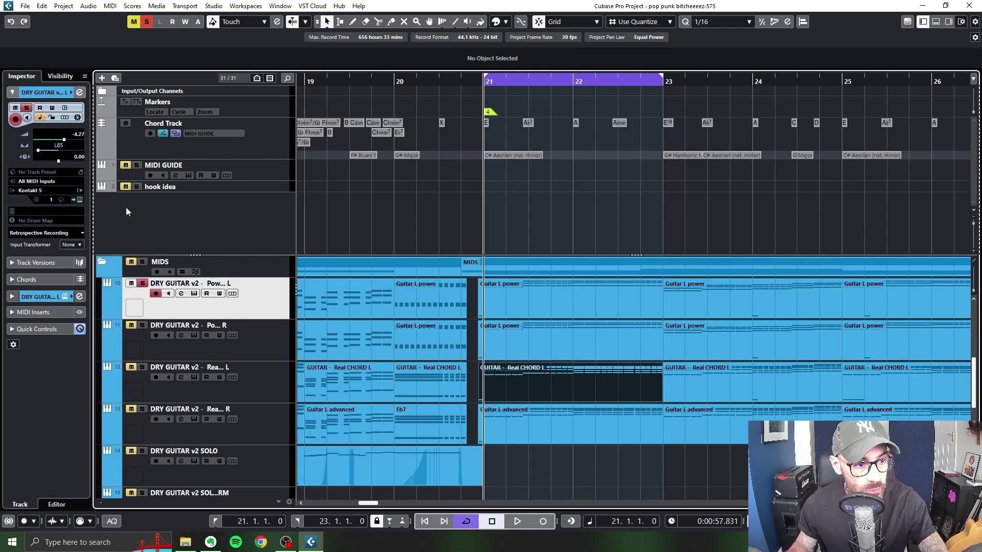
{"action": "key", "text": "F3"}
{"action": "left_click", "coordinate": [419, 54]}
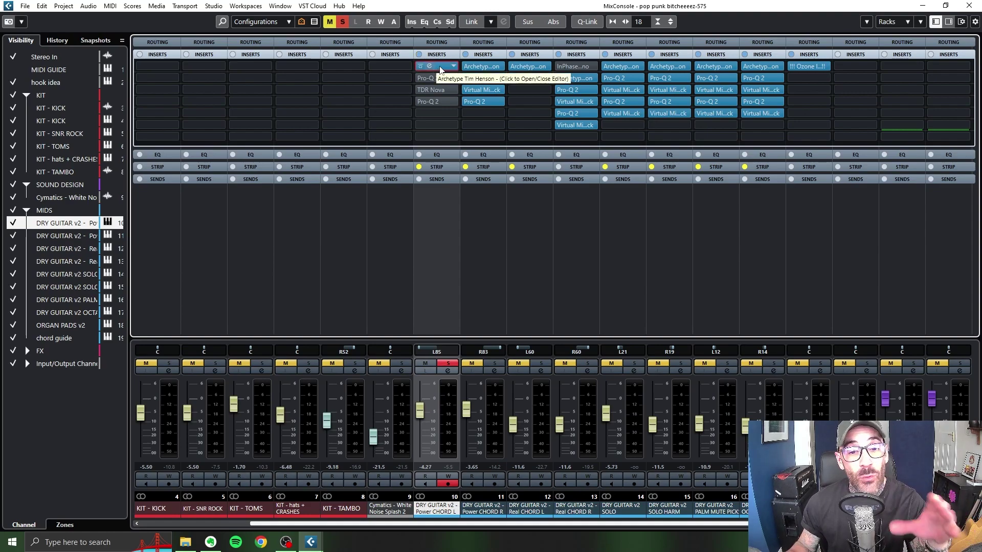
Step: Open Power CHORD L's Archetype Tim Henson insert, show its amplifier section, play the part through it and close the plug-in
{"action": "left_click", "coordinate": [440, 66]}
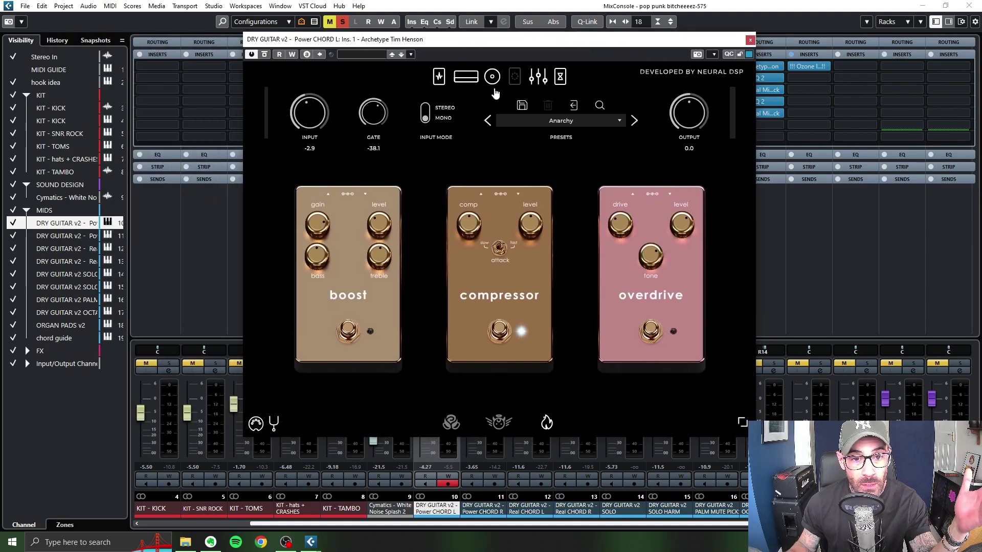
{"action": "left_click", "coordinate": [475, 75]}
{"action": "left_click_drag", "start_coordinate": [503, 44], "coordinate": [726, 30]}
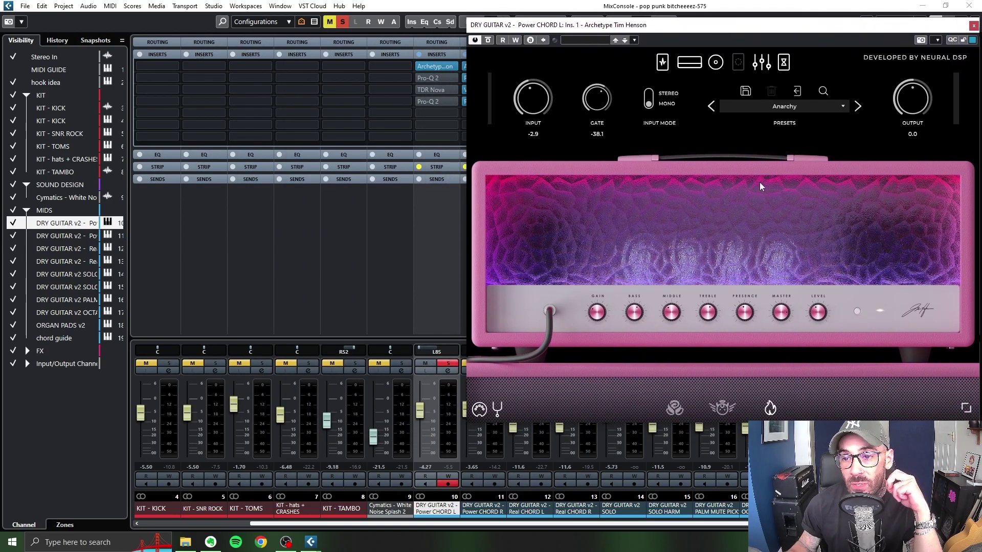
{"action": "mouse_move", "coordinate": [767, 28]}
{"action": "left_mouse_down"}
{"action": "mouse_move", "coordinate": [790, 32]}
{"action": "mouse_move", "coordinate": [781, 34]}
{"action": "left_mouse_up"}
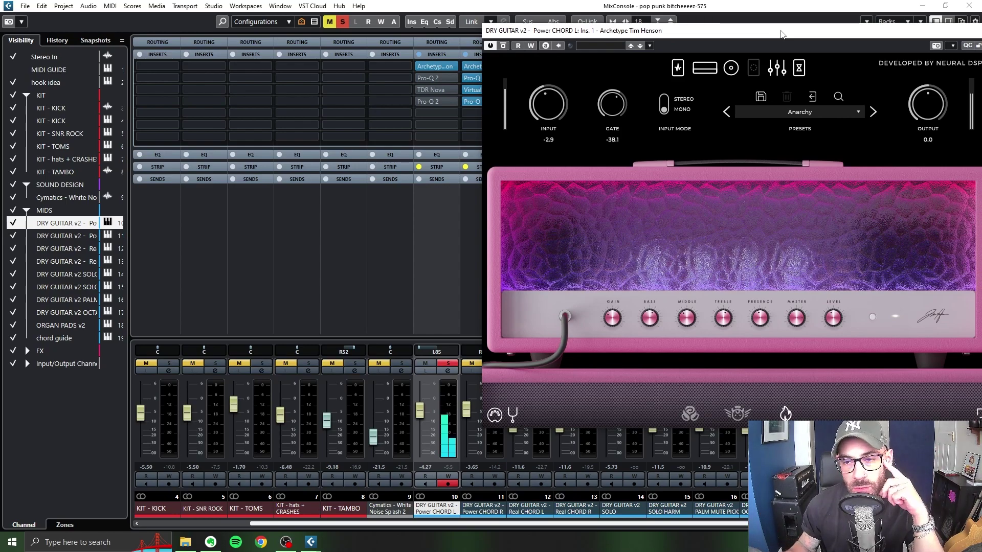
{"action": "mouse_move", "coordinate": [780, 34]}
{"action": "left_mouse_down"}
{"action": "mouse_move", "coordinate": [736, 44]}
{"action": "mouse_move", "coordinate": [771, 40]}
{"action": "left_mouse_up"}
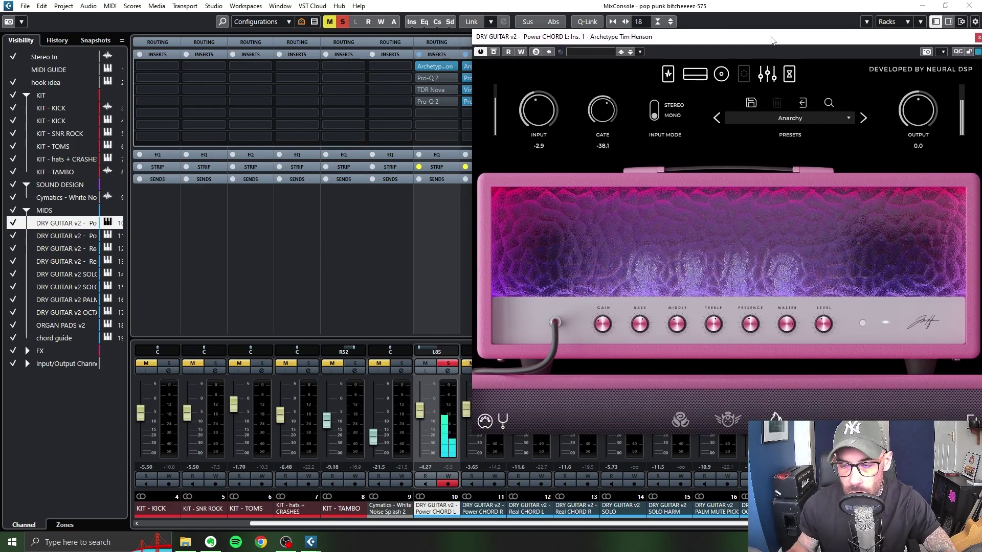
{"action": "key", "text": "Escape"}
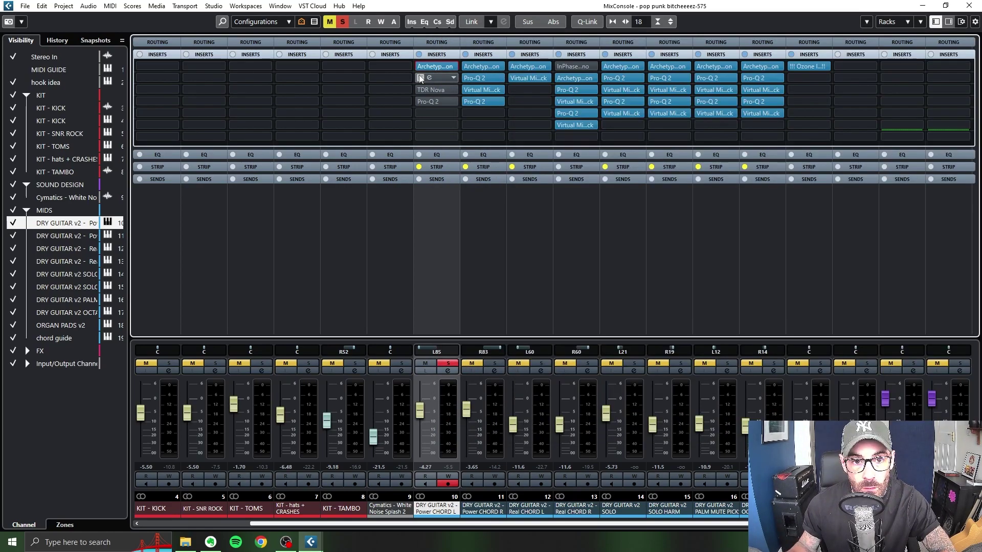
Step: Open the first Pro-Q 2 on Power CHORD L, raise its low cut to about 69 Hz and inspect the two low-mid dips
{"action": "left_click", "coordinate": [440, 77]}
{"action": "left_click_drag", "start_coordinate": [254, 64], "coordinate": [628, 76]}
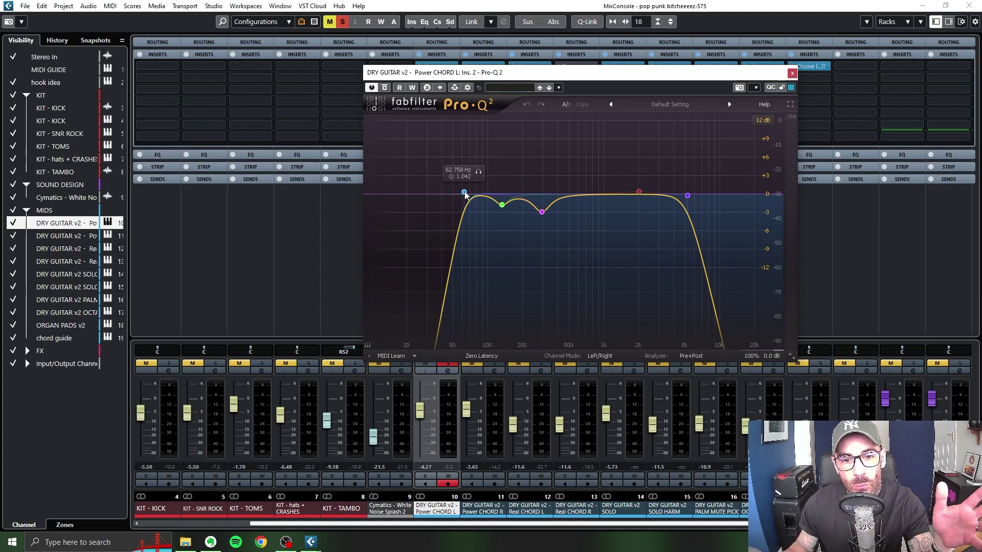
{"action": "mouse_move", "coordinate": [465, 193]}
{"action": "left_mouse_down"}
{"action": "mouse_move", "coordinate": [481, 191]}
{"action": "mouse_move", "coordinate": [469, 190]}
{"action": "left_mouse_up"}
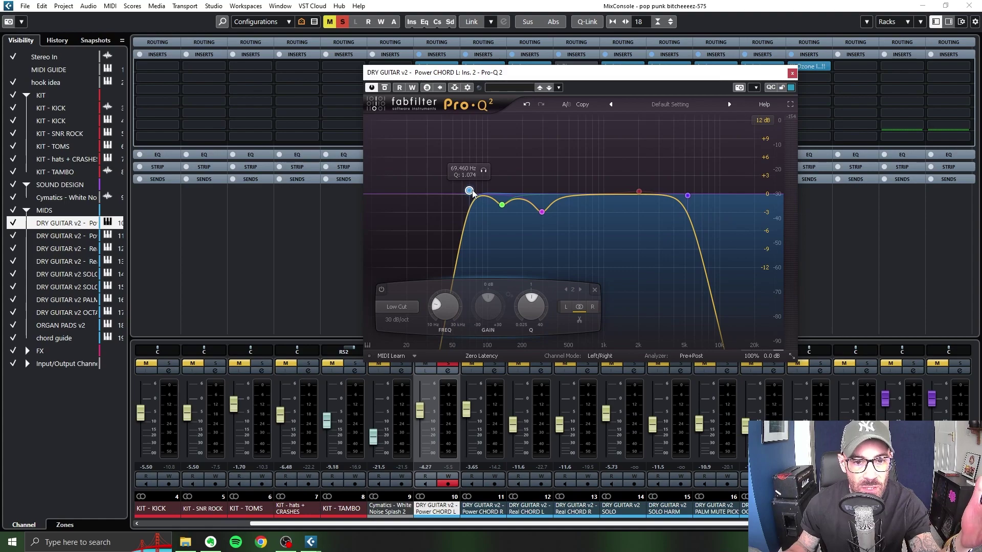
{"action": "mouse_move", "coordinate": [502, 207]}
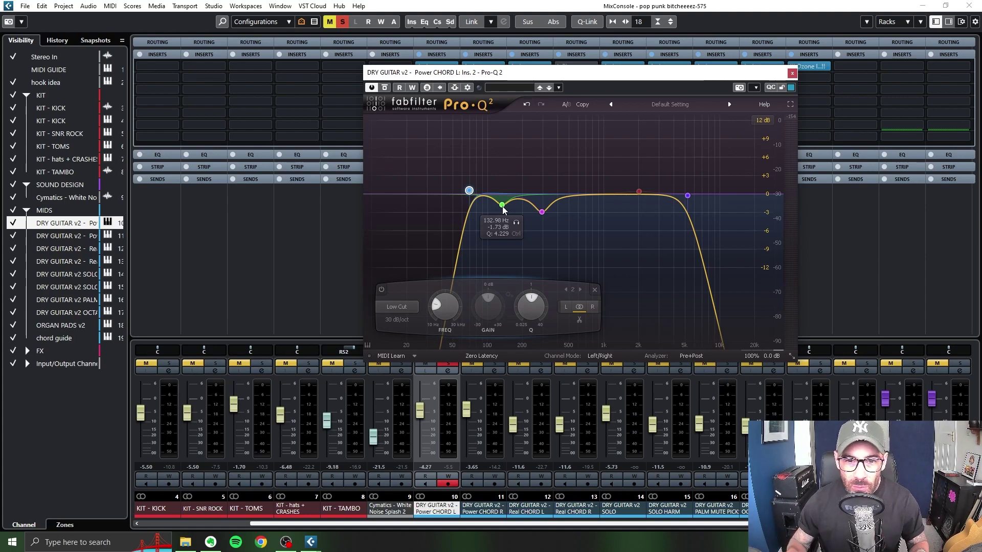
{"action": "mouse_move", "coordinate": [544, 215]}
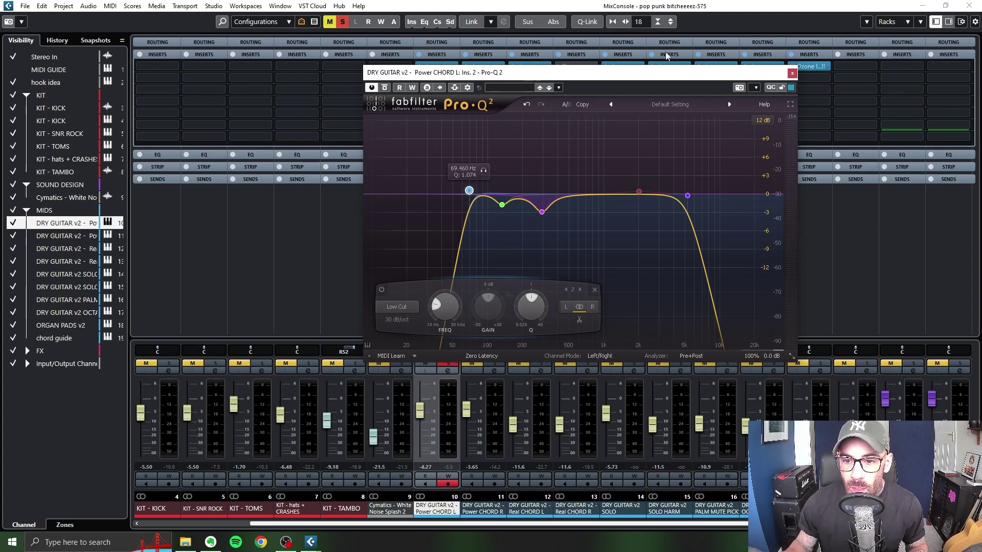
Step: Lower the Pro-Q 2 high cut on Power CHORD L to about 4 kHz and close the equalizer
{"action": "left_click_drag", "start_coordinate": [686, 196], "coordinate": [673, 199]}
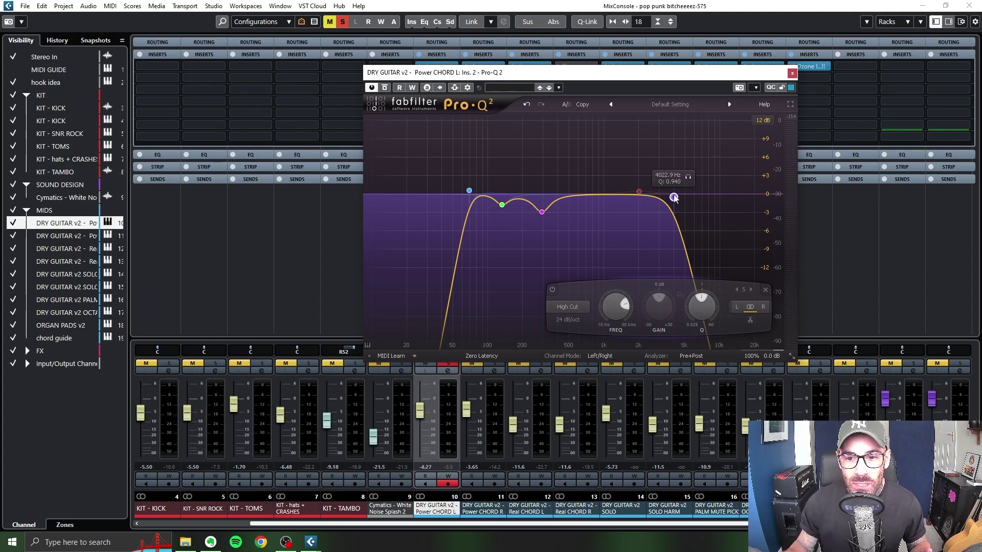
{"action": "left_click_drag", "start_coordinate": [674, 197], "coordinate": [675, 197]}
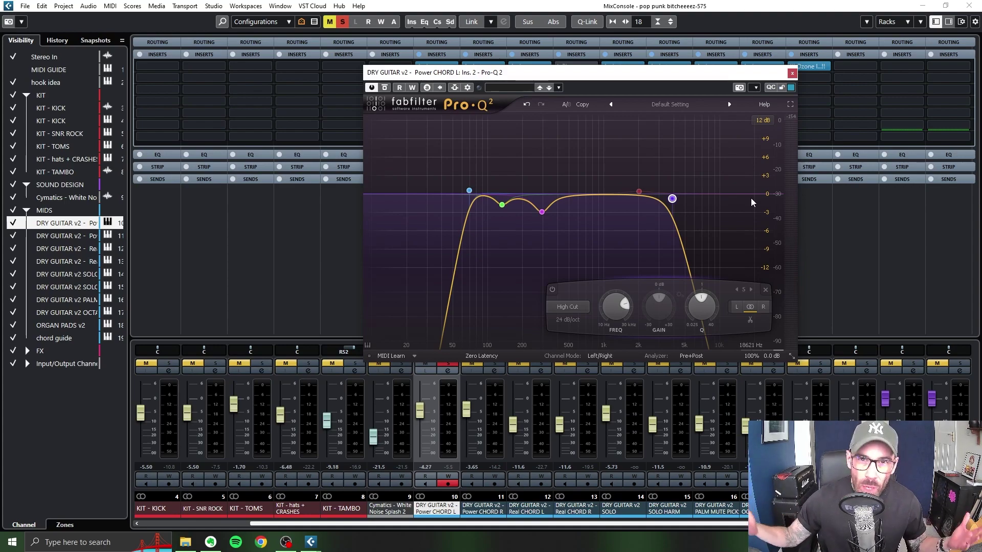
{"action": "left_click", "coordinate": [791, 74]}
Step: Open the TDR Nova insert on Power CHORD L, examine the settings of dynamic bands II and III, and close it
{"action": "left_click", "coordinate": [443, 92]}
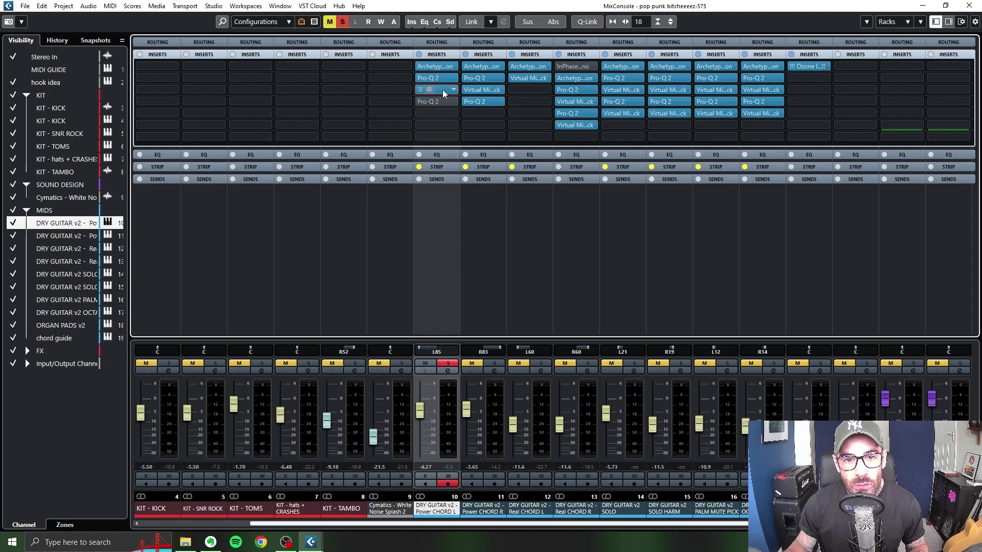
{"action": "left_click_drag", "start_coordinate": [448, 83], "coordinate": [787, 79]}
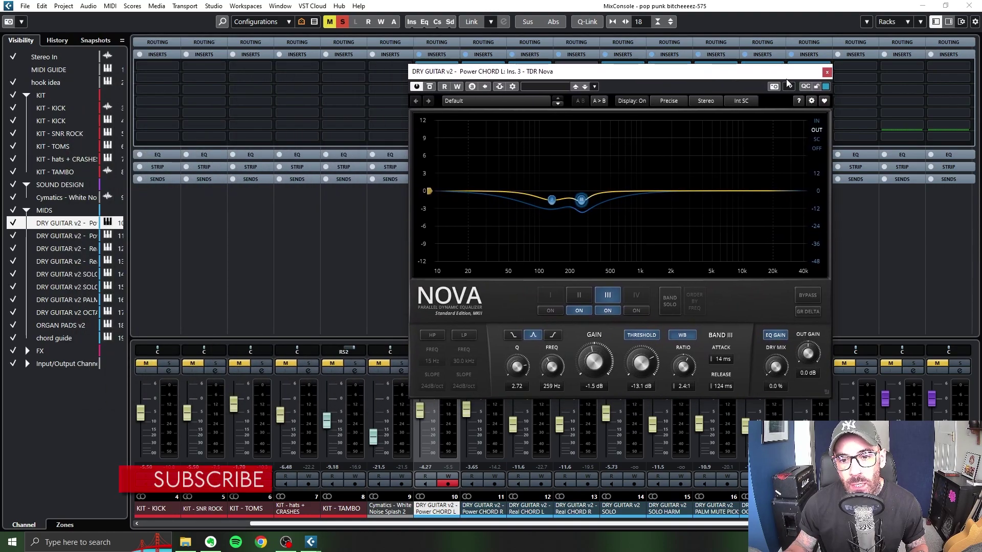
{"action": "left_click", "coordinate": [551, 201]}
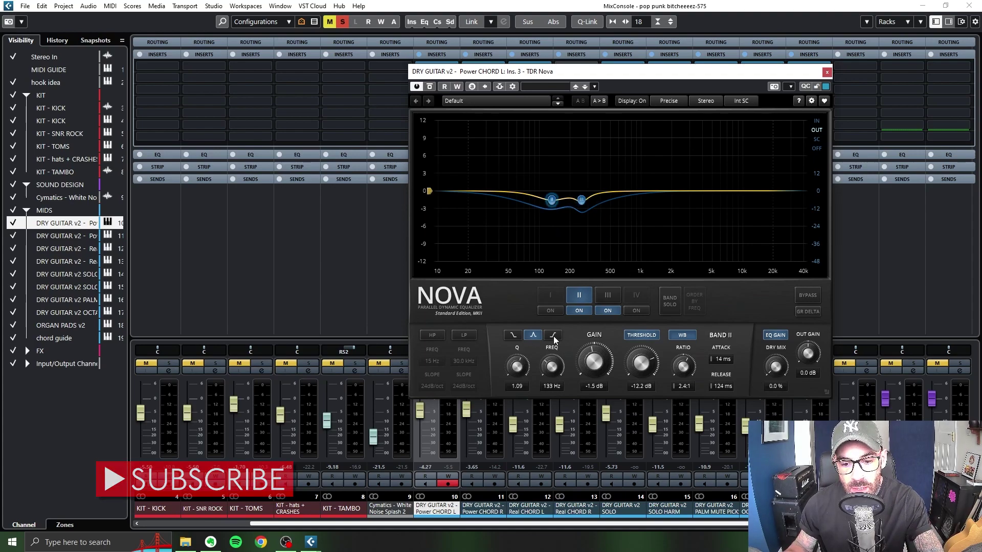
{"action": "left_click", "coordinate": [581, 200]}
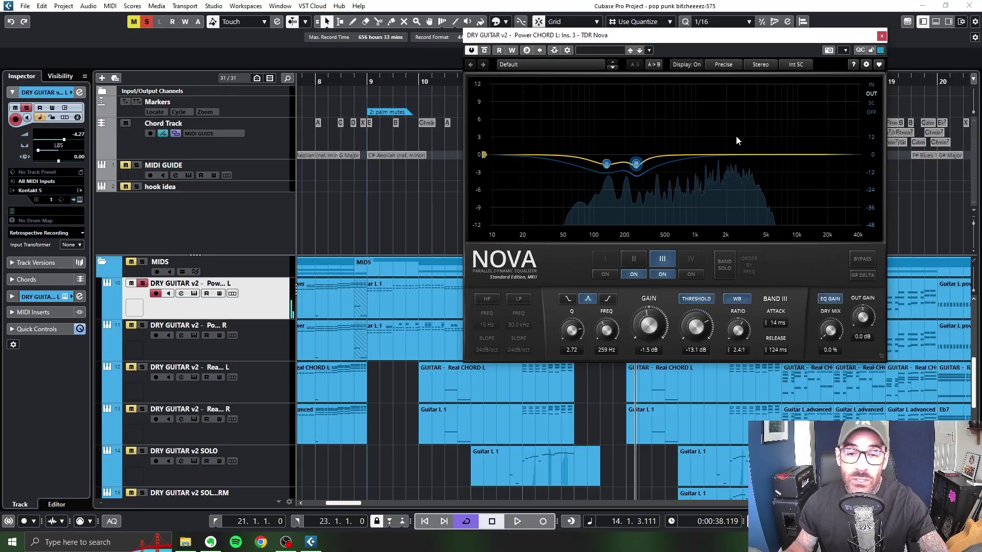
{"action": "left_click", "coordinate": [881, 36]}
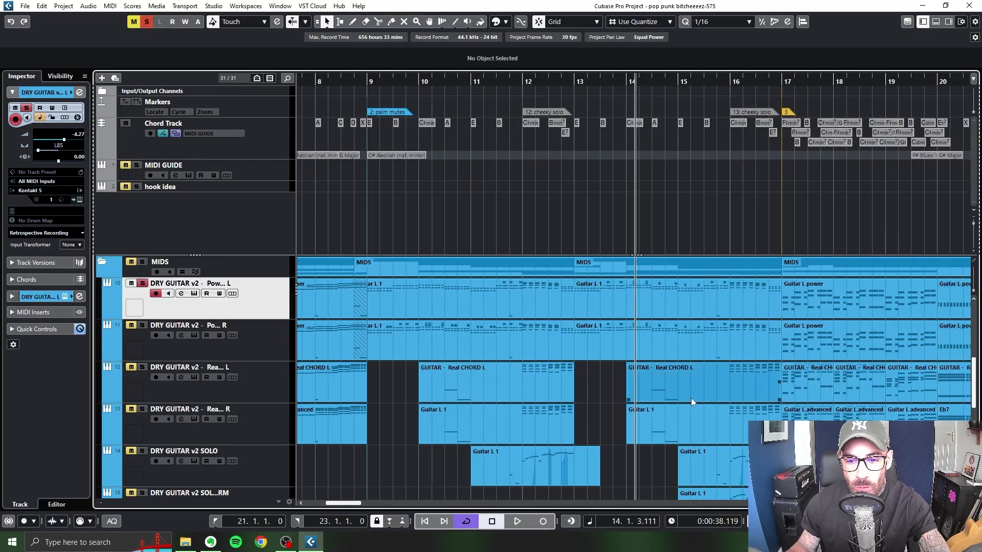
Step: Open Real CHORD L's Archetype Tim Henson insert from the MixConsole and play the part while examining its amplifier settings
{"action": "key", "text": "F3"}
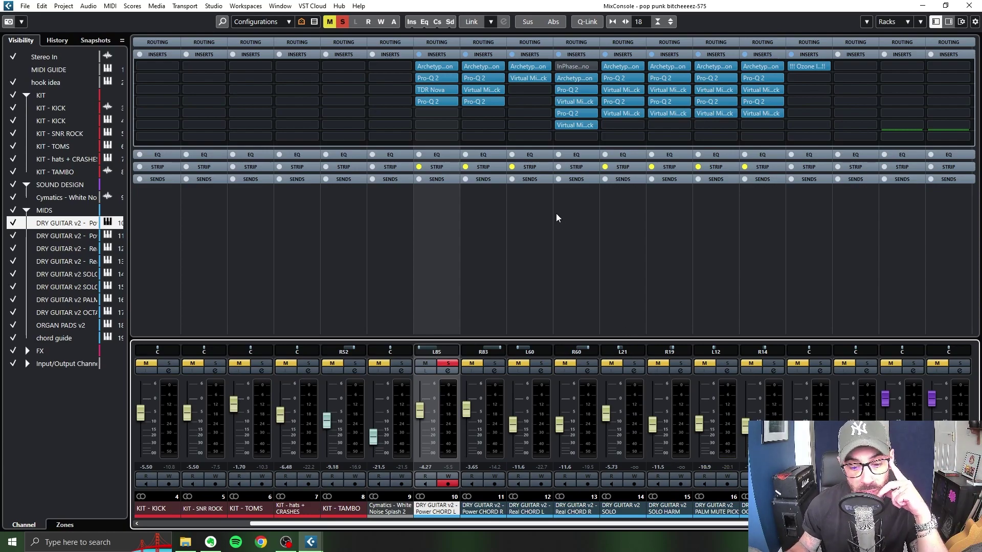
{"action": "left_click", "coordinate": [528, 66]}
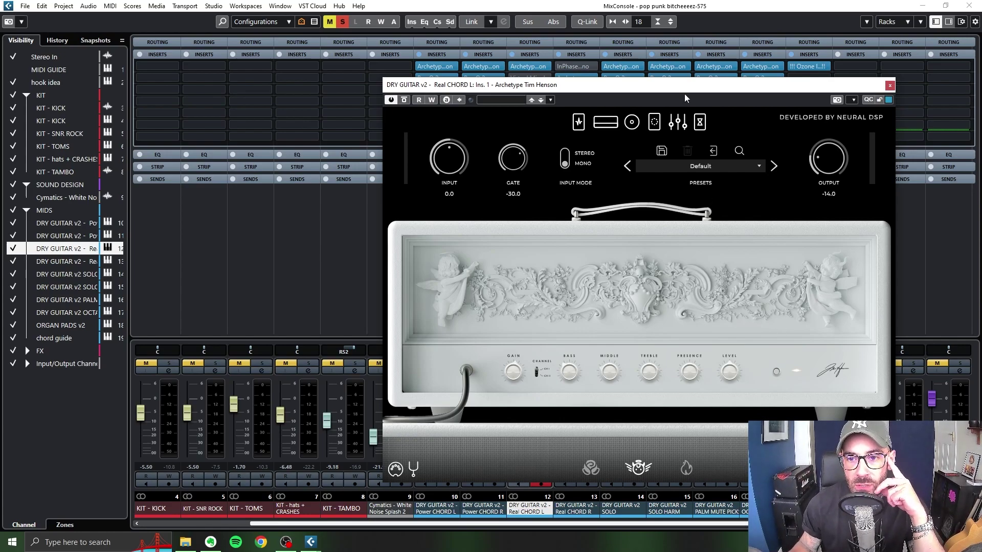
{"action": "left_click_drag", "start_coordinate": [685, 92], "coordinate": [709, 83]}
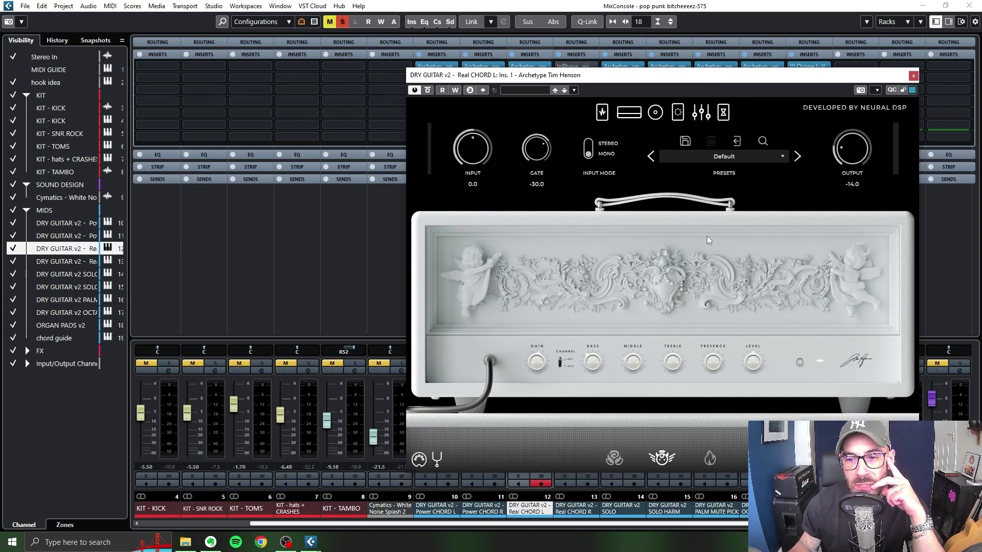
{"action": "left_click_drag", "start_coordinate": [551, 70], "coordinate": [504, 33]}
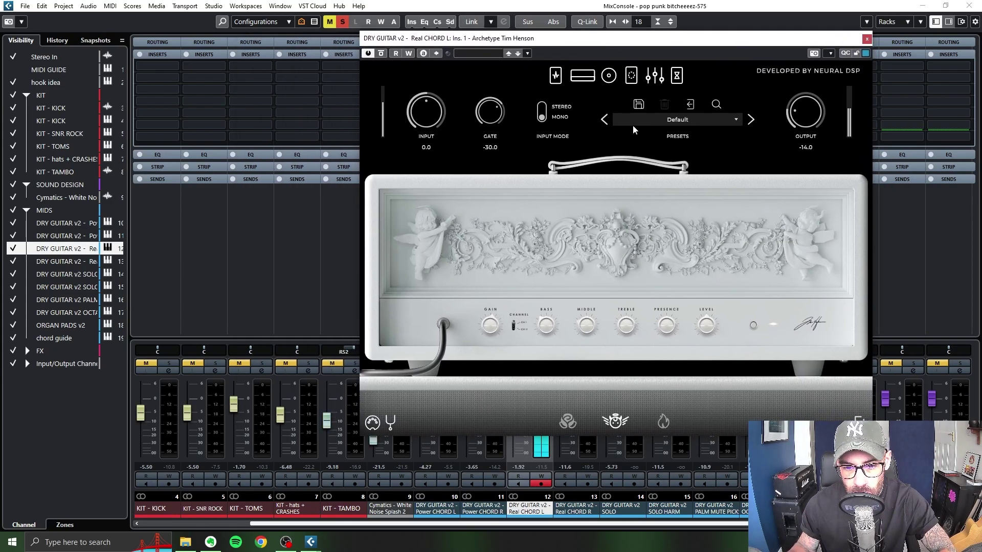
{"action": "left_click_drag", "start_coordinate": [645, 43], "coordinate": [710, 35]}
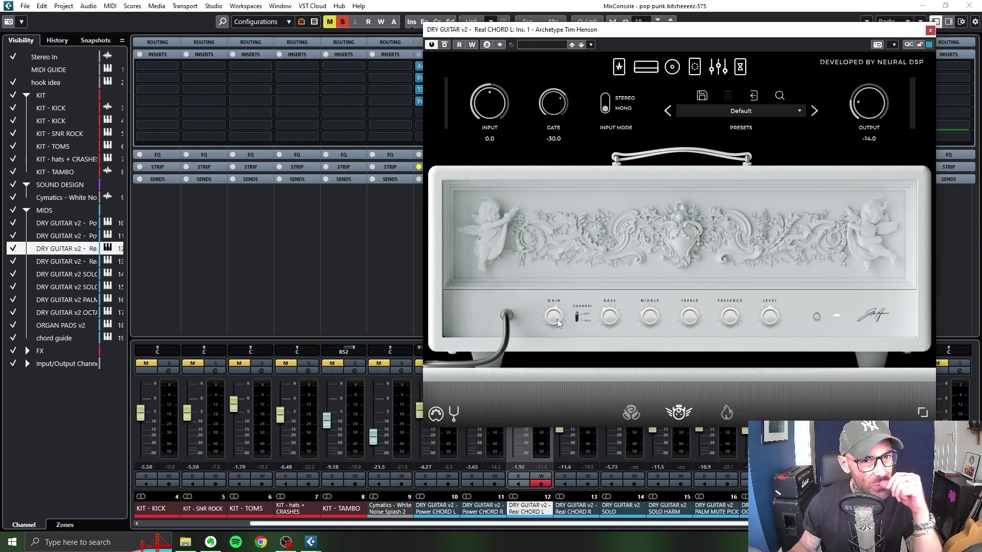
Step: Move the Archetype Tim Henson window aside to uncover the guitar channels' insert slots in the MixConsole
{"action": "left_click_drag", "start_coordinate": [694, 25], "coordinate": [360, 40]}
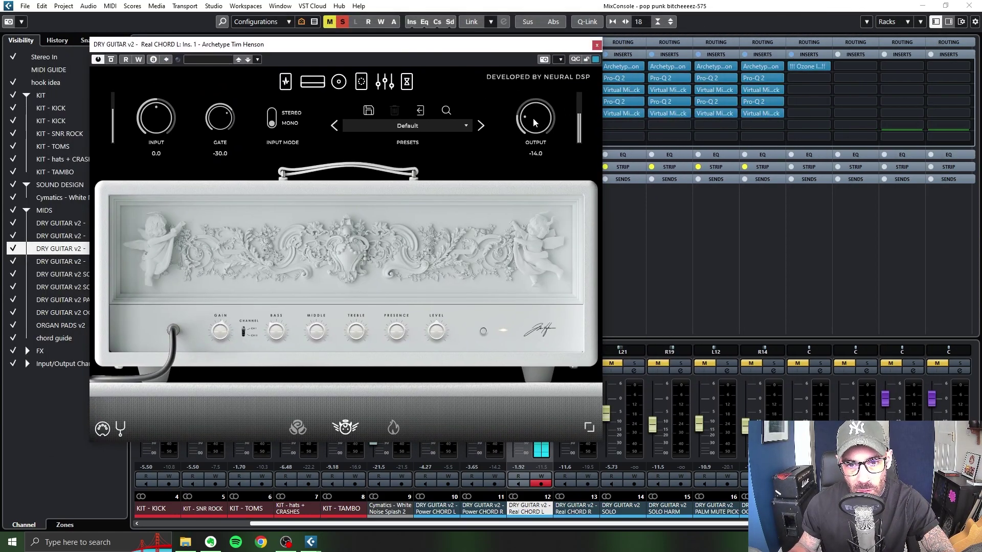
{"action": "left_click_drag", "start_coordinate": [531, 45], "coordinate": [507, 36]}
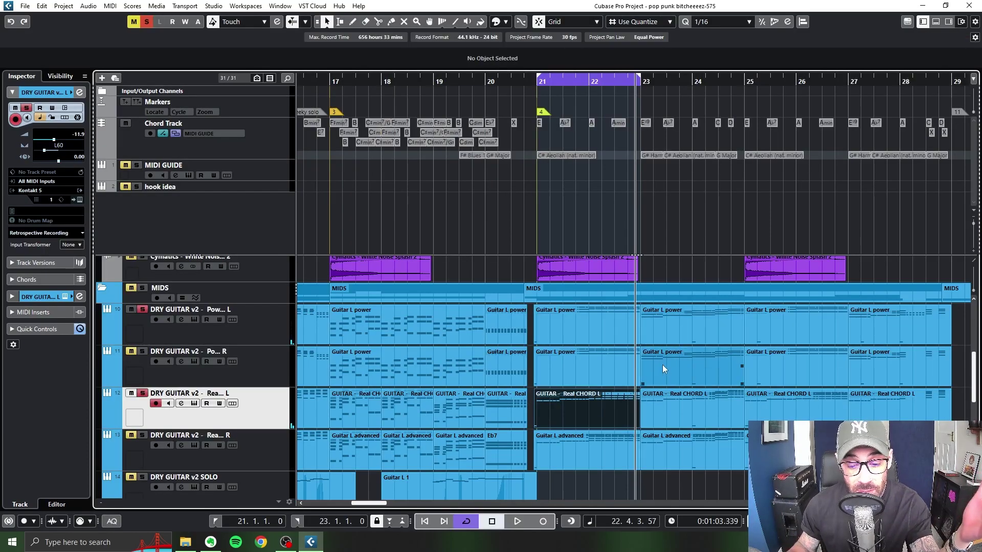
Step: Set the cycle range to bars 9 through 13 around the palm mutes section and play the solo event at bar 11
{"action": "scroll", "coordinate": [722, 373], "scroll_direction": "up", "scroll_amount": 1}
{"action": "scroll", "coordinate": [722, 374], "scroll_direction": "left", "scroll_amount": 1}
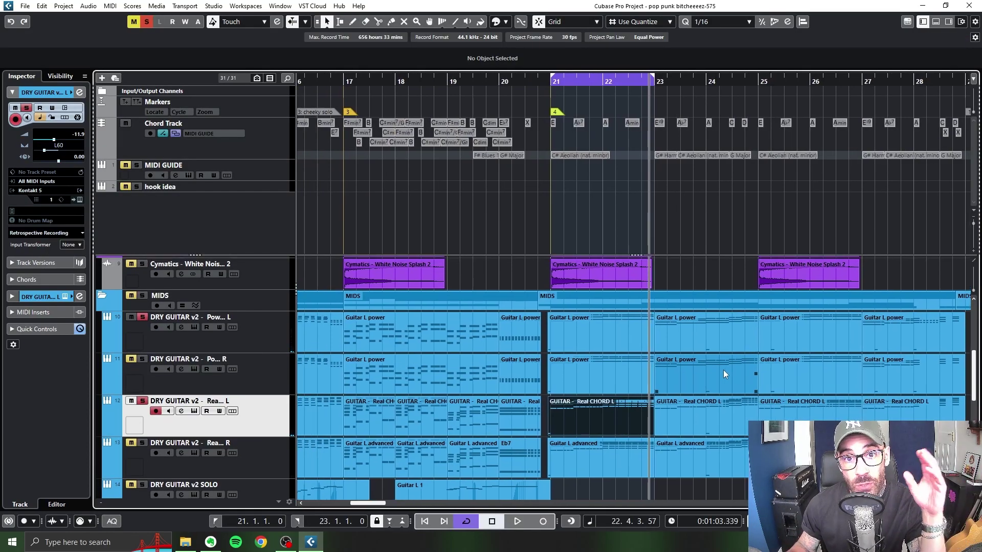
{"action": "scroll", "coordinate": [658, 380], "scroll_direction": "down", "scroll_amount": 2}
{"action": "scroll", "coordinate": [658, 380], "scroll_direction": "left", "scroll_amount": 10}
{"action": "scroll", "coordinate": [702, 404], "scroll_direction": "up", "scroll_amount": 3}
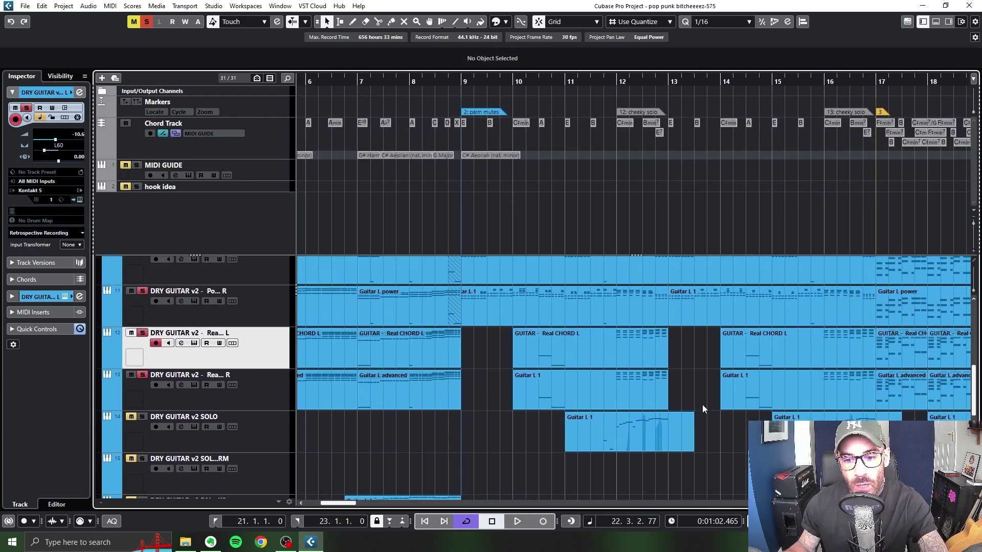
{"action": "scroll", "coordinate": [670, 391], "scroll_direction": "up", "scroll_amount": 2}
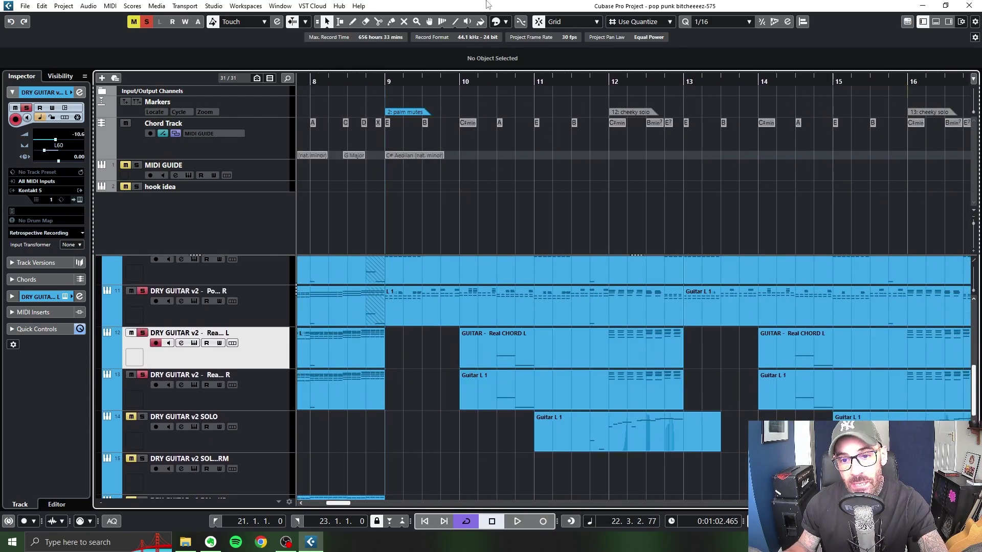
{"action": "left_click_drag", "start_coordinate": [389, 74], "coordinate": [686, 91]}
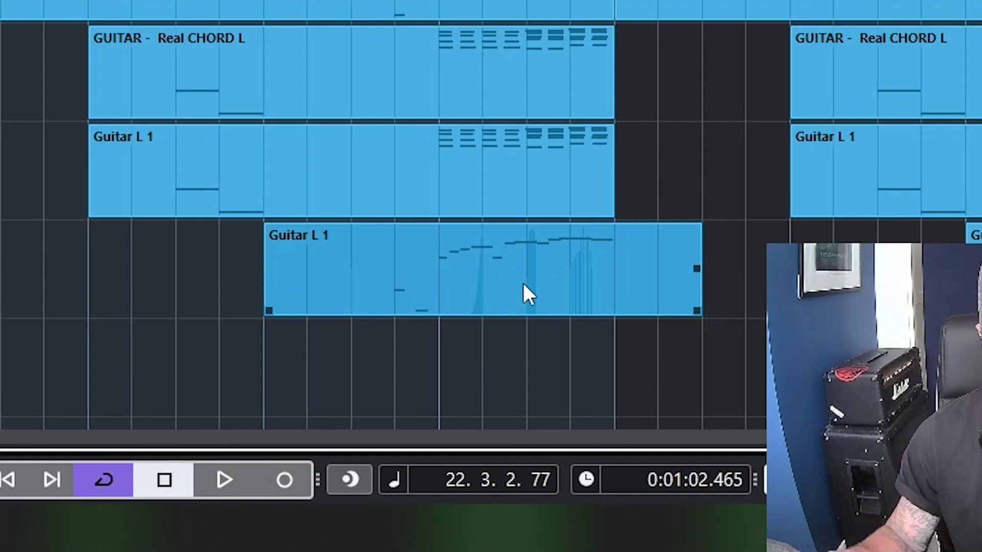
{"action": "left_click", "coordinate": [173, 149]}
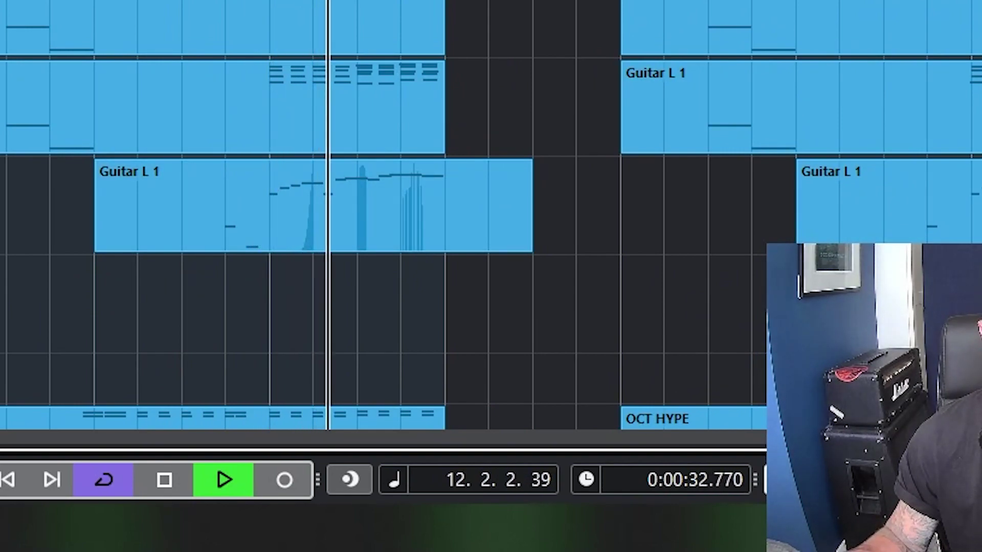
{"action": "key", "text": "space"}
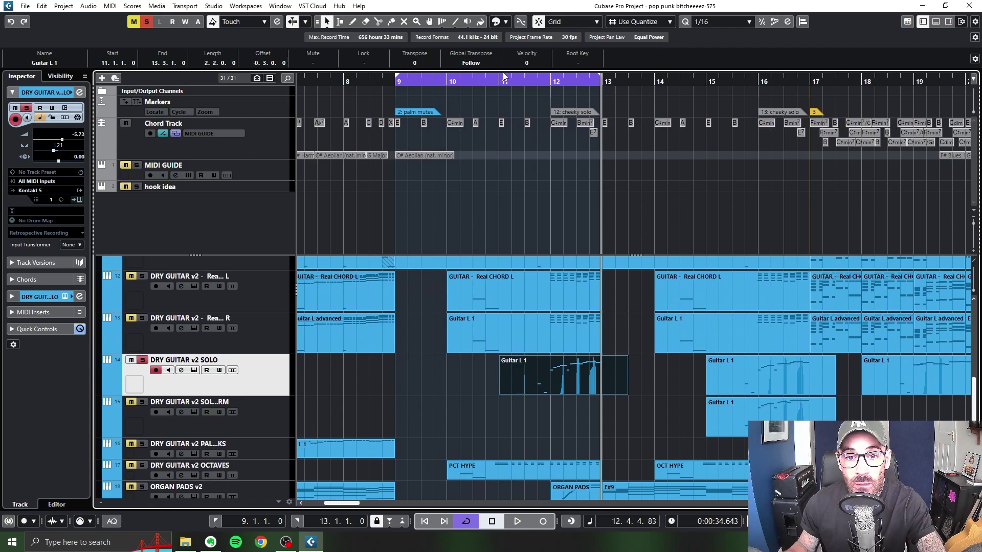
Step: Move the cycle range to bars 15 through 17 and play the second cheeky solo with its harmony track
{"action": "left_click_drag", "start_coordinate": [503, 77], "coordinate": [701, 69]}
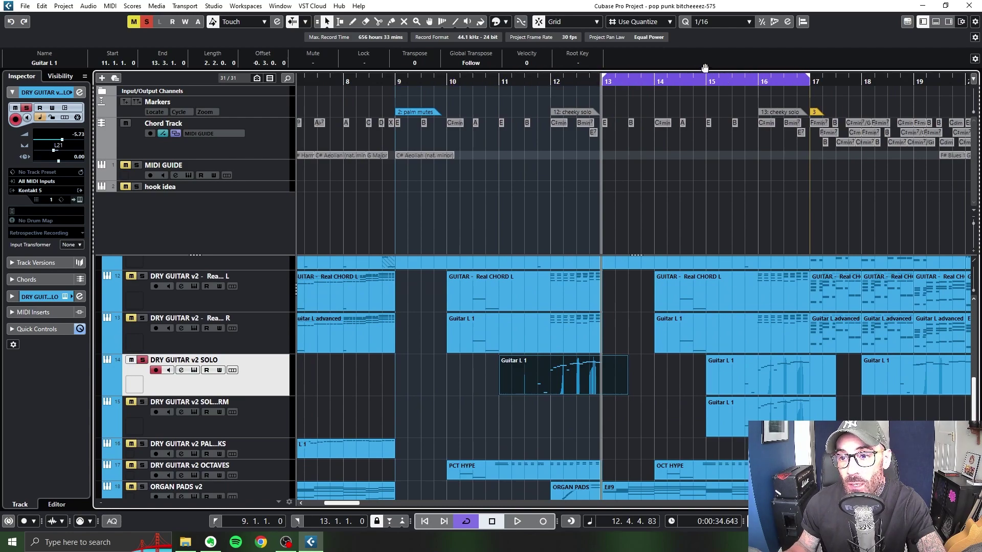
{"action": "left_click_drag", "start_coordinate": [607, 81], "coordinate": [706, 87]}
{"action": "scroll", "coordinate": [504, 364], "scroll_direction": "right", "scroll_amount": 3}
{"action": "scroll", "coordinate": [547, 409], "scroll_direction": "up", "scroll_amount": 1}
{"action": "key", "text": "space"}
{"action": "scroll", "coordinate": [538, 405], "scroll_direction": "right", "scroll_amount": 2}
{"action": "left_click", "coordinate": [289, 453]}
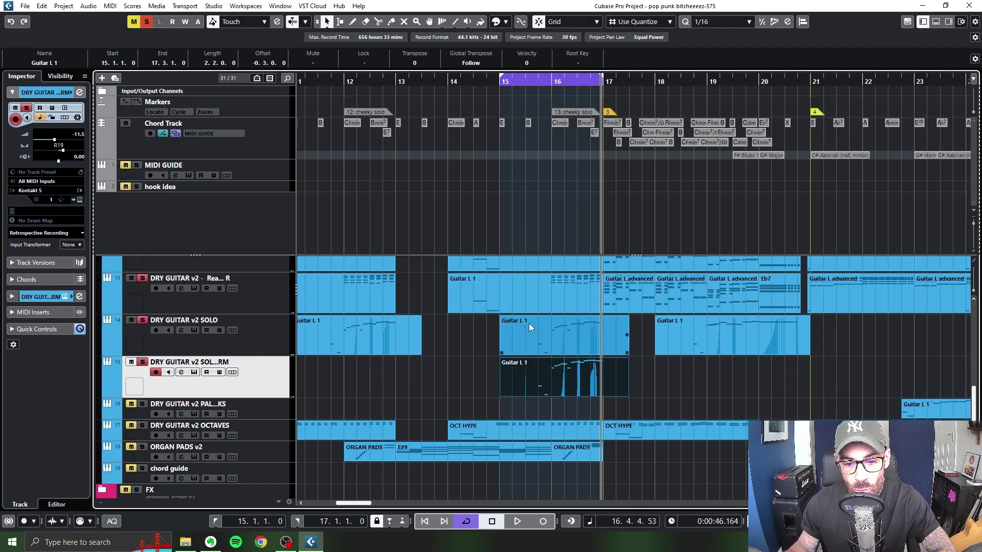
Step: Open the solo and harmony events at bar 15 together in the Key Editor, compare their notes, and close the editor
{"action": "double_click", "coordinate": [536, 351]}
{"action": "scroll", "coordinate": [557, 315], "scroll_direction": "up", "scroll_amount": 5}
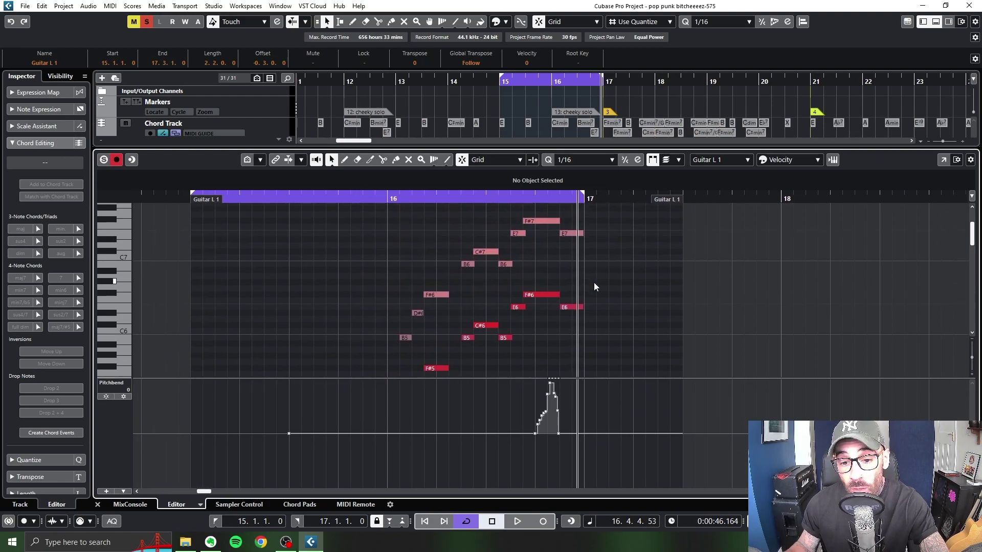
{"action": "left_click_drag", "start_coordinate": [593, 285], "coordinate": [630, 239]}
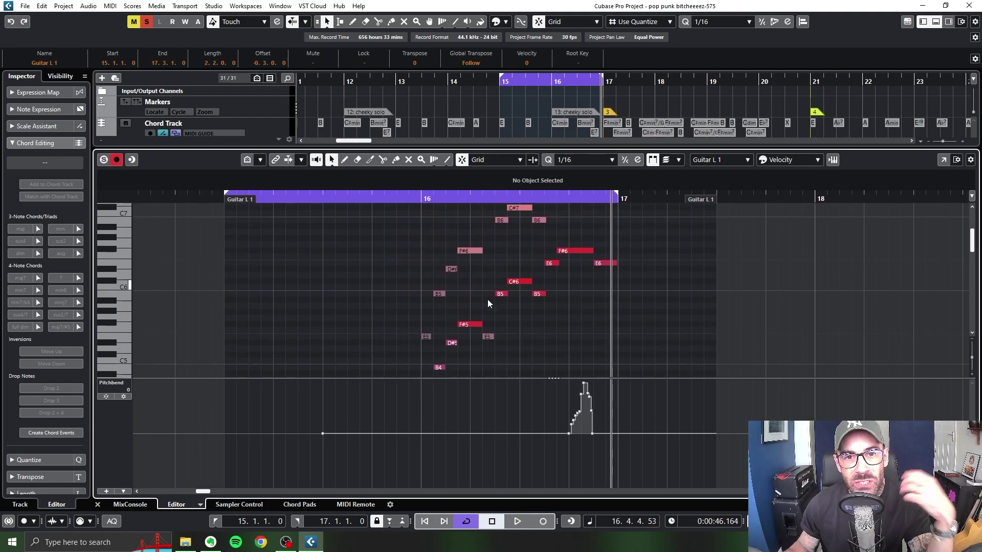
{"action": "left_click", "coordinate": [98, 504]}
{"action": "left_click", "coordinate": [434, 373]}
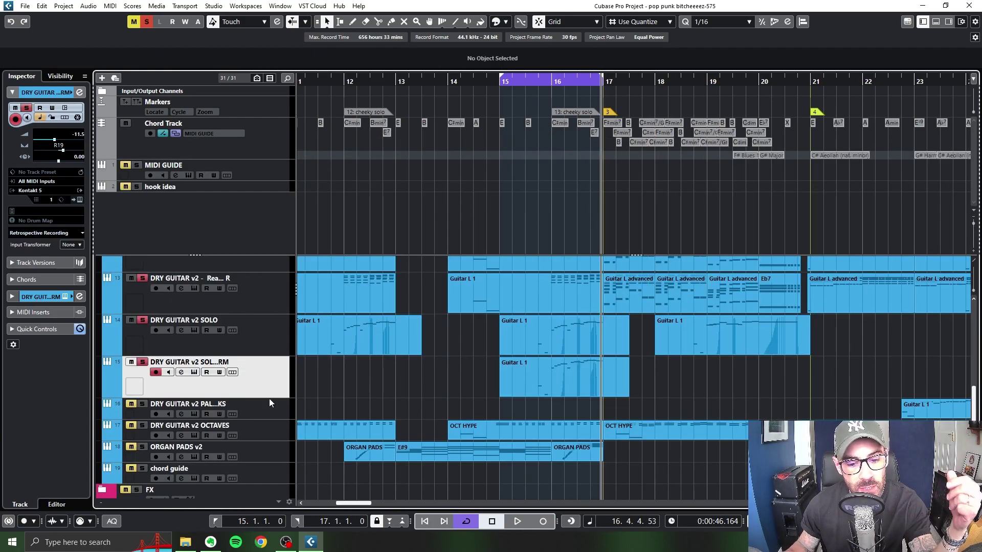
Step: Play the palm mute picks track from bar 3, examine its event's notes and velocities in the Key Editor, and close the editor
{"action": "left_click", "coordinate": [239, 378]}
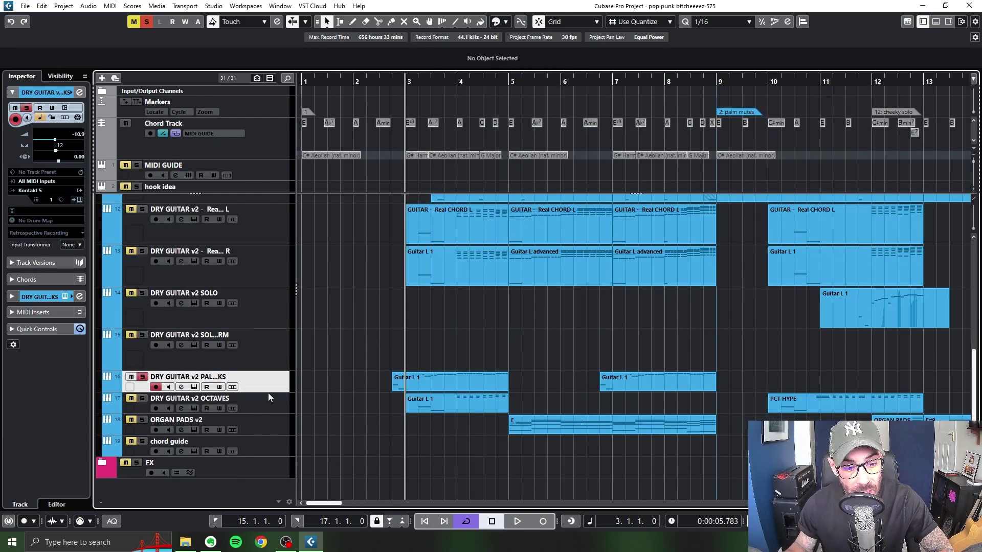
{"action": "key", "text": "space"}
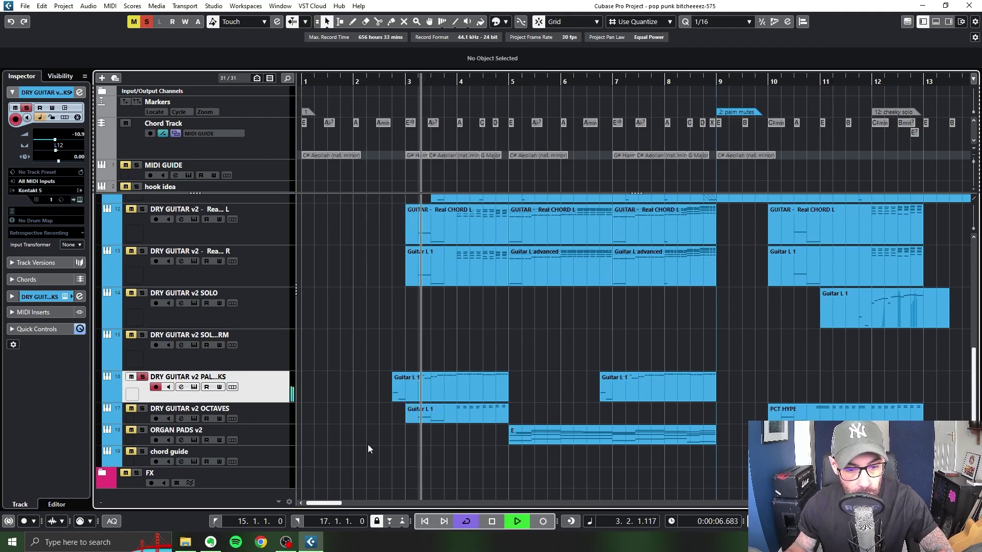
{"action": "key", "text": "space"}
{"action": "double_click", "coordinate": [426, 388]}
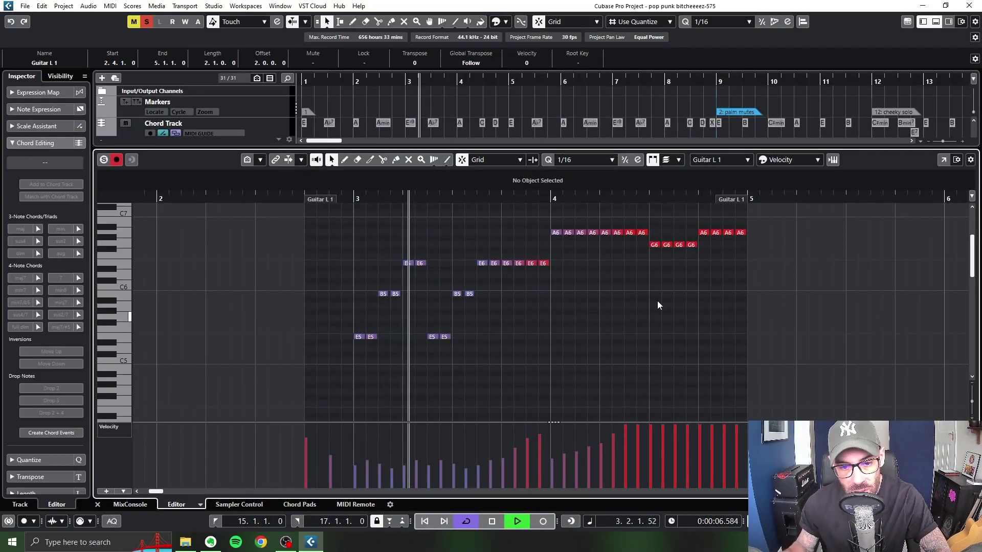
{"action": "left_click_drag", "start_coordinate": [657, 306], "coordinate": [485, 335]}
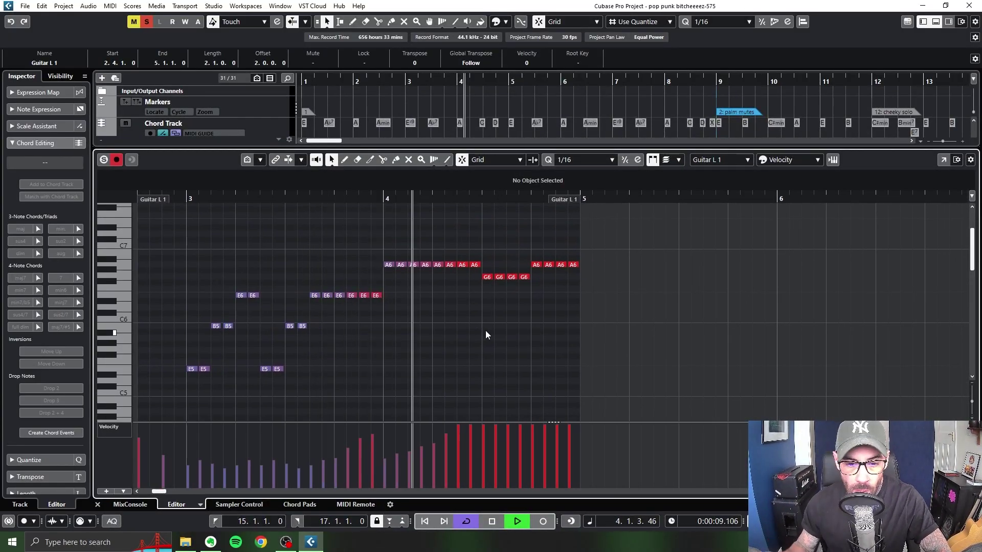
{"action": "key", "text": "space"}
{"action": "left_click", "coordinate": [97, 504]}
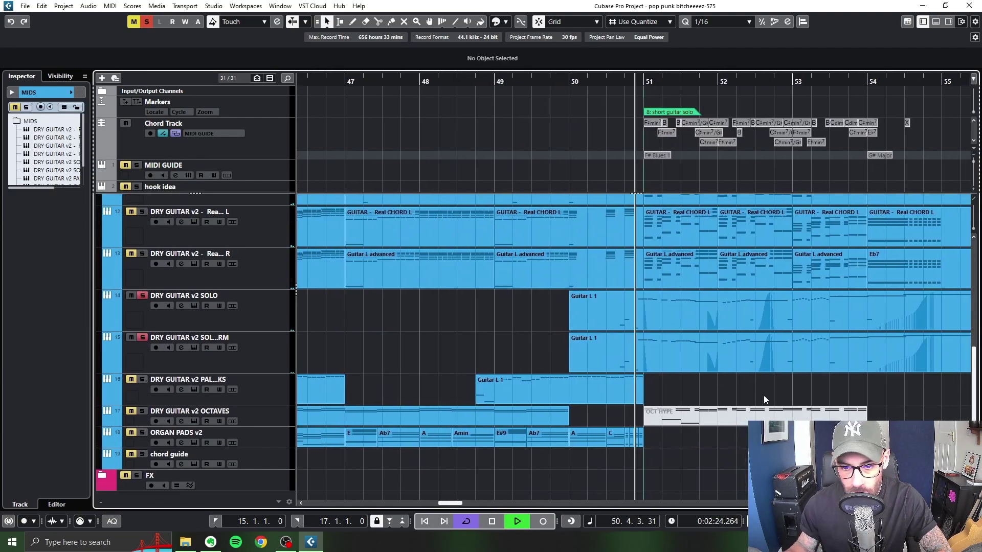
Step: Open the short guitar solo event starting at bar 50 in the Key Editor and follow its notes during playback
{"action": "left_click_drag", "start_coordinate": [879, 399], "coordinate": [654, 404]}
{"action": "double_click", "coordinate": [629, 317]}
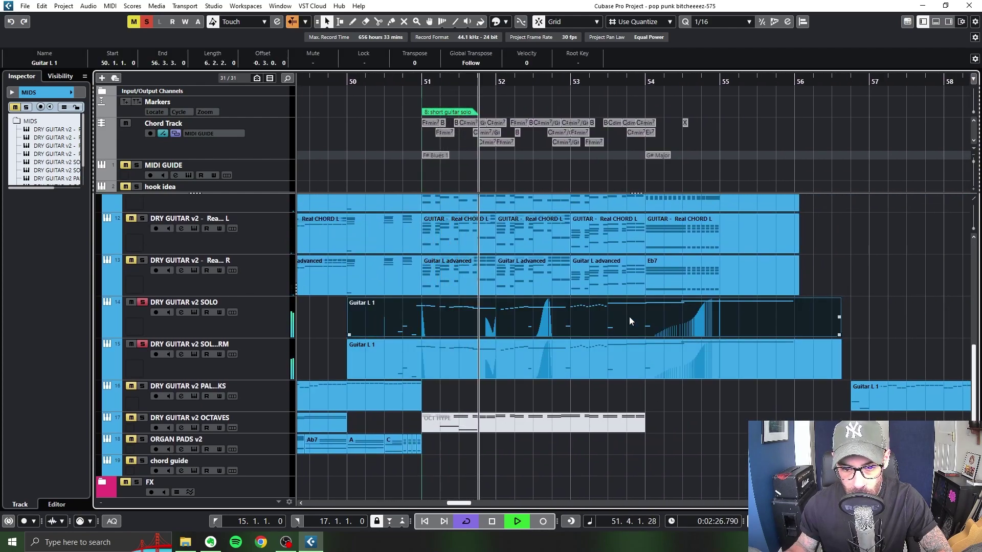
{"action": "left_click_drag", "start_coordinate": [857, 326], "coordinate": [629, 356]}
{"action": "left_click_drag", "start_coordinate": [659, 305], "coordinate": [630, 317]}
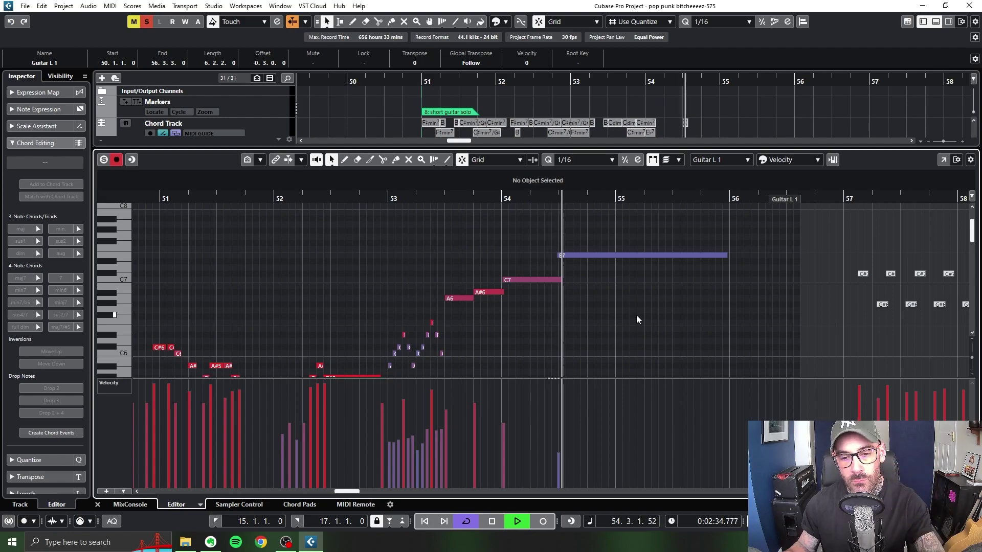
{"action": "left_click_drag", "start_coordinate": [652, 335], "coordinate": [752, 324]}
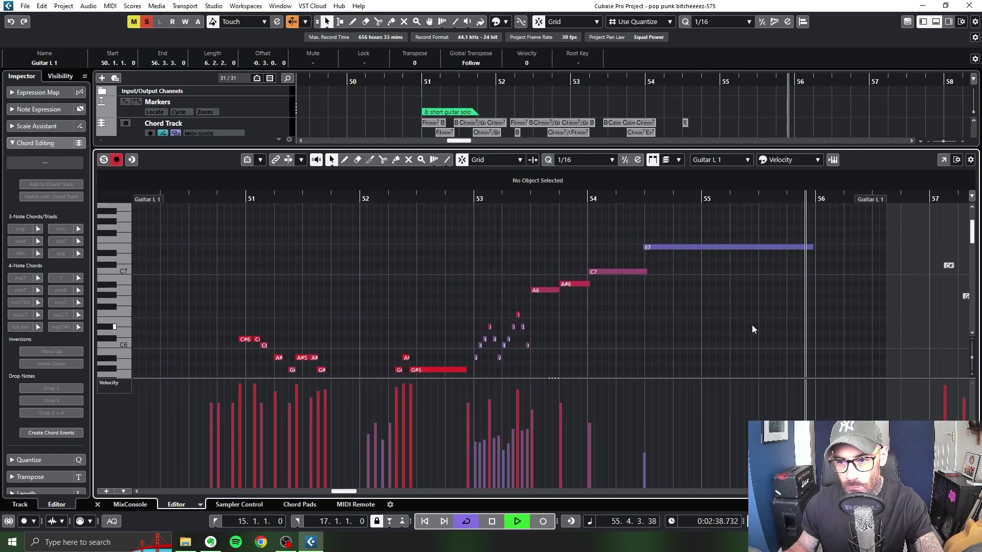
{"action": "key", "text": "space"}
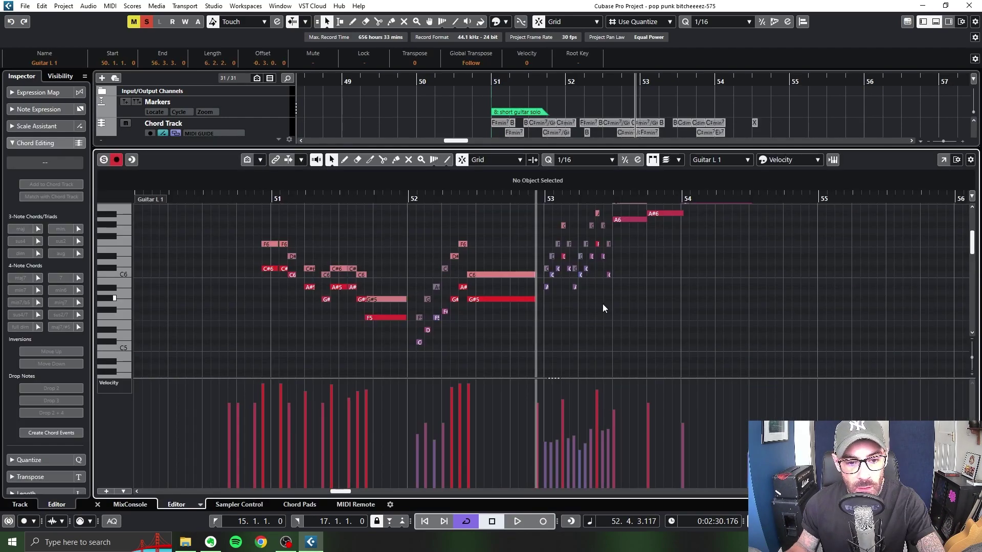
Step: Replay the solo from just before bar 51 with the lead and harmony notes shown together in the Key Editor
{"action": "scroll", "coordinate": [567, 319], "scroll_direction": "left", "scroll_amount": 5}
{"action": "scroll", "coordinate": [532, 324], "scroll_direction": "right", "scroll_amount": 4}
{"action": "scroll", "coordinate": [532, 323], "scroll_direction": "up", "scroll_amount": 2}
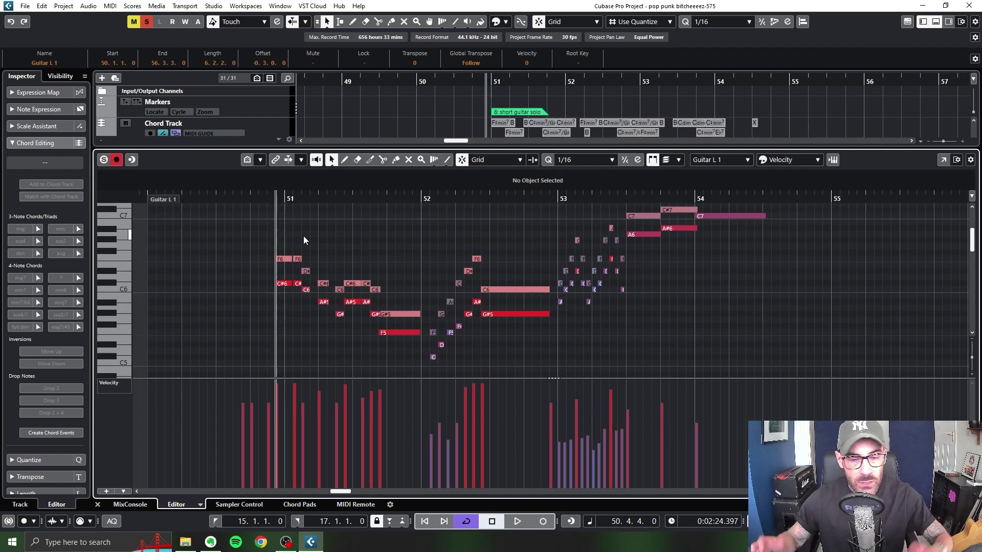
{"action": "key", "text": "space"}
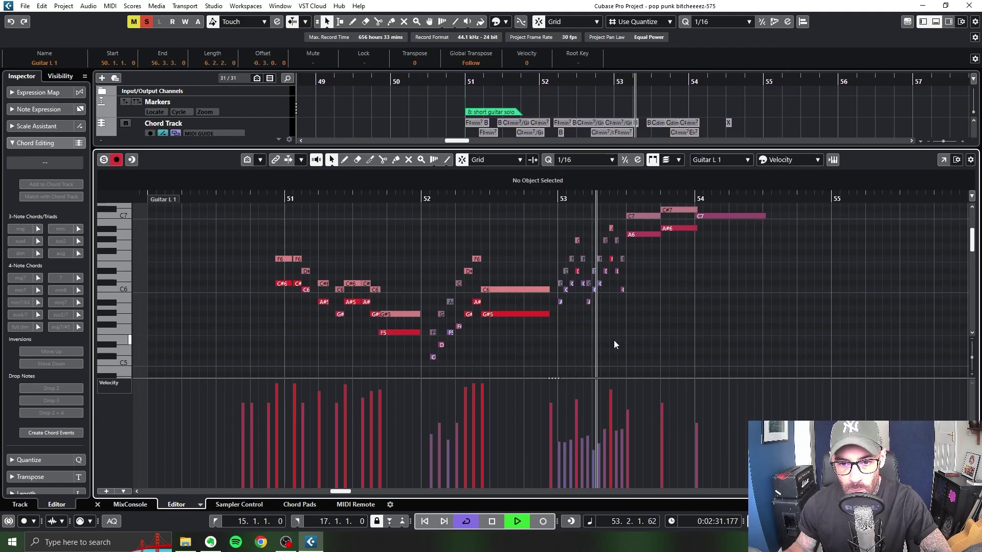
{"action": "key", "text": "space"}
Step: Set the quantize preset to 1/16 Triplet and check the fast run at bar 53 against the grid
{"action": "key", "text": "h"}
{"action": "key", "text": "h"}
{"action": "key", "text": "h"}
{"action": "key", "text": "h"}
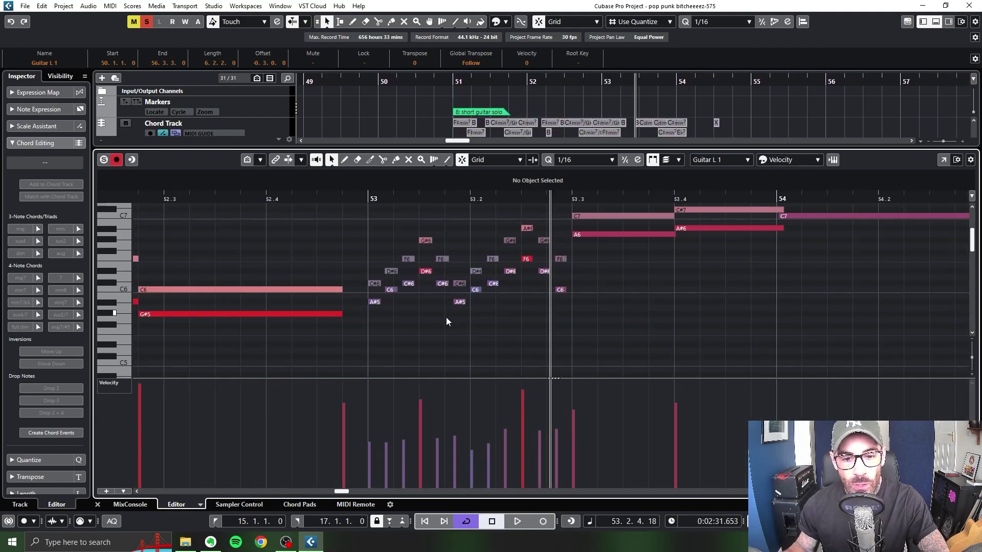
{"action": "left_click", "coordinate": [581, 159]}
{"action": "left_click", "coordinate": [587, 307]}
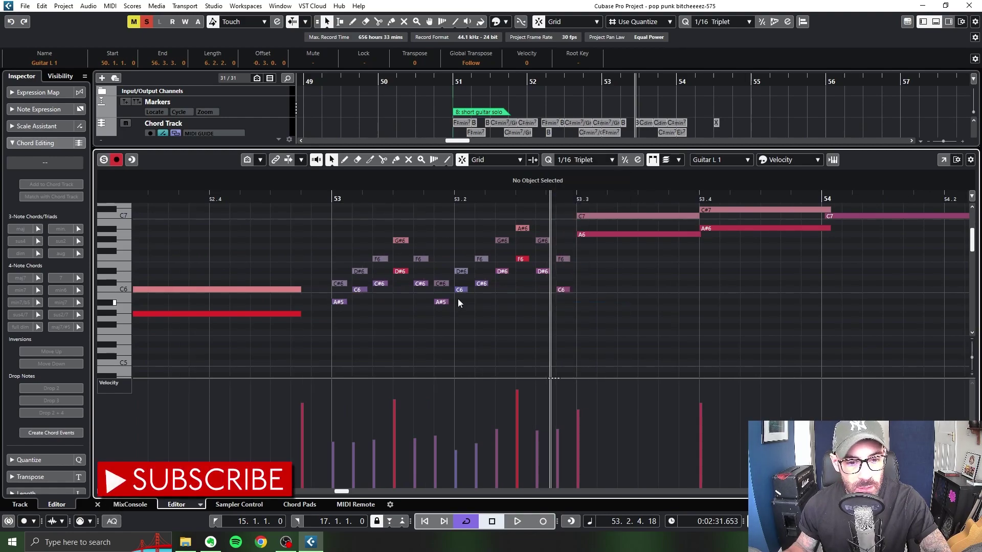
{"action": "key", "text": "h"}
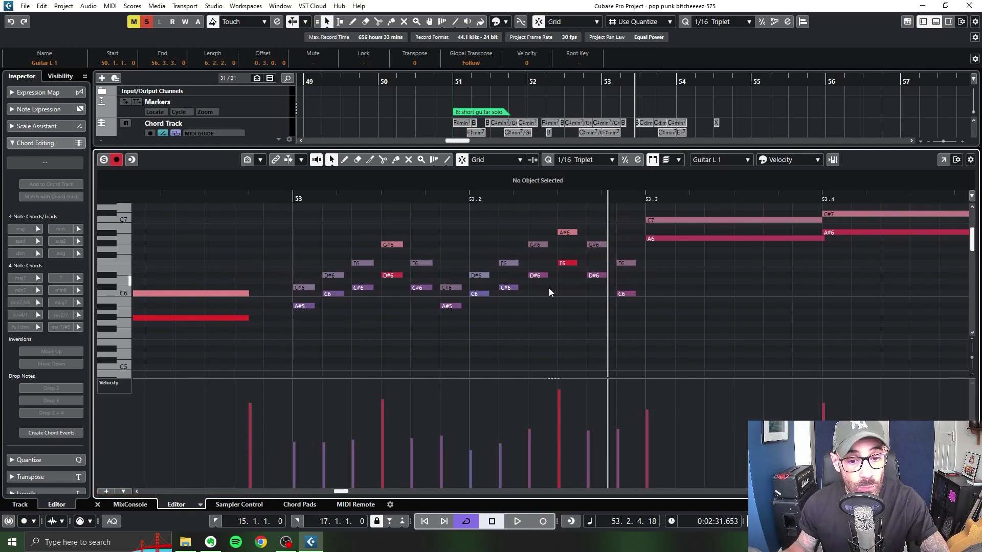
Step: Play the solo's ending around bar 54 and close the Key Editor
{"action": "key", "text": "g"}
{"action": "key", "text": "g"}
{"action": "key", "text": "space"}
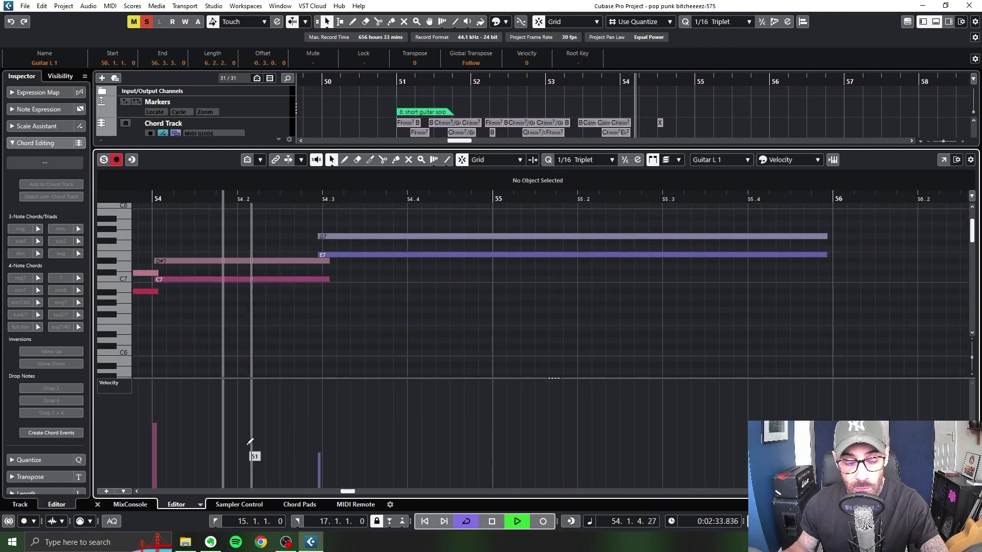
{"action": "key", "text": "space"}
{"action": "left_click", "coordinate": [97, 505]}
Step: Survey the arrangement of guitar, octave and organ events surrounding the short guitar solo
{"action": "left_click", "coordinate": [620, 402]}
{"action": "key", "text": "g"}
{"action": "key", "text": "g"}
{"action": "key", "text": "g"}
{"action": "key", "text": "g"}
{"action": "key", "text": "h"}
{"action": "key", "text": "h"}
{"action": "key", "text": "h"}
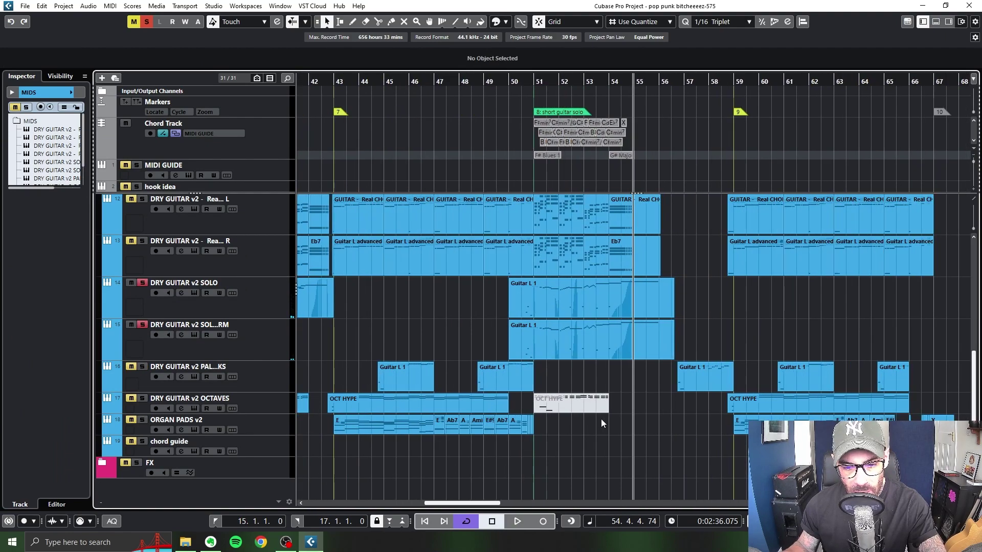
{"action": "key", "text": "g"}
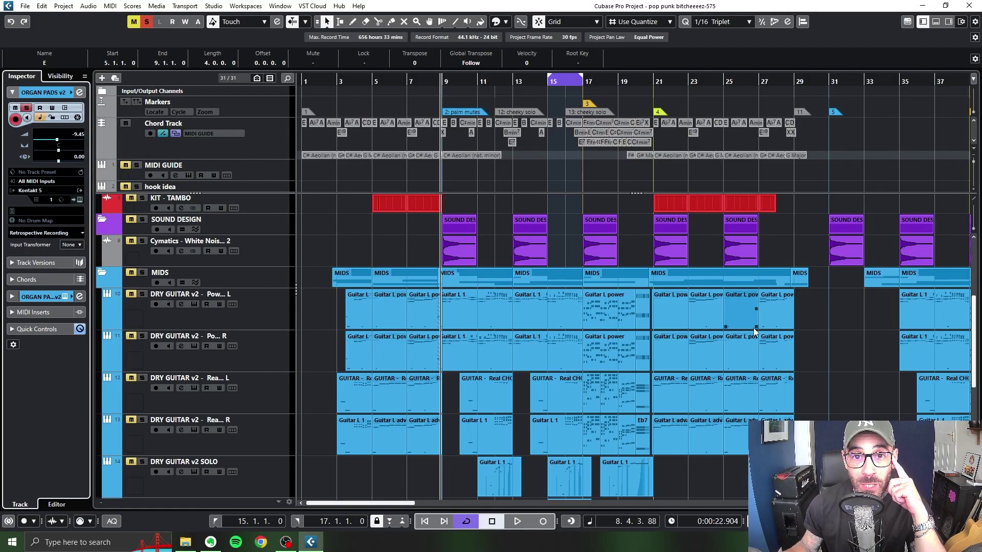
Step: Return to bar 5 and open the ORGAN PADS v2 event in the Key Editor to examine its chord voicings
{"action": "scroll", "coordinate": [754, 334], "scroll_direction": "down", "scroll_amount": 3}
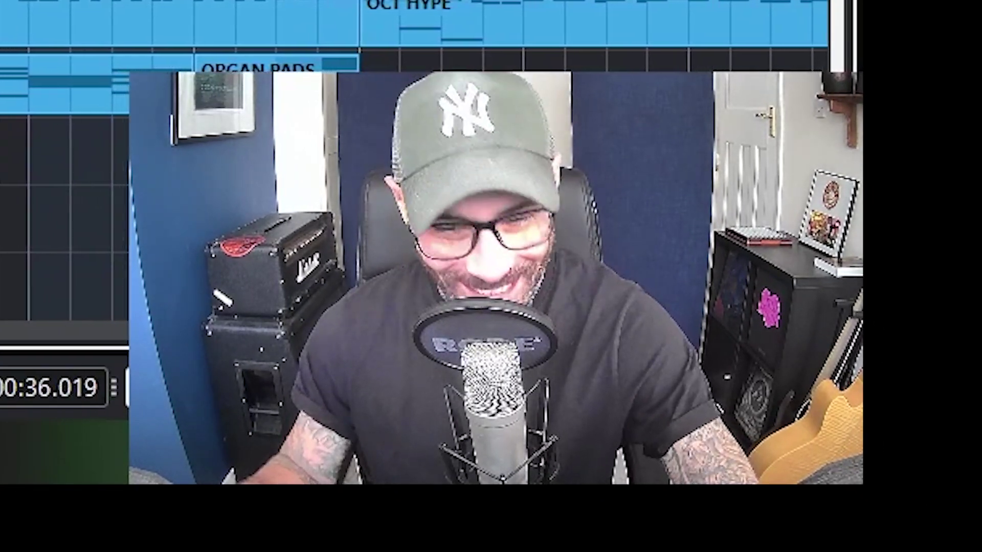
{"action": "key", "text": "space"}
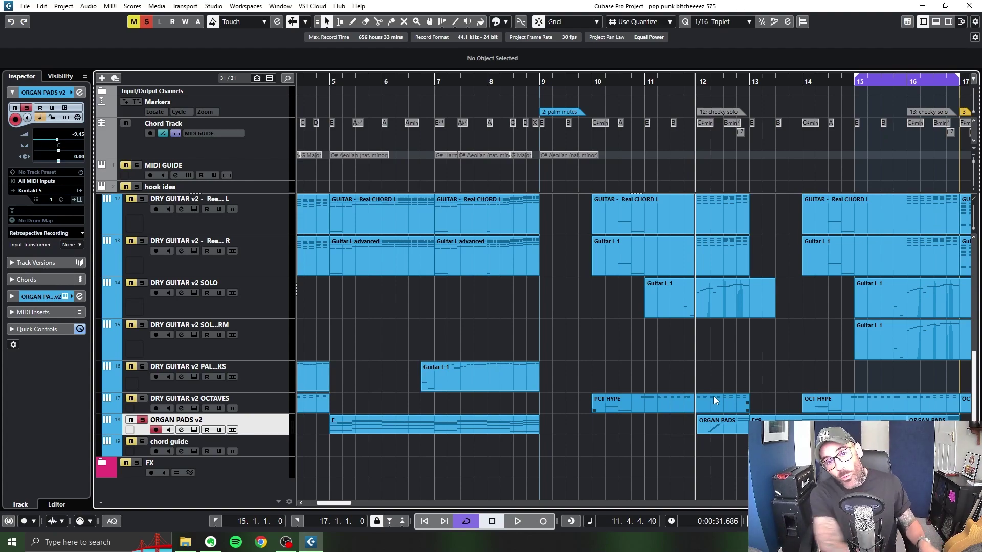
{"action": "left_click_drag", "start_coordinate": [330, 82], "coordinate": [501, 86]}
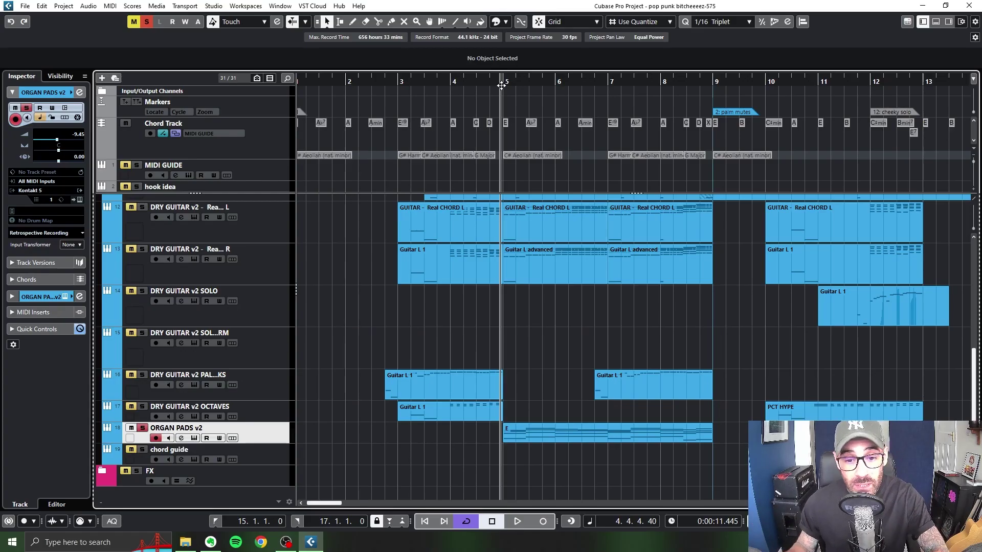
{"action": "scroll", "coordinate": [654, 365], "scroll_direction": "down", "scroll_amount": 1}
{"action": "scroll", "coordinate": [654, 366], "scroll_direction": "right", "scroll_amount": 1}
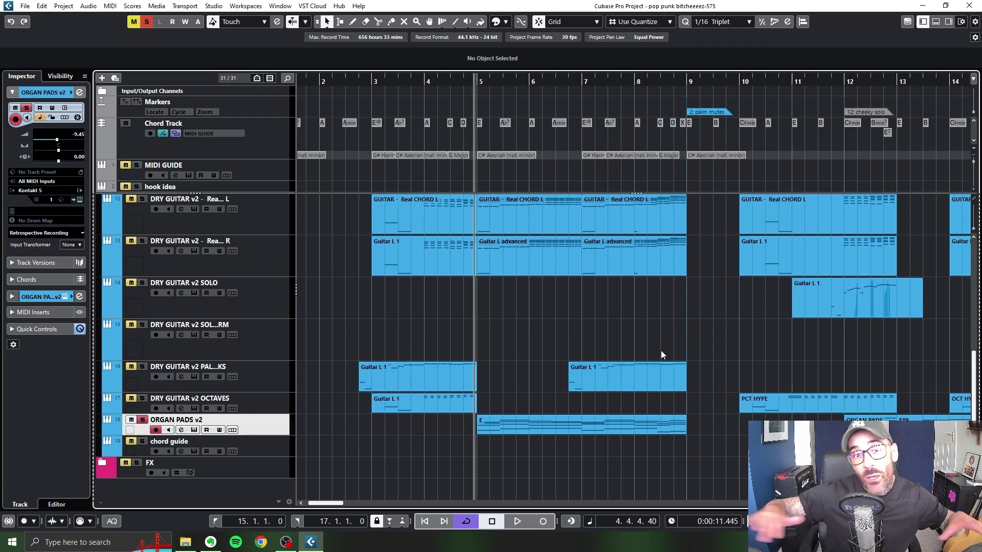
{"action": "double_click", "coordinate": [639, 424]}
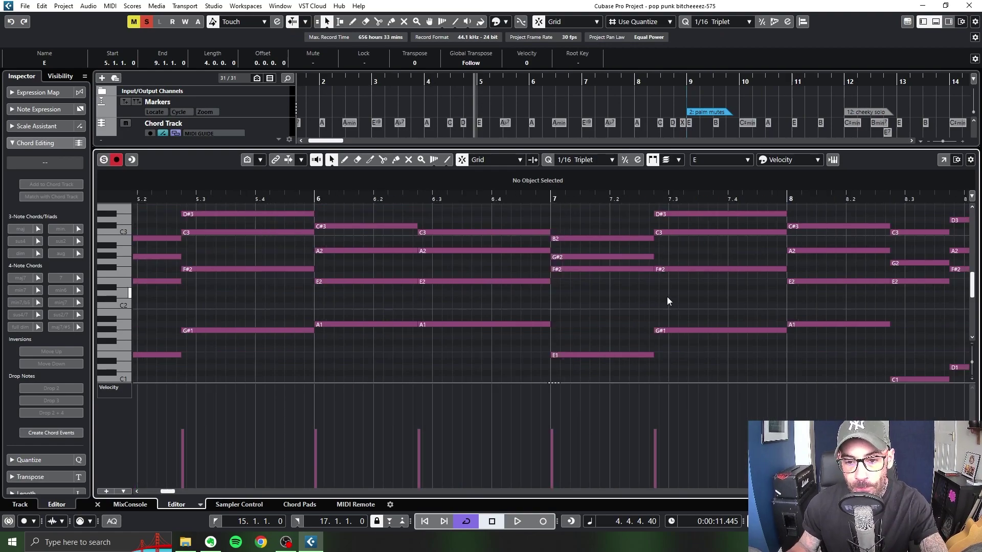
Step: Play the organ pad chords from bar 5 with the whole event in view and close the Key Editor
{"action": "key", "text": "g"}
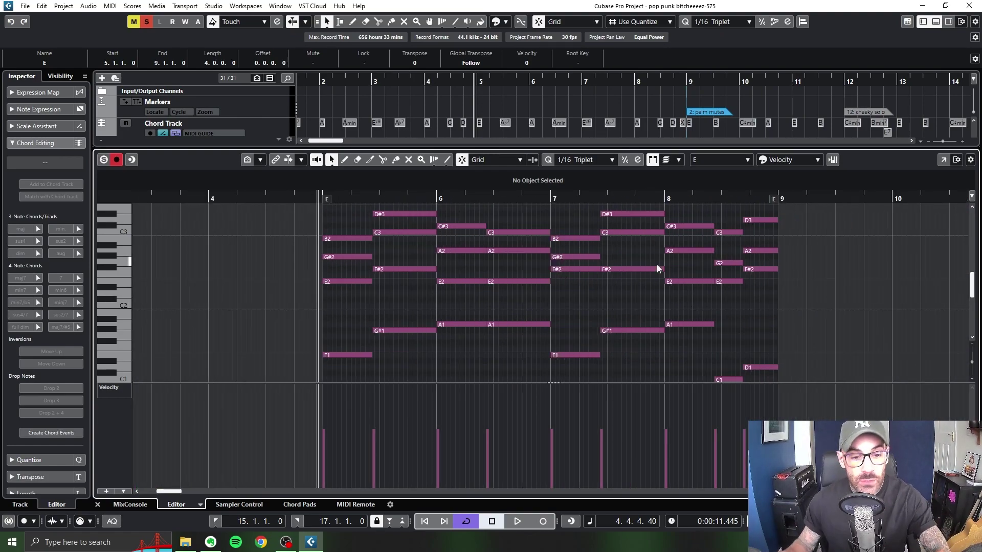
{"action": "key", "text": "space"}
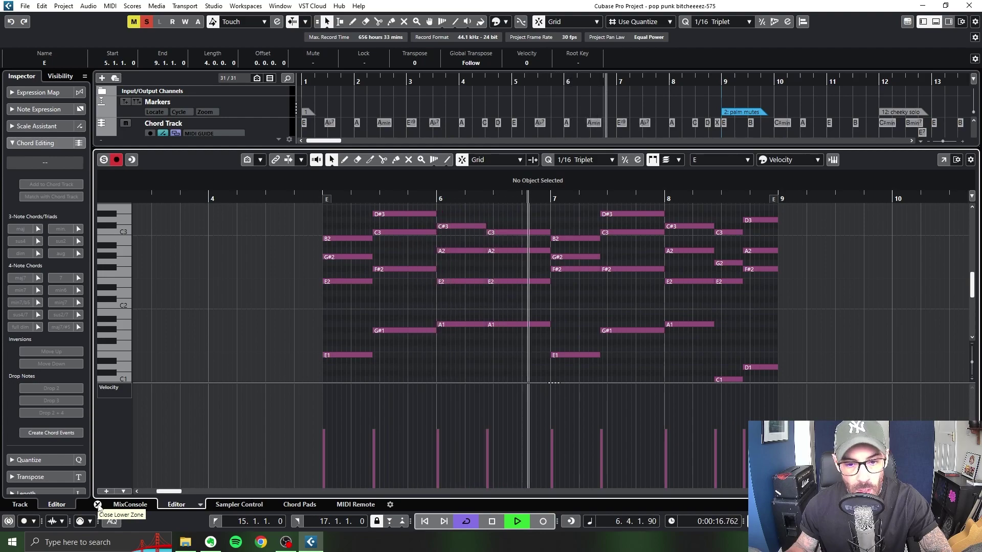
{"action": "key", "text": "space"}
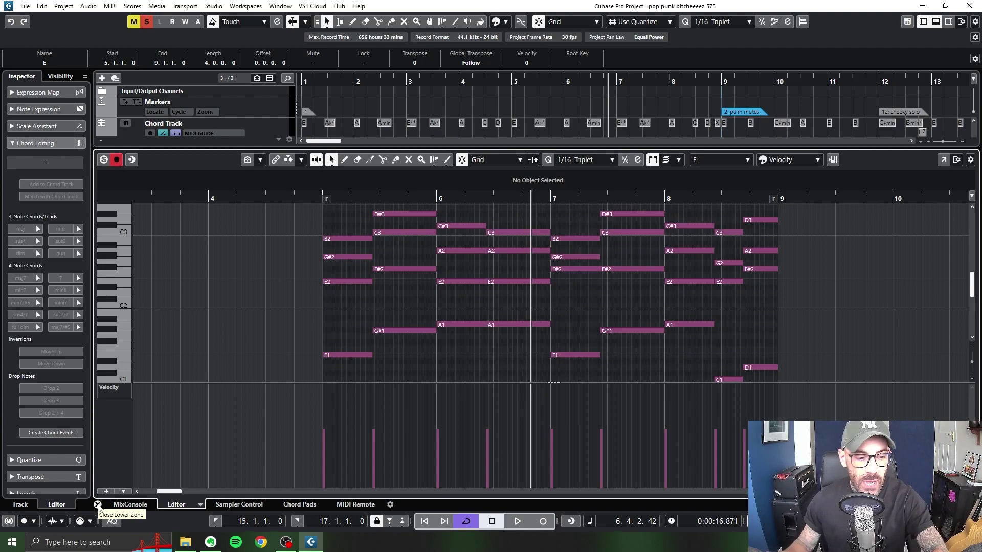
{"action": "left_click", "coordinate": [98, 505]}
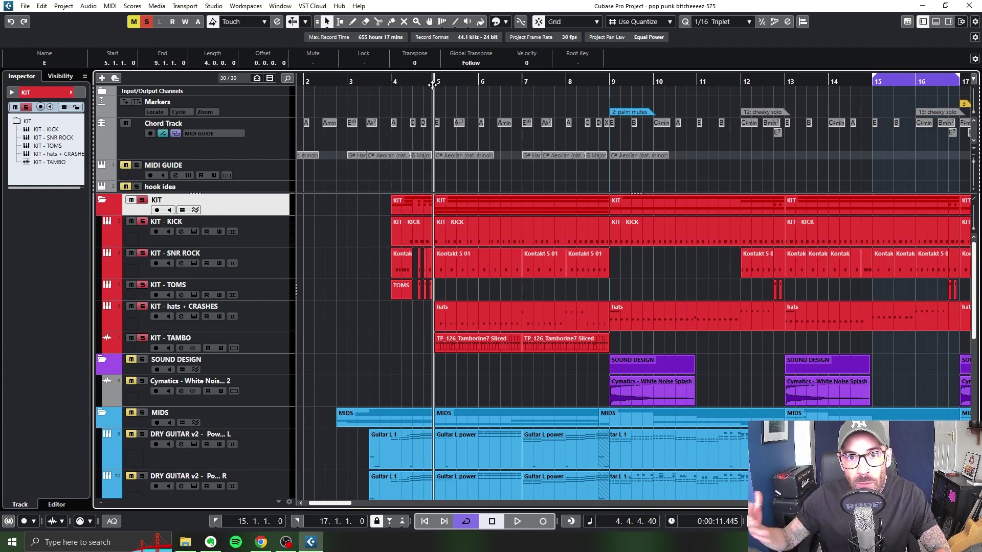
Step: Play the soloed KIT drum groove from bar 5 up to the palm mutes section at bar 9
{"action": "key", "text": "space"}
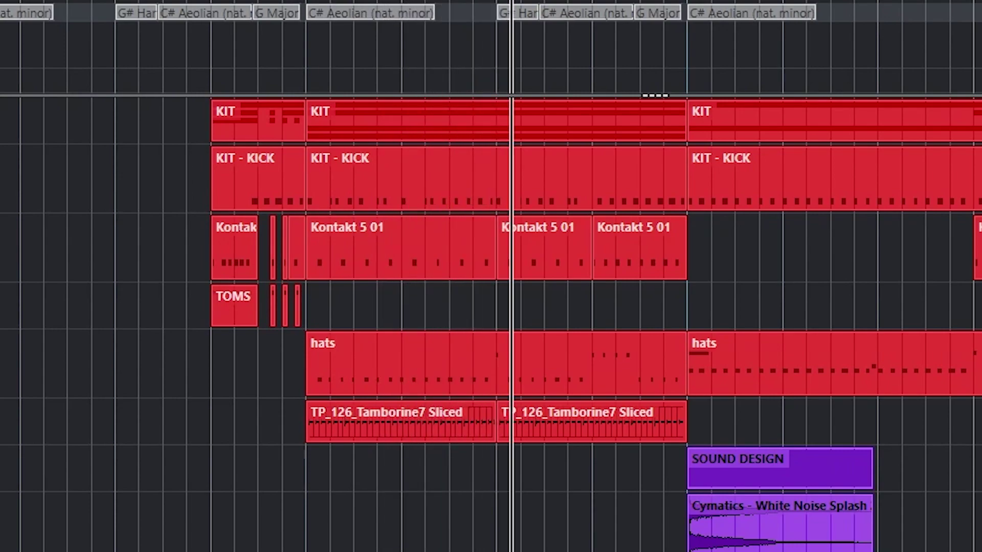
{"action": "left_click", "coordinate": [650, 137]}
{"action": "key", "text": "h"}
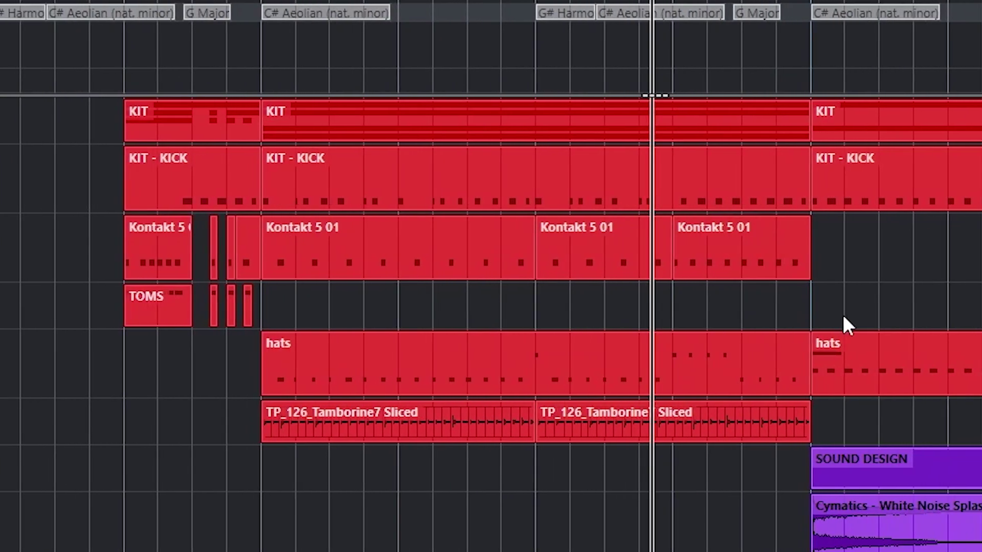
{"action": "left_click", "coordinate": [777, 355]}
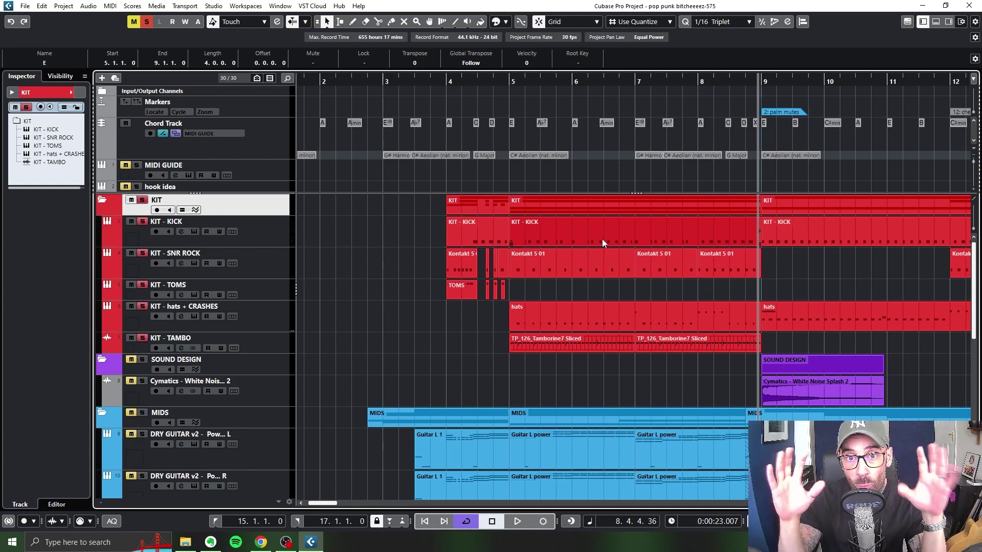
Step: Open the KIT - KICK track's One Kit Wonder Pop Punk instrument, inspect its Groove Player patterns and close it
{"action": "left_click", "coordinate": [280, 235]}
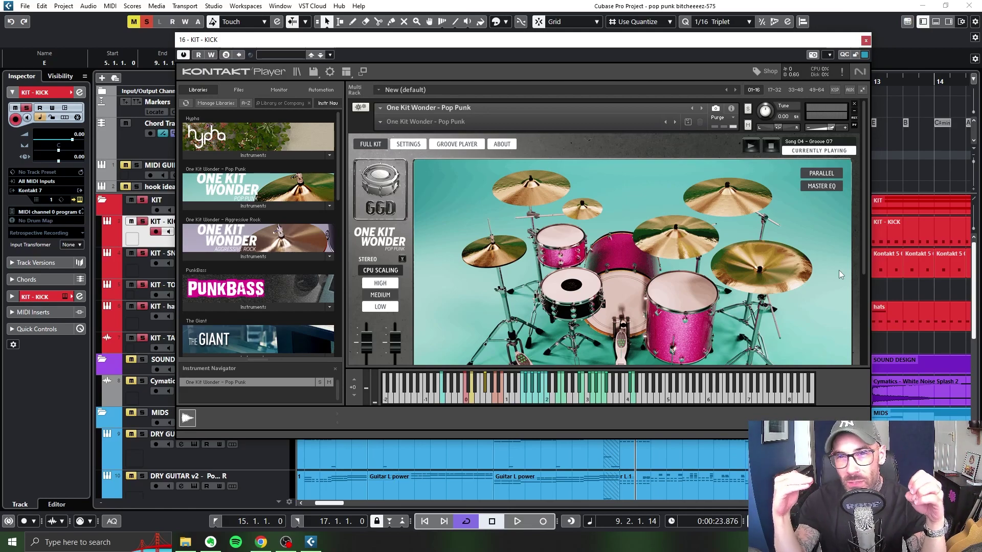
{"action": "left_click", "coordinate": [450, 145]}
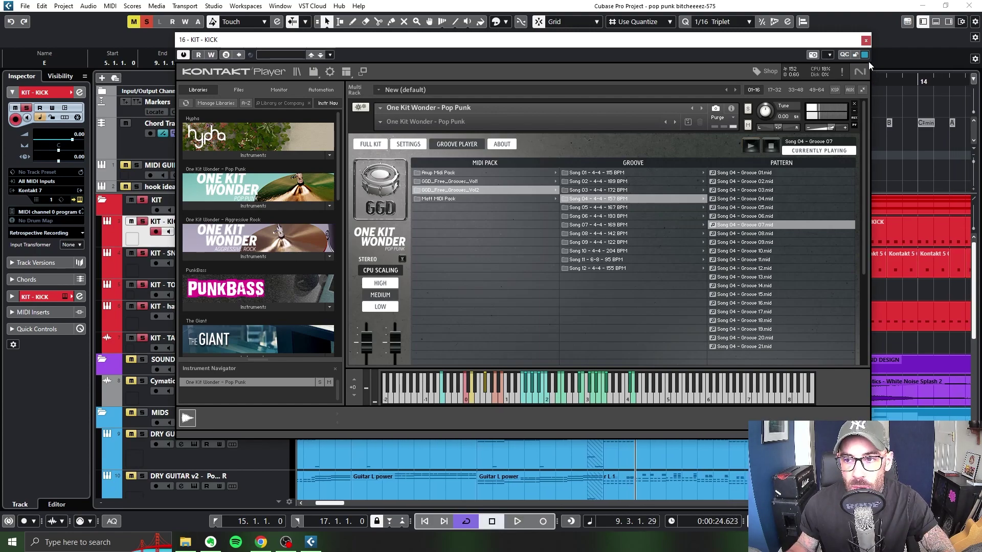
{"action": "left_click", "coordinate": [866, 40]}
Step: Select the KIT - TOMS track and play the drums from just before bar 9 through to bar 15
{"action": "left_click", "coordinate": [700, 286]}
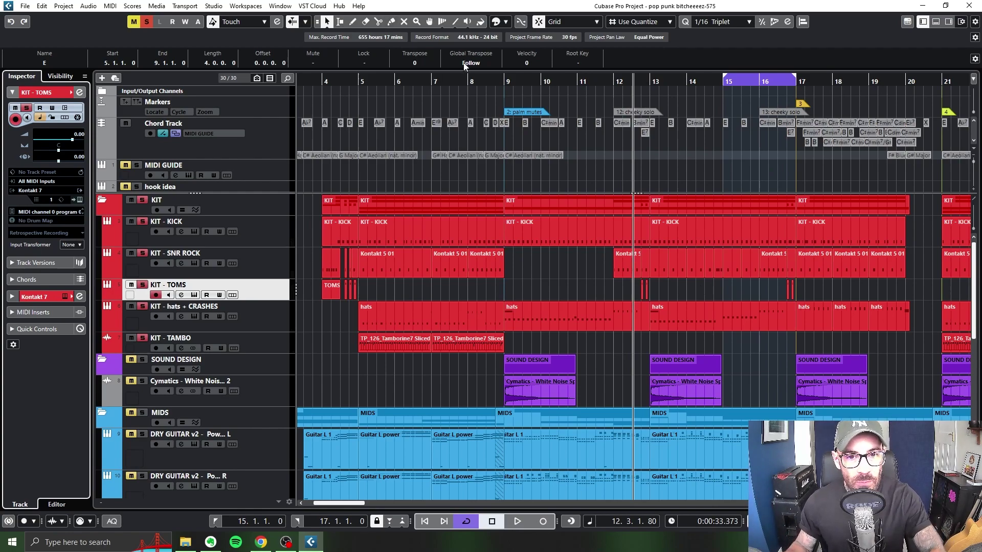
{"action": "left_click", "coordinate": [494, 80]}
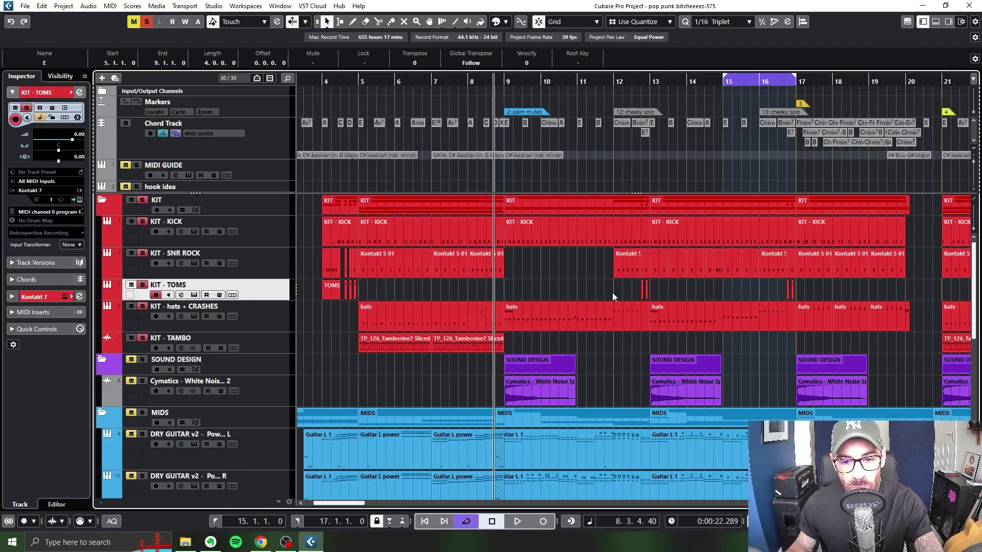
{"action": "scroll", "coordinate": [611, 291], "scroll_direction": "right", "scroll_amount": 2}
{"action": "key", "text": "space"}
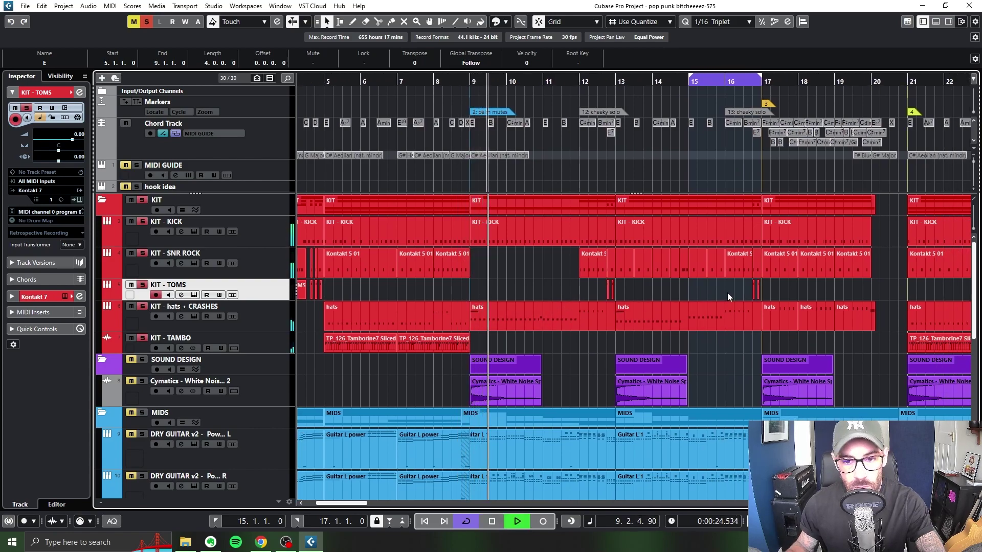
{"action": "scroll", "coordinate": [708, 287], "scroll_direction": "left", "scroll_amount": 6}
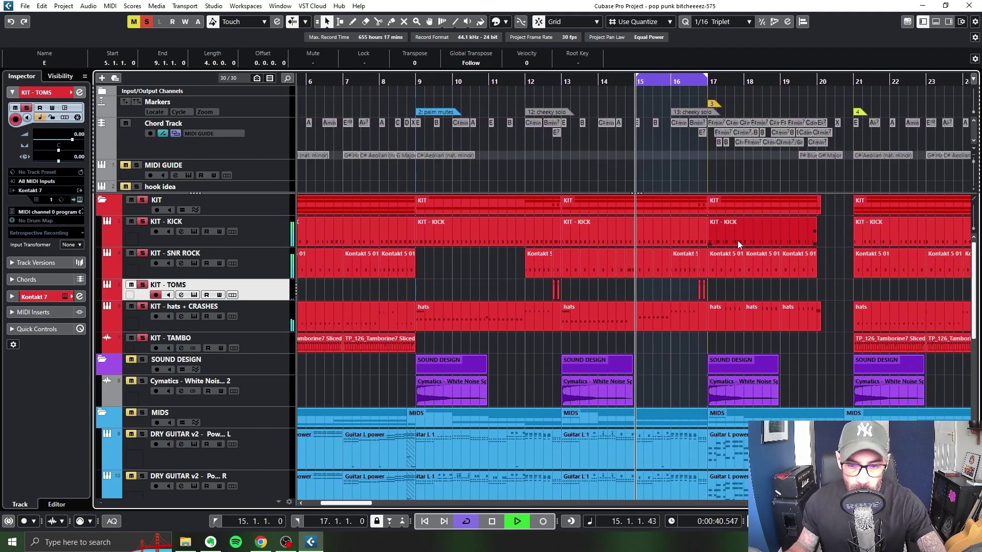
{"action": "key", "text": "space"}
Step: Open the bar 13 hats event in the Key Editor, play its cymbal changes through to bar 17 and close the editor
{"action": "key", "text": "h"}
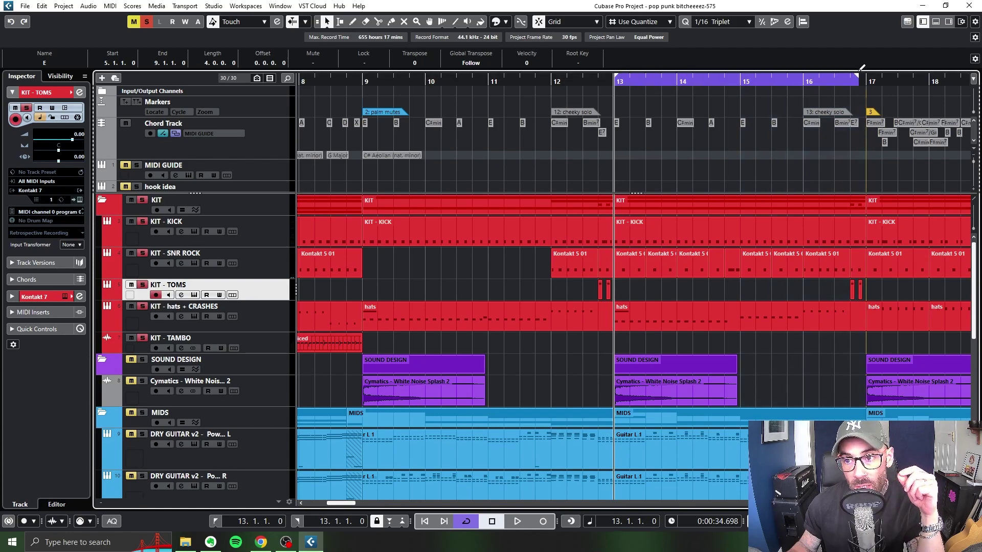
{"action": "double_click", "coordinate": [671, 309]}
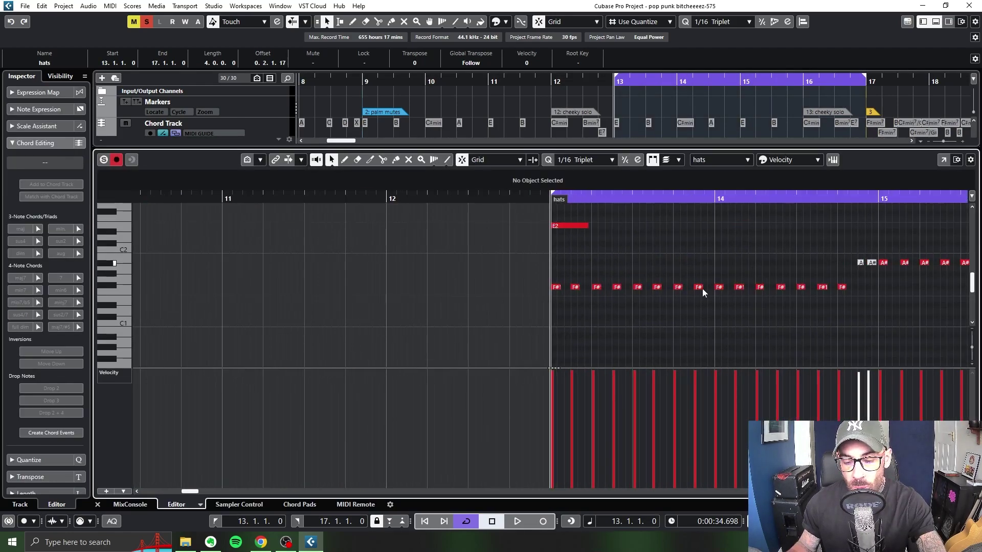
{"action": "scroll", "coordinate": [724, 286], "scroll_direction": "right", "scroll_amount": 5}
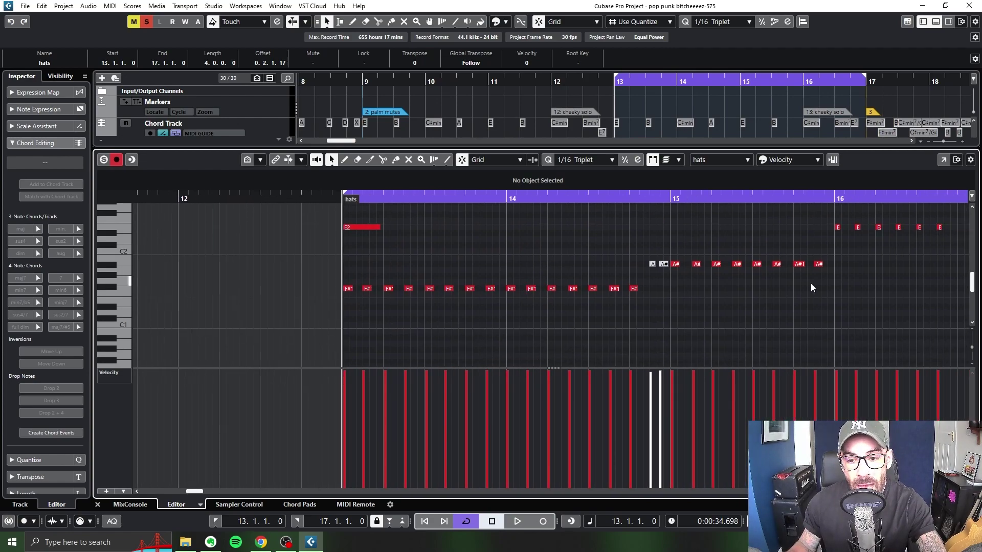
{"action": "scroll", "coordinate": [817, 287], "scroll_direction": "right", "scroll_amount": 3}
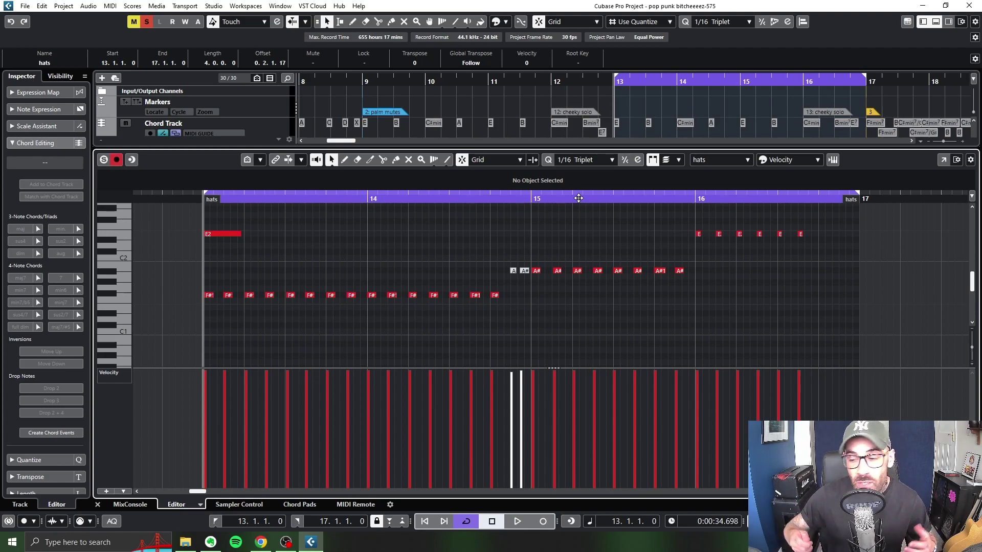
{"action": "key", "text": "space"}
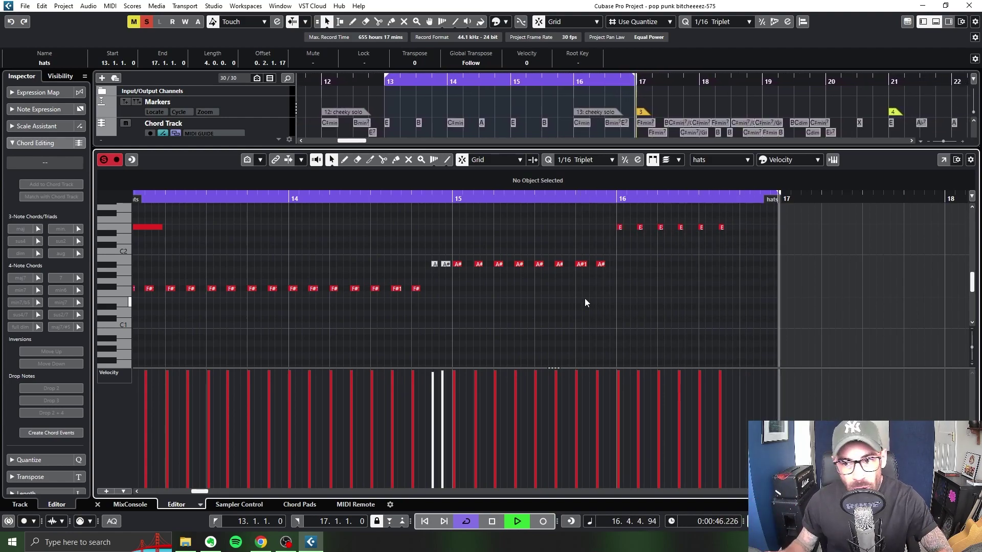
{"action": "key", "text": "space"}
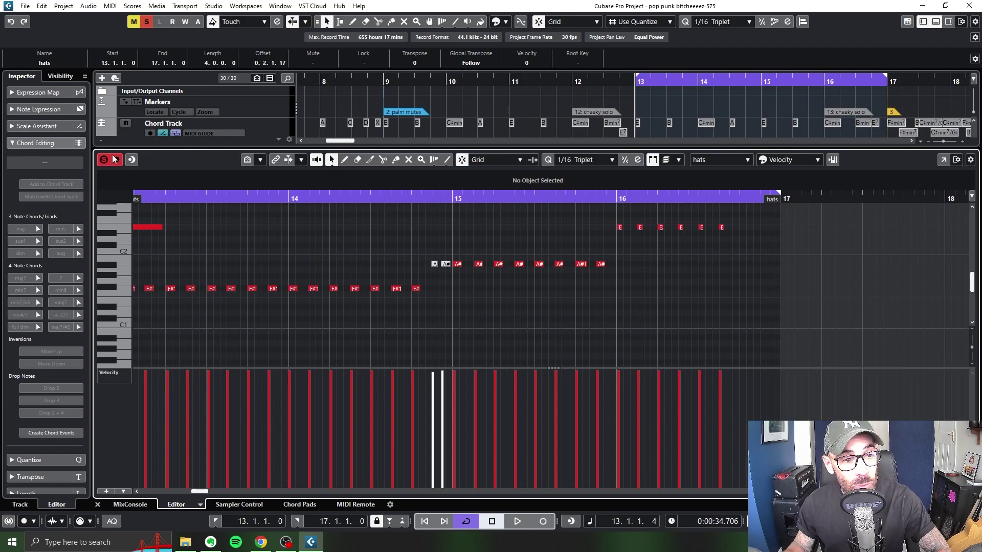
{"action": "left_click", "coordinate": [97, 505]}
Step: Set the cycle range to bars 17–21 and play the start of that drum section
{"action": "key", "text": "g"}
{"action": "key", "text": "g"}
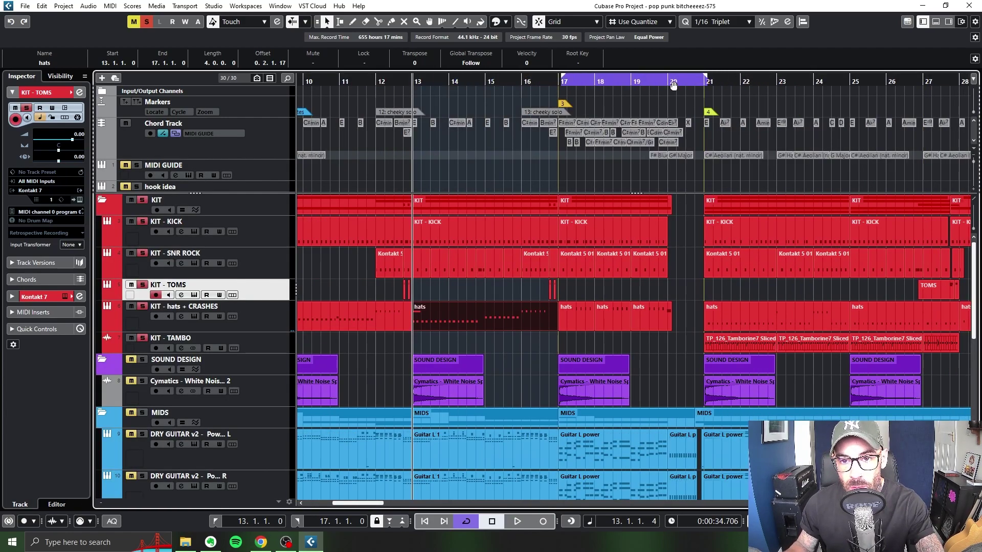
{"action": "key", "text": "h"}
{"action": "key", "text": "h"}
{"action": "key", "text": "h"}
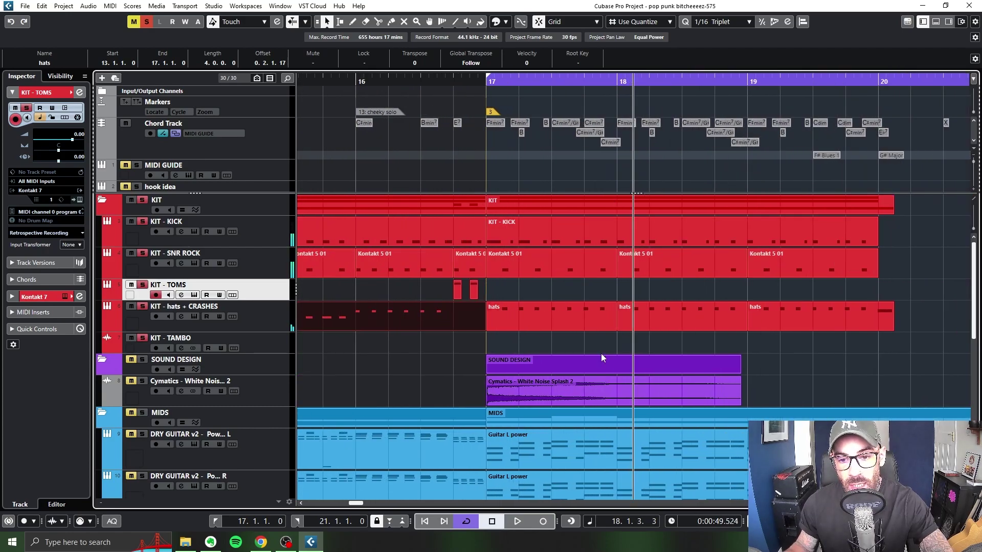
Step: Solo the DRY GUITAR v2 power L and R tracks and play them with the drums from bar 17 to the end of bar 20
{"action": "scroll", "coordinate": [599, 358], "scroll_direction": "down", "scroll_amount": 3}
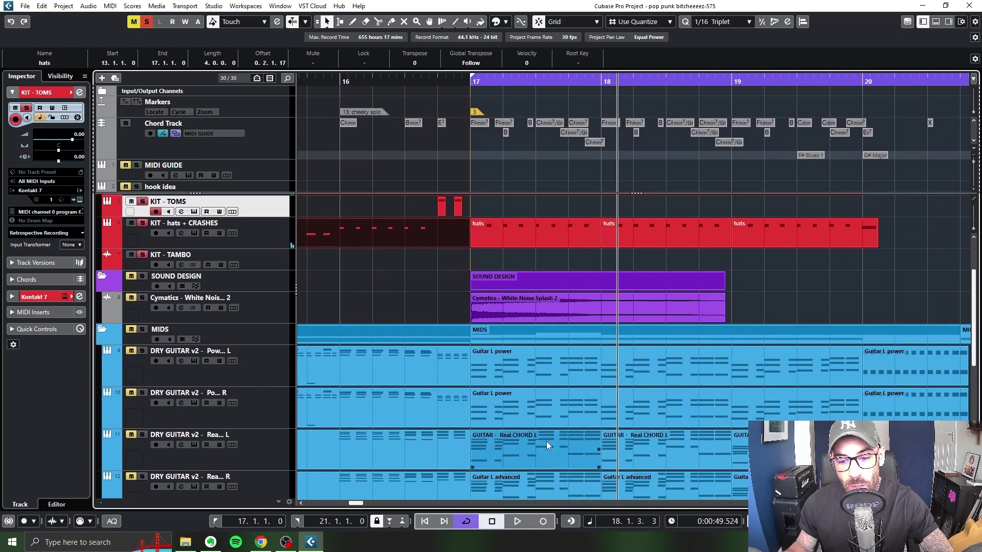
{"action": "left_click", "coordinate": [143, 351]}
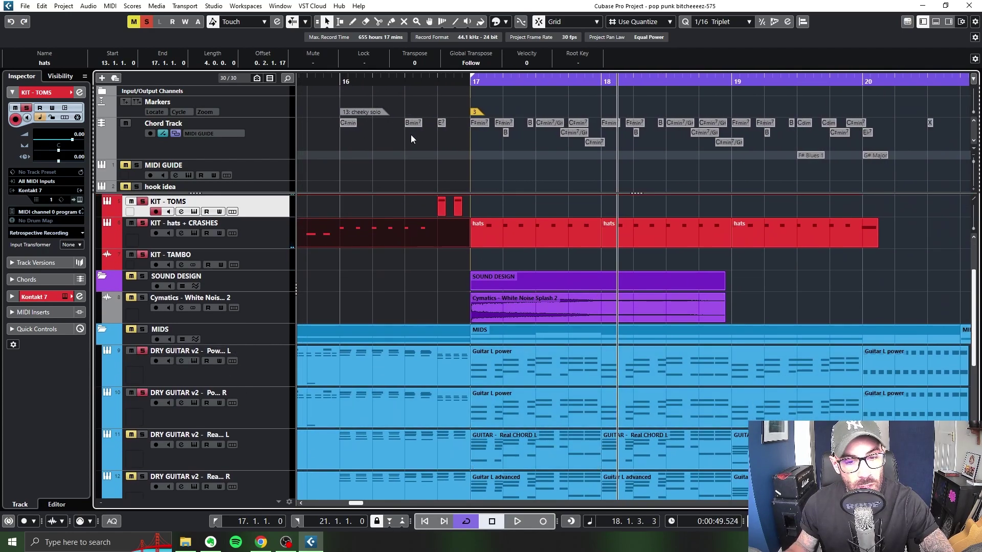
{"action": "left_click", "coordinate": [469, 84]}
{"action": "key", "text": "space"}
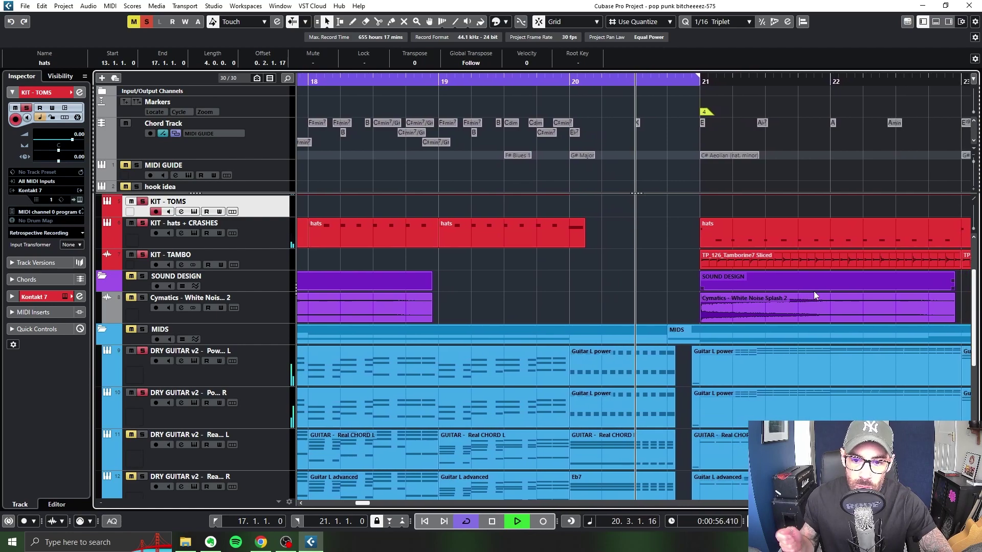
{"action": "key", "text": "space"}
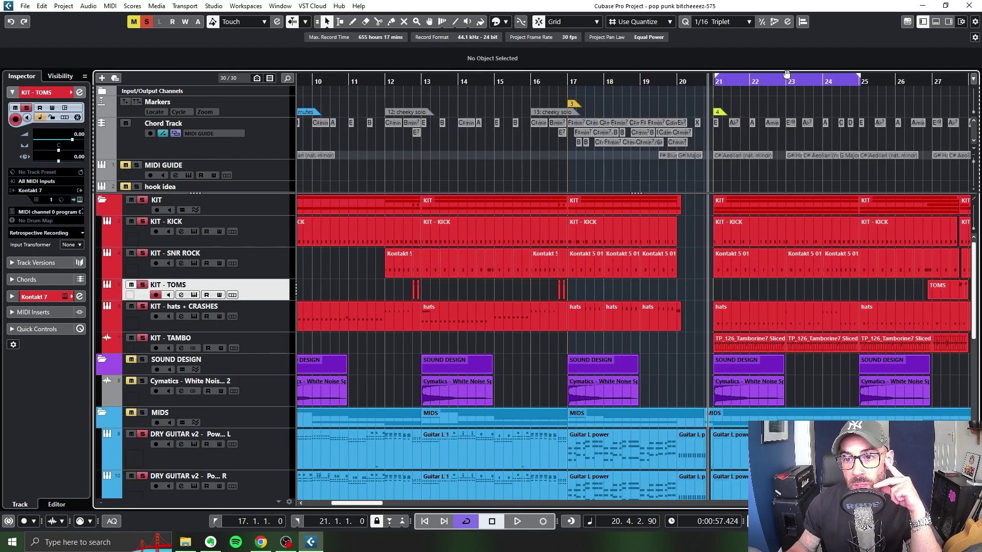
Step: Move the cycle range to bars 21–25, set the quantize preset to 1/1 and play that section
{"action": "left_click", "coordinate": [721, 24]}
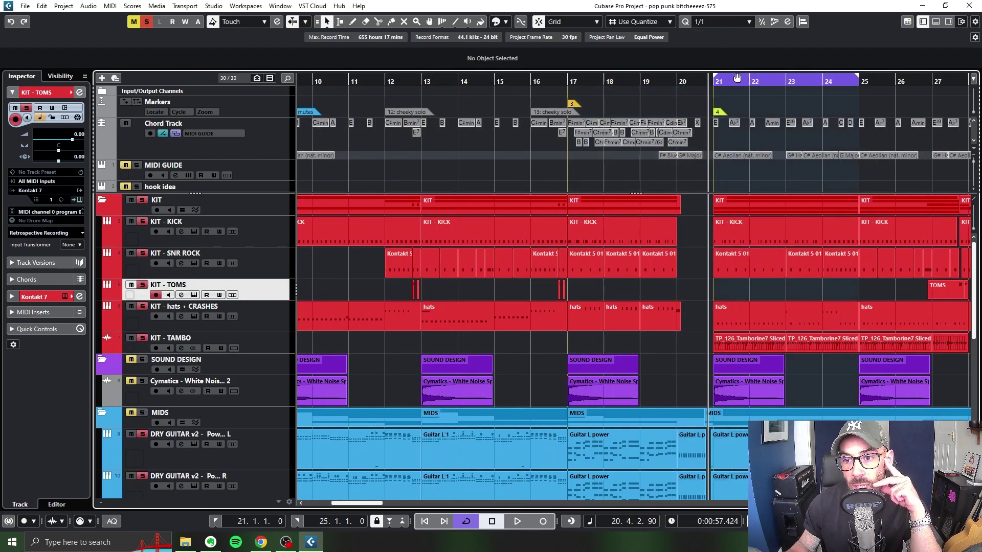
{"action": "scroll", "coordinate": [756, 264], "scroll_direction": "right", "scroll_amount": 1}
{"action": "scroll", "coordinate": [730, 268], "scroll_direction": "down", "scroll_amount": 1}
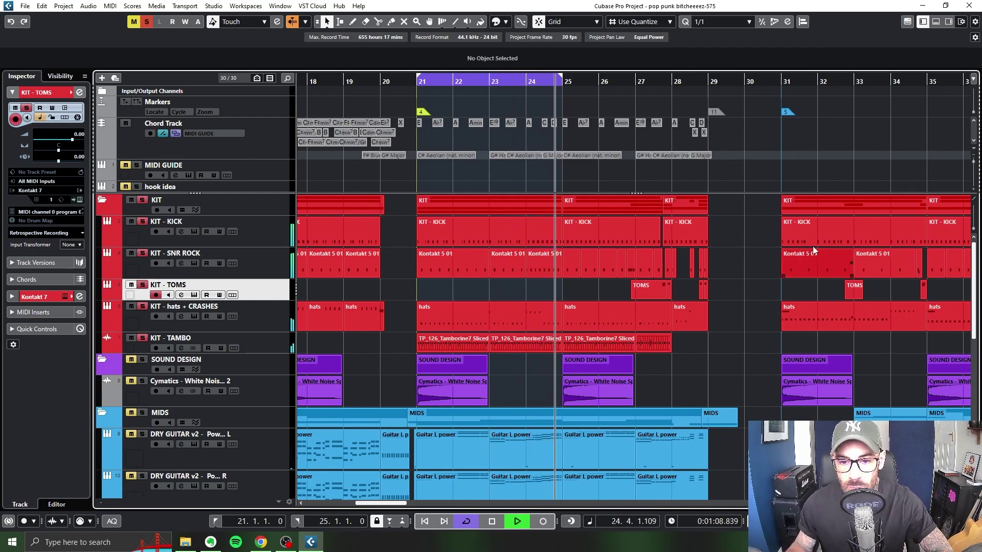
{"action": "key", "text": "space"}
Step: Extend the cycle range to bars 21–29 and play on through the tom and snare fills at bars 27 and 28
{"action": "left_click_drag", "start_coordinate": [637, 77], "coordinate": [773, 92]}
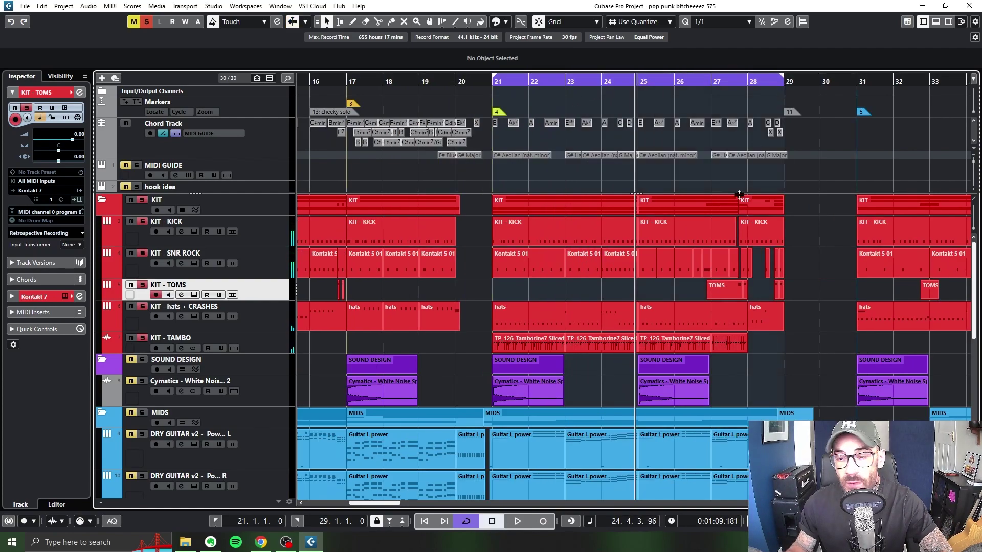
{"action": "scroll", "coordinate": [645, 332], "scroll_direction": "right", "scroll_amount": 3}
{"action": "key", "text": "space"}
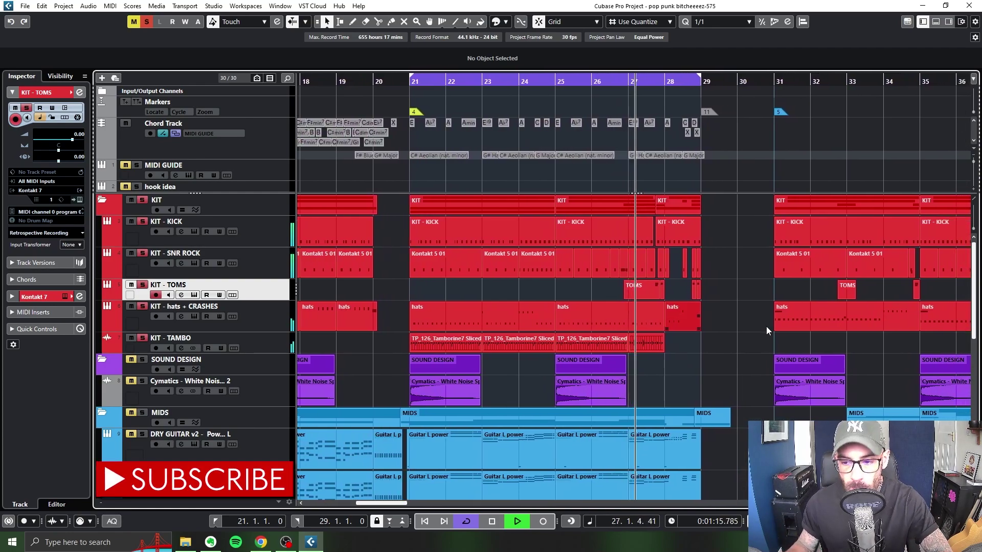
{"action": "scroll", "coordinate": [695, 358], "scroll_direction": "right", "scroll_amount": 3}
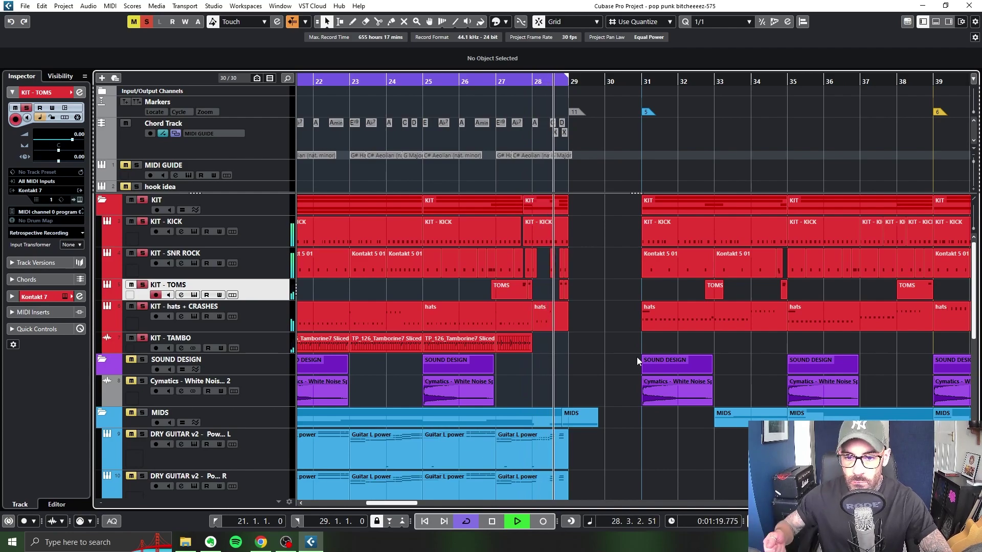
{"action": "key", "text": "space"}
Step: Set the cycle range to bars 31–39 and play the drum part from bar 31
{"action": "left_click_drag", "start_coordinate": [502, 81], "coordinate": [867, 97]}
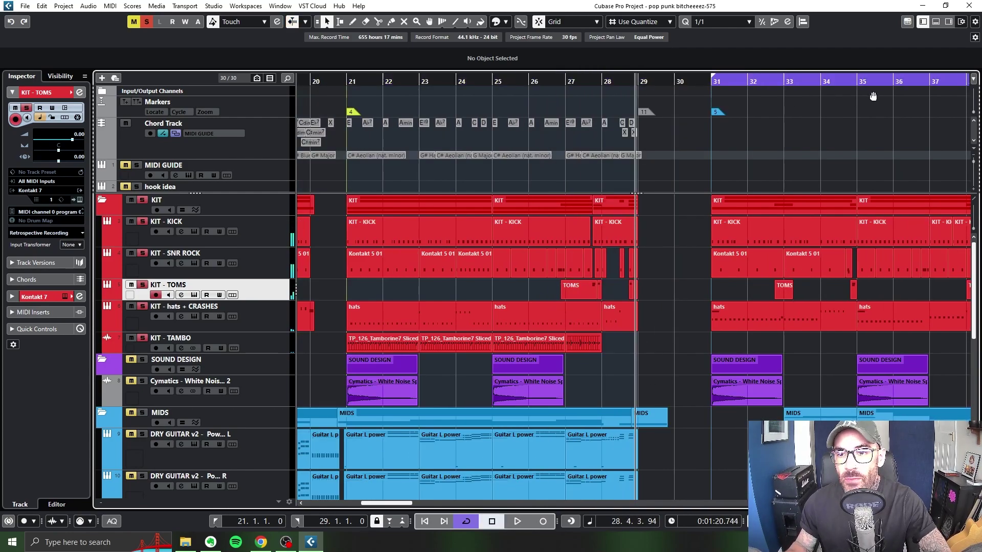
{"action": "scroll", "coordinate": [862, 118], "scroll_direction": "right", "scroll_amount": 3}
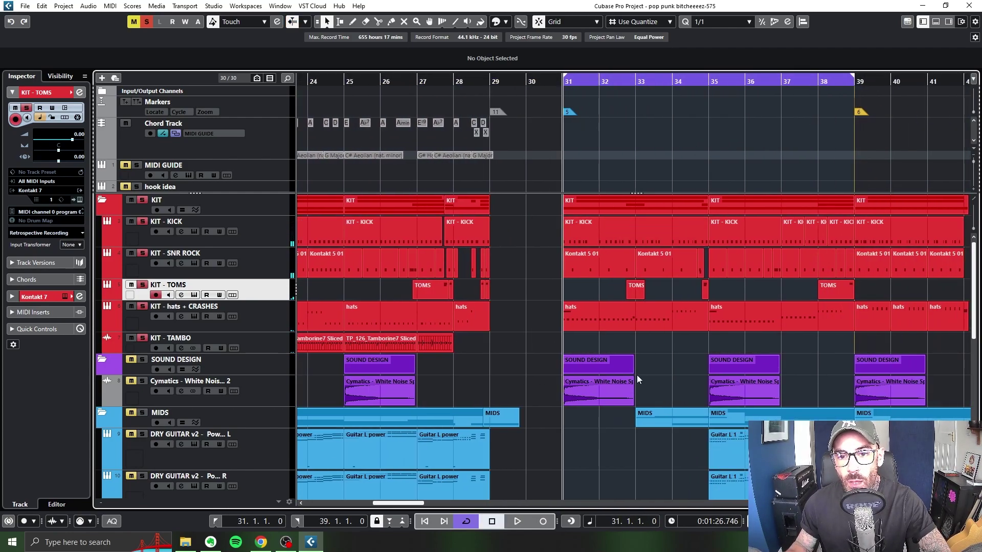
{"action": "scroll", "coordinate": [637, 378], "scroll_direction": "right", "scroll_amount": 2}
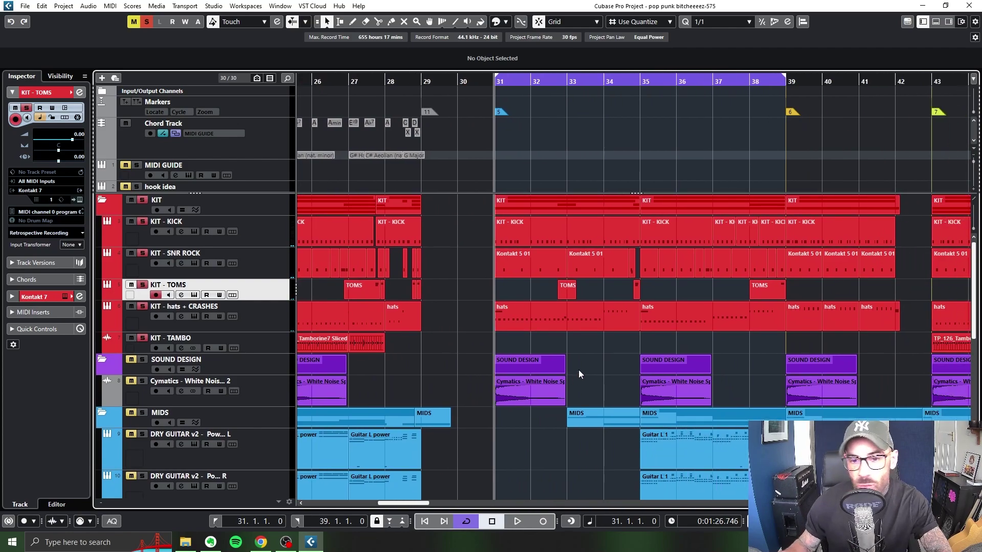
{"action": "key", "text": "space"}
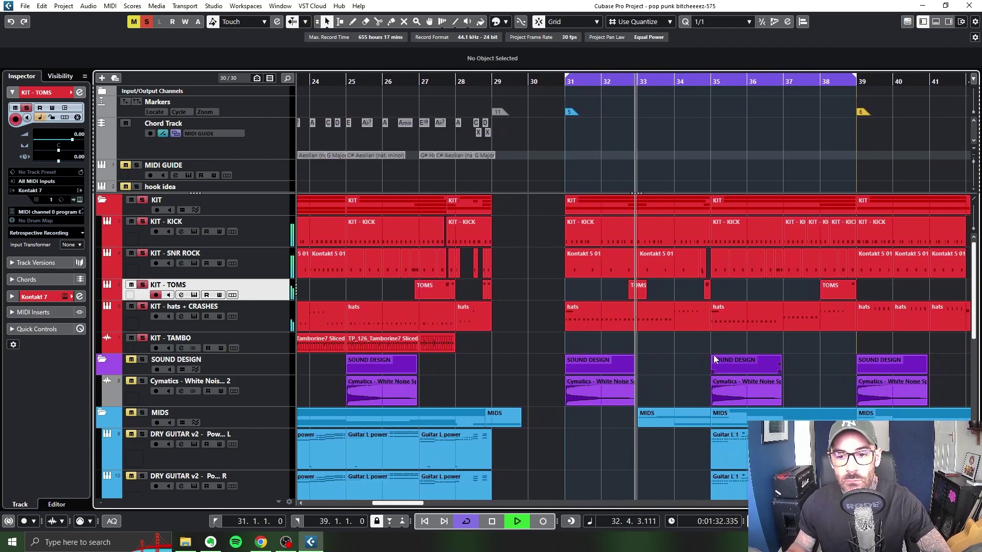
{"action": "scroll", "coordinate": [610, 367], "scroll_direction": "right", "scroll_amount": 2}
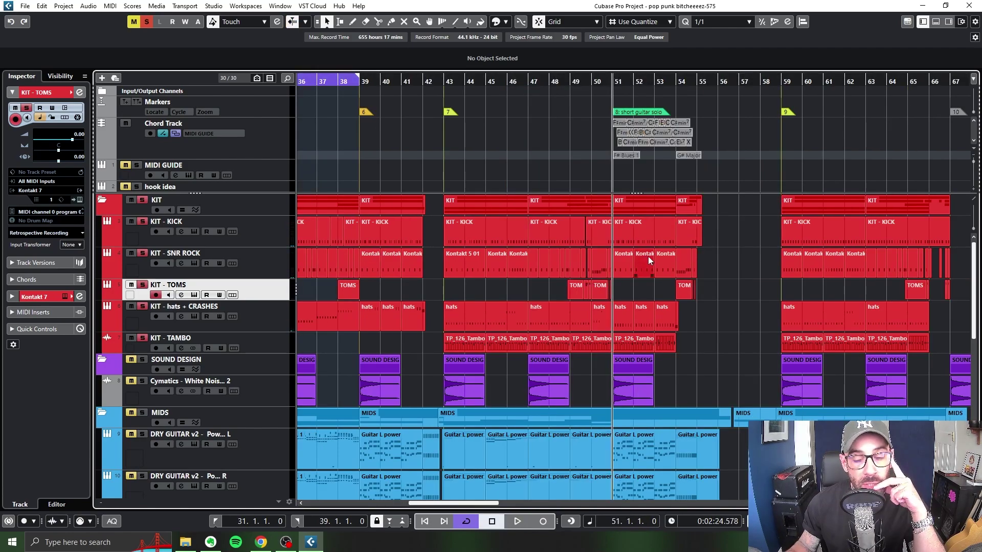
Step: Set the cycle range to bars 59–63, play that section and briefly select its KIT - TAMBO and hats parts
{"action": "scroll", "coordinate": [658, 247], "scroll_direction": "left", "scroll_amount": 5}
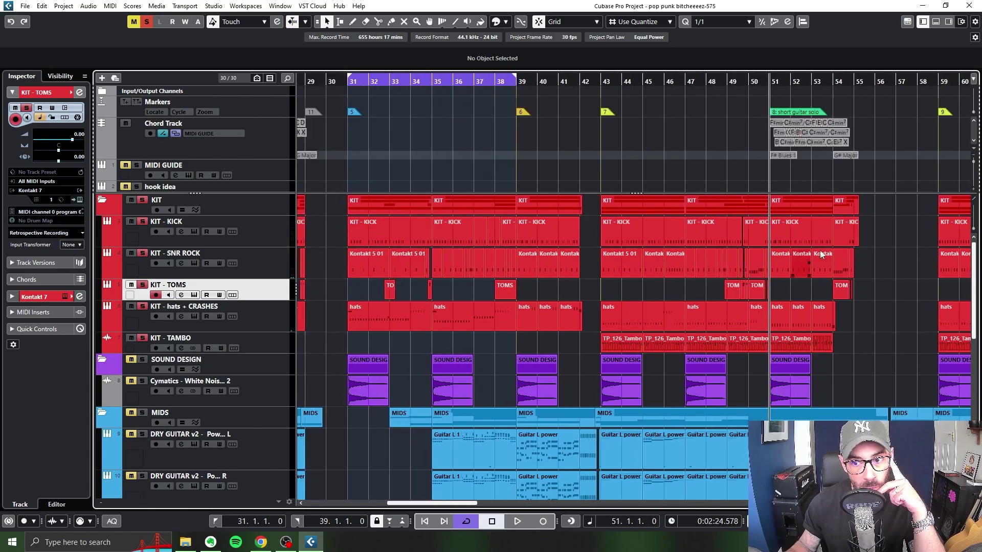
{"action": "scroll", "coordinate": [845, 267], "scroll_direction": "right", "scroll_amount": 10}
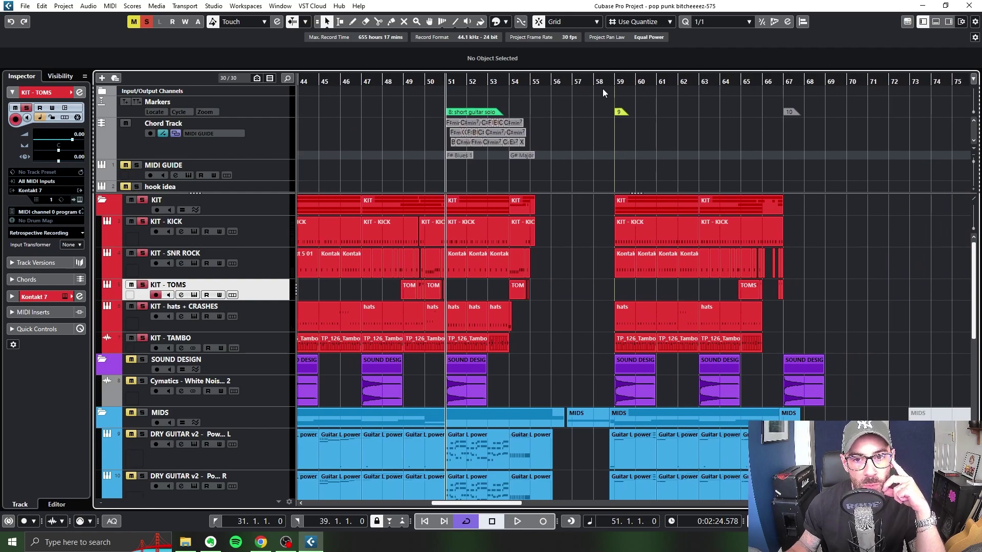
{"action": "mouse_move", "coordinate": [617, 73]}
{"action": "left_mouse_down"}
{"action": "mouse_move", "coordinate": [771, 92]}
{"action": "mouse_move", "coordinate": [704, 88]}
{"action": "left_mouse_up"}
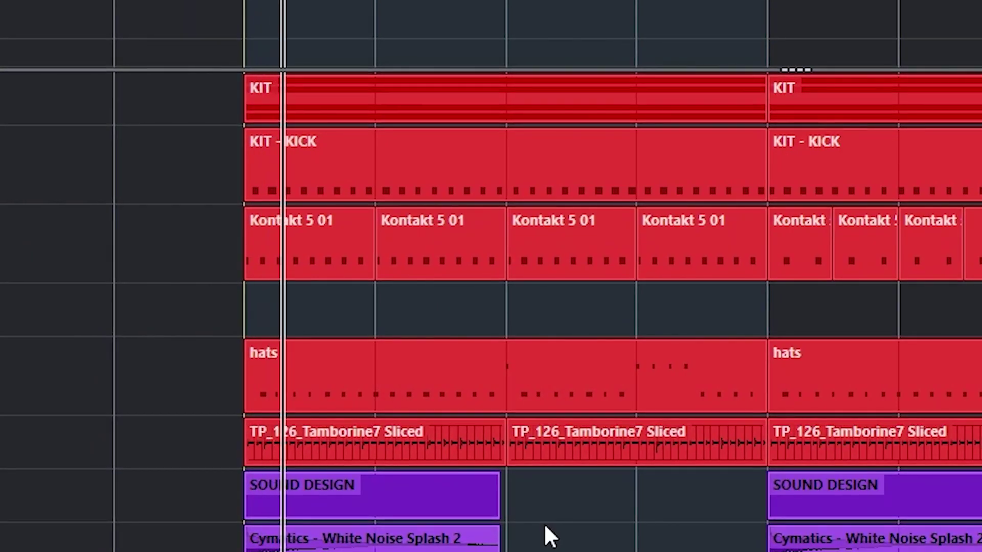
{"action": "left_click", "coordinate": [752, 431]}
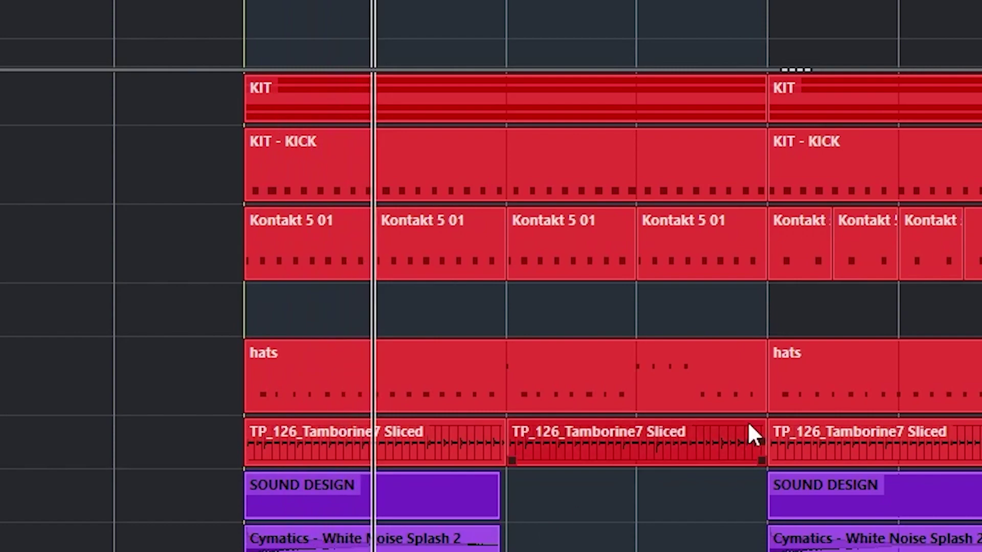
{"action": "left_click", "coordinate": [651, 366]}
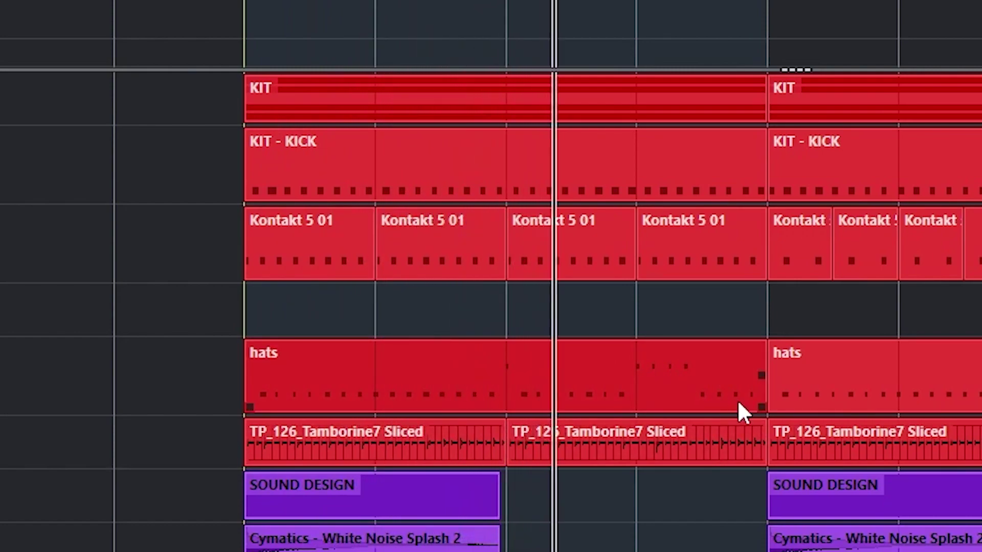
{"action": "key", "text": "ctrl+shift+a"}
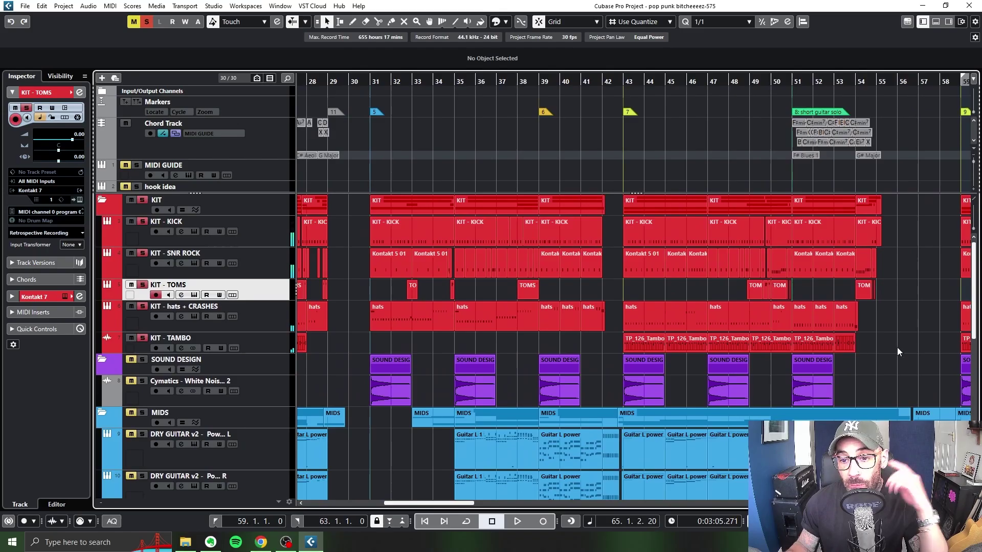
Step: Examine the drum and tambourine arrangement alongside the guitar tracks across the song's earlier sections
{"action": "scroll", "coordinate": [897, 347], "scroll_direction": "left", "scroll_amount": 6}
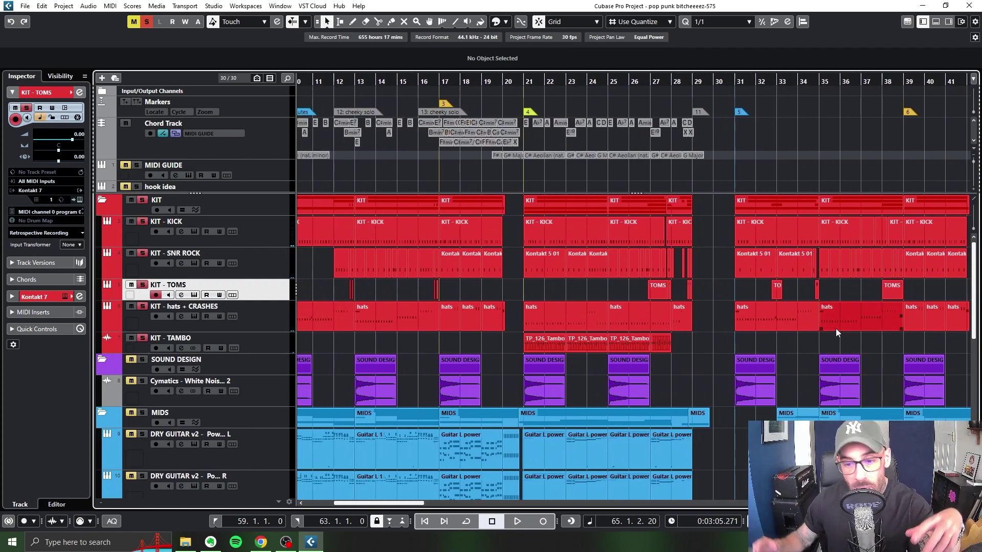
{"action": "scroll", "coordinate": [873, 325], "scroll_direction": "left", "scroll_amount": 5}
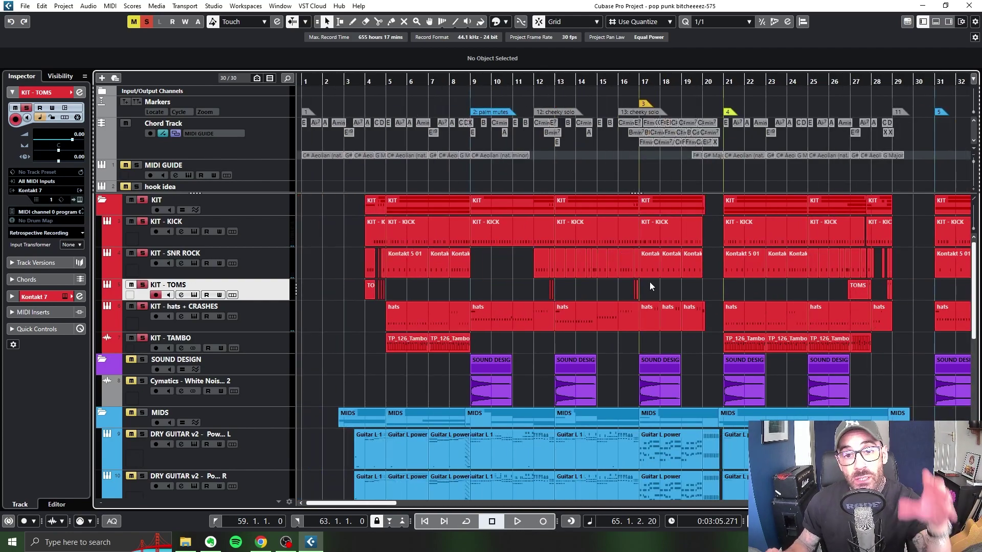
{"action": "scroll", "coordinate": [634, 288], "scroll_direction": "right", "scroll_amount": 1}
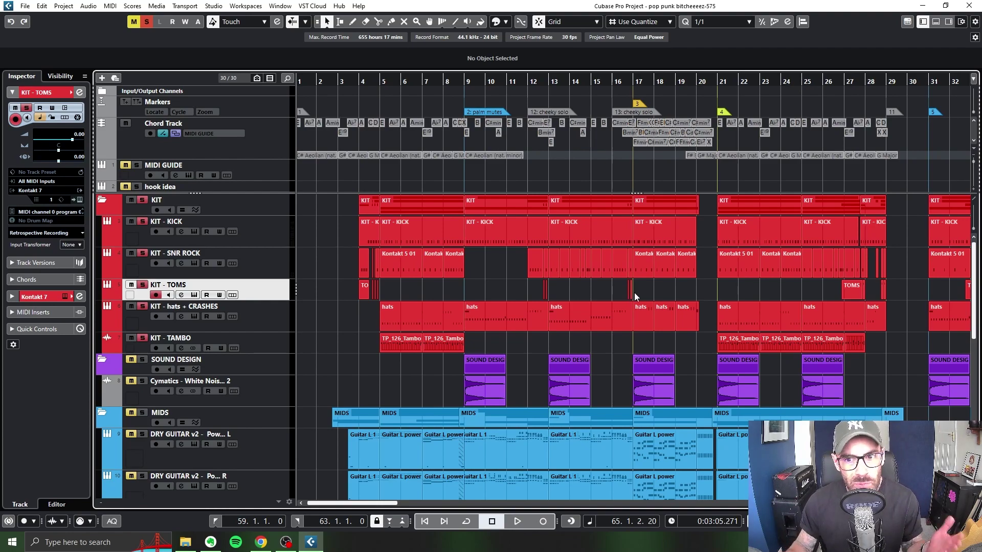
{"action": "scroll", "coordinate": [621, 290], "scroll_direction": "right", "scroll_amount": 5}
{"action": "scroll", "coordinate": [777, 320], "scroll_direction": "down", "scroll_amount": 4}
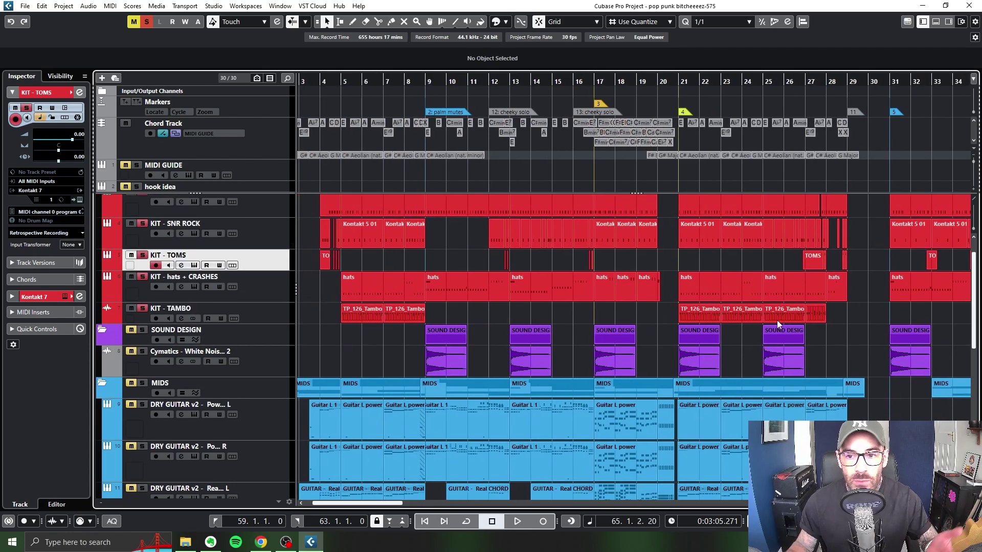
{"action": "scroll", "coordinate": [748, 266], "scroll_direction": "left", "scroll_amount": 5}
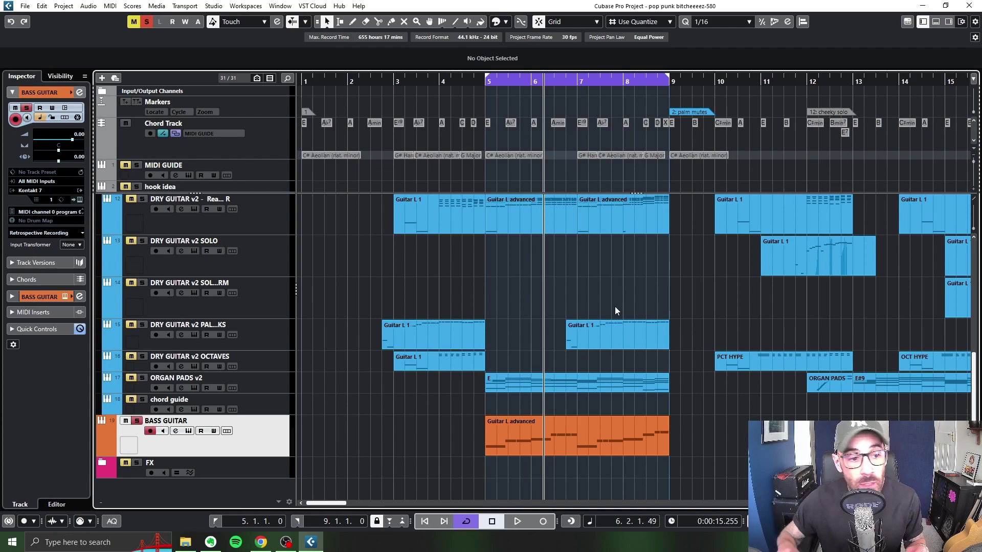
Step: Open the PunkBass instrument in Kontakt on the BASS GUITAR track and reposition its window to show its controls
{"action": "left_click", "coordinate": [80, 200]}
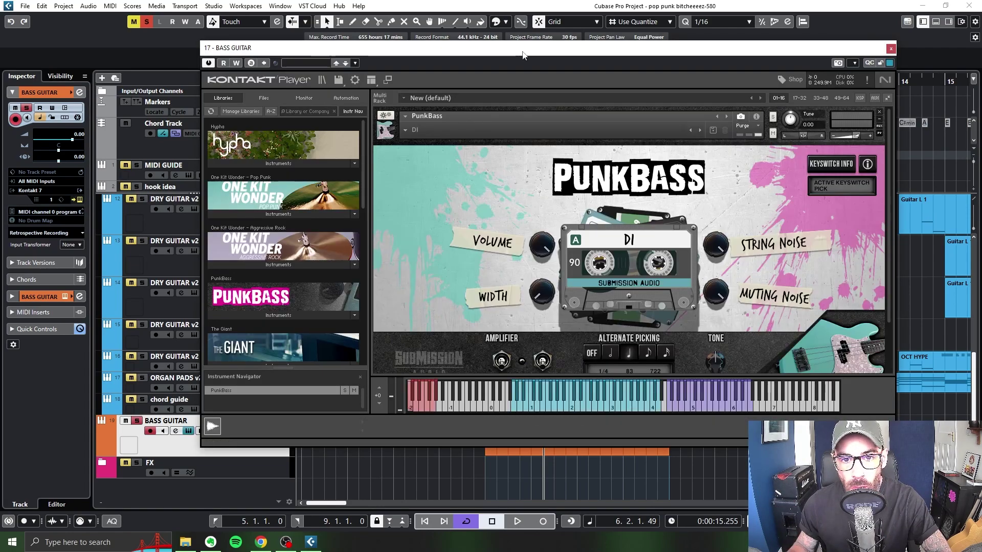
{"action": "left_click_drag", "start_coordinate": [525, 56], "coordinate": [471, 55]}
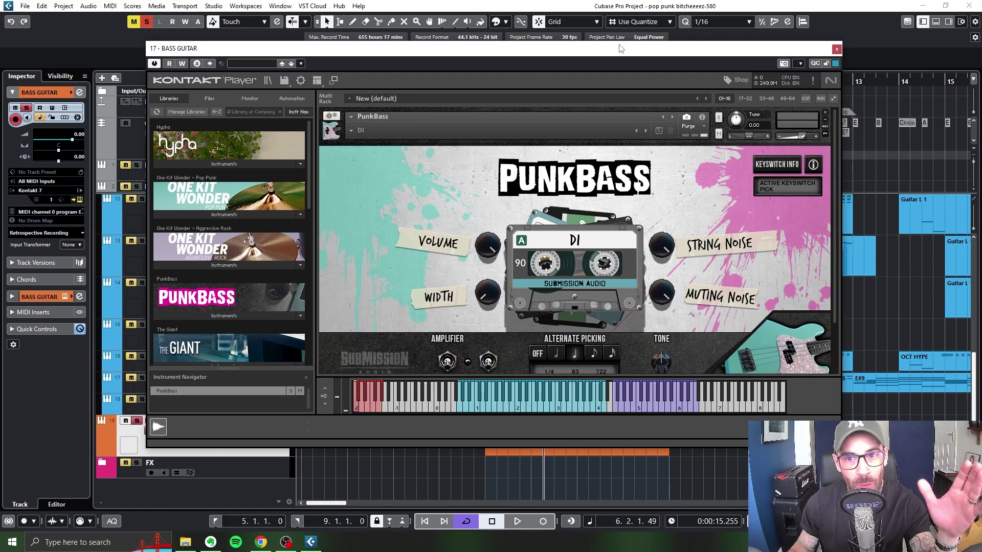
{"action": "left_click_drag", "start_coordinate": [620, 51], "coordinate": [678, 69]}
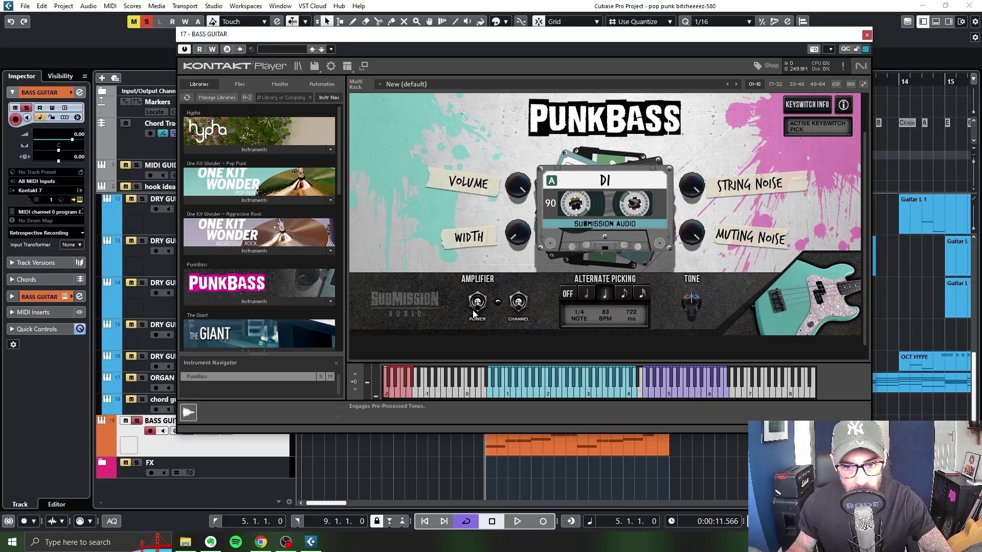
Step: Play the bass DI tone over bars 5–9, turn on the PunkBass amplifier and switch its channel to First Bass
{"action": "key", "text": "space"}
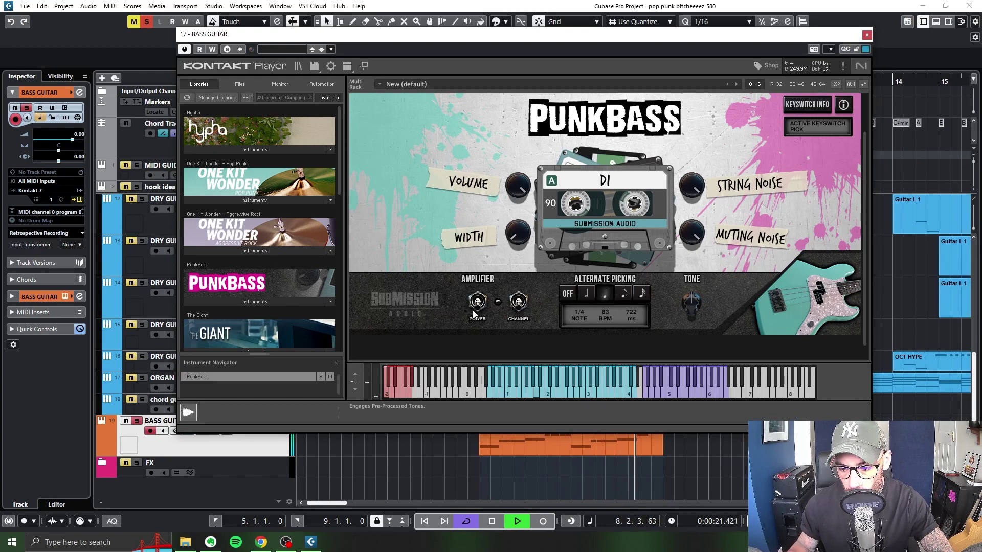
{"action": "left_click", "coordinate": [477, 306]}
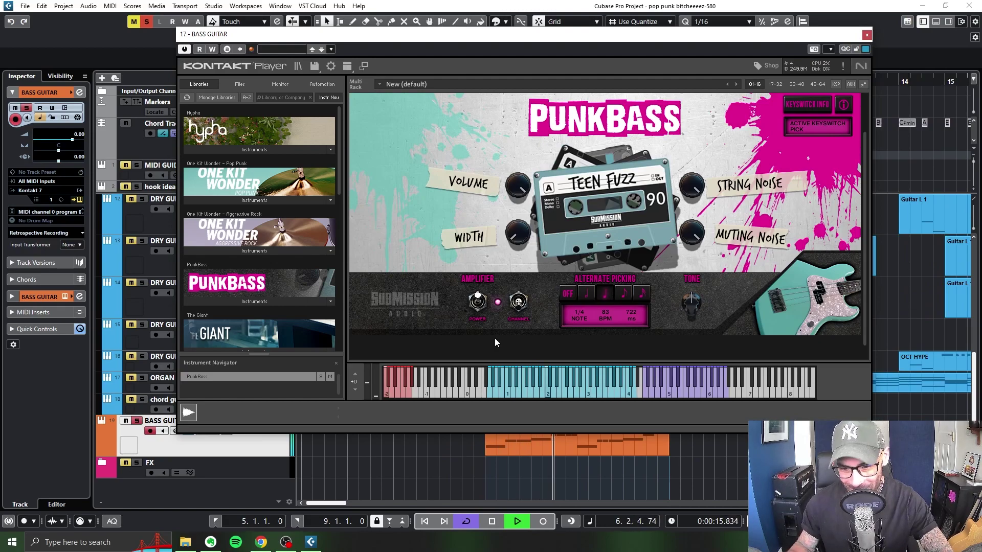
{"action": "left_click", "coordinate": [517, 307]}
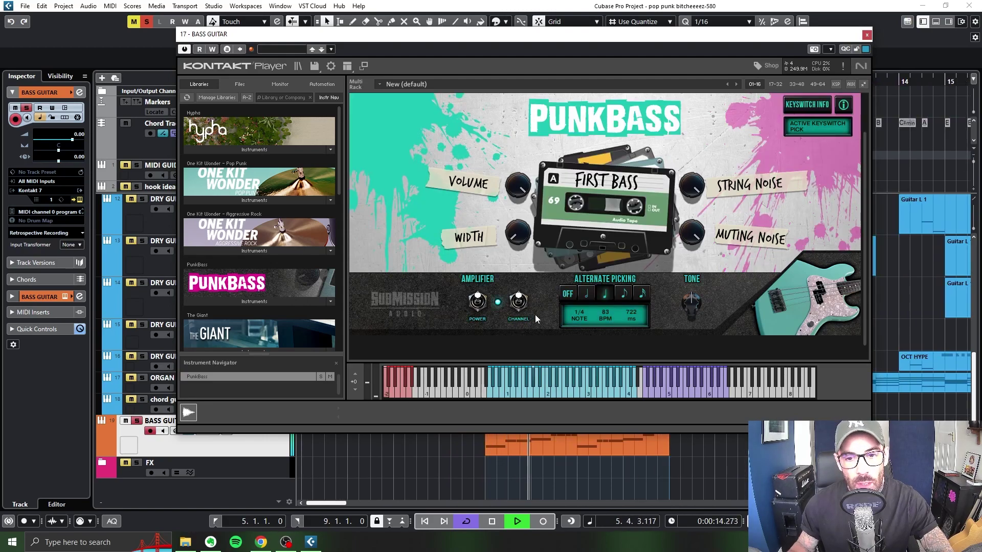
{"action": "key", "text": "space"}
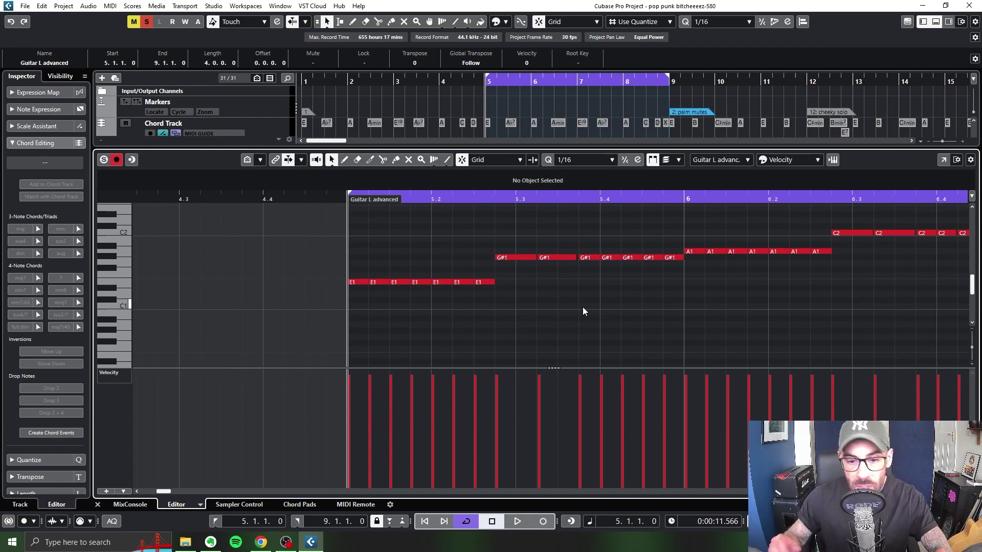
Step: Examine and play the bass notes of the Guitar L advanced part across bars 5–8
{"action": "scroll", "coordinate": [583, 308], "scroll_direction": "right", "scroll_amount": 5}
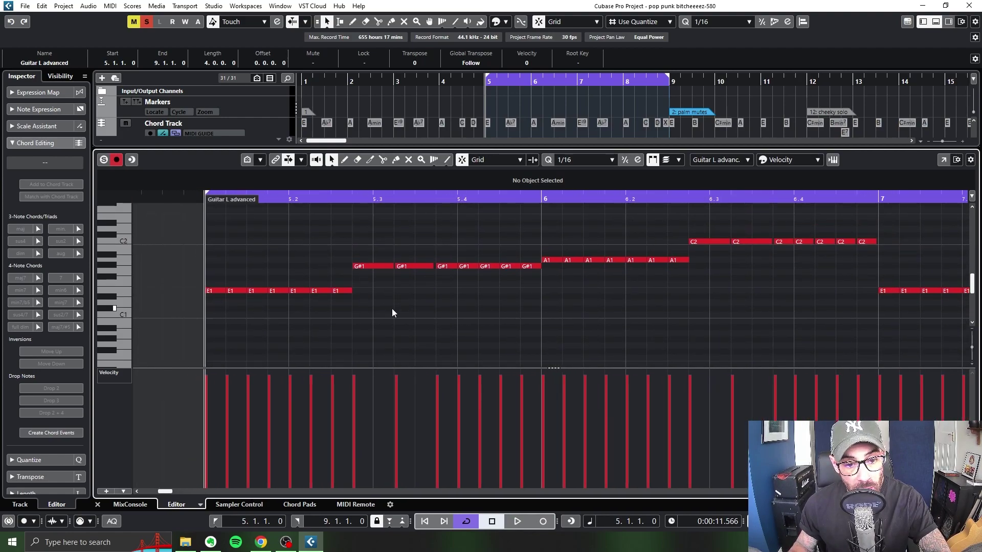
{"action": "key", "text": "space"}
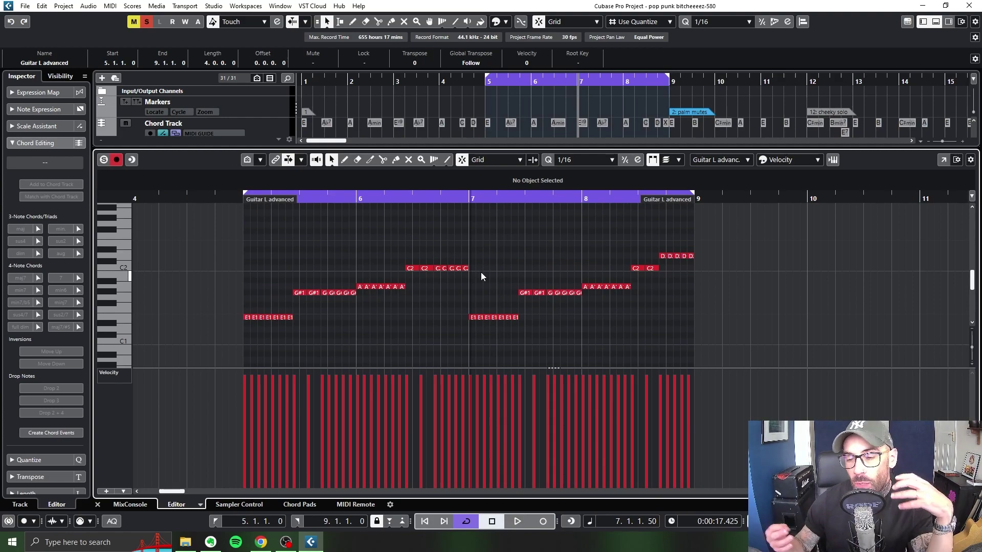
{"action": "scroll", "coordinate": [480, 277], "scroll_direction": "left", "scroll_amount": 3}
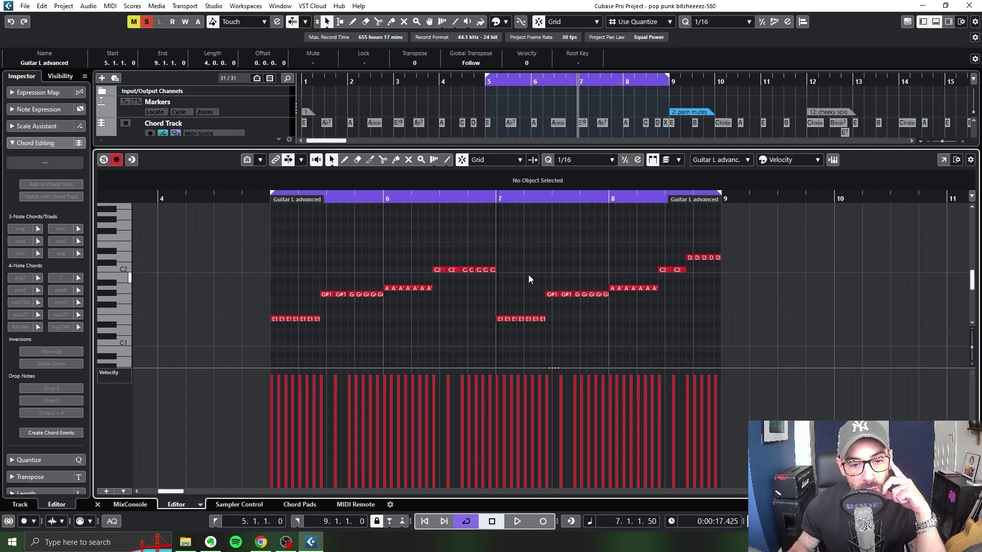
{"action": "scroll", "coordinate": [542, 258], "scroll_direction": "up", "scroll_amount": 2}
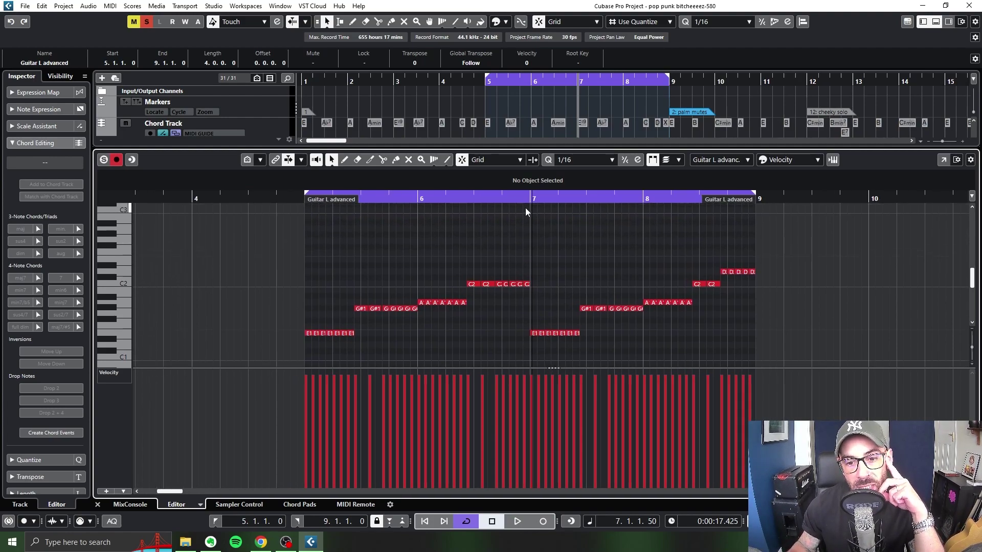
Step: Activate Pro-Q 2 on the BASS GUITAR channel and toggle its 138 Hz boost off and on to compare the low end
{"action": "key", "text": "F3"}
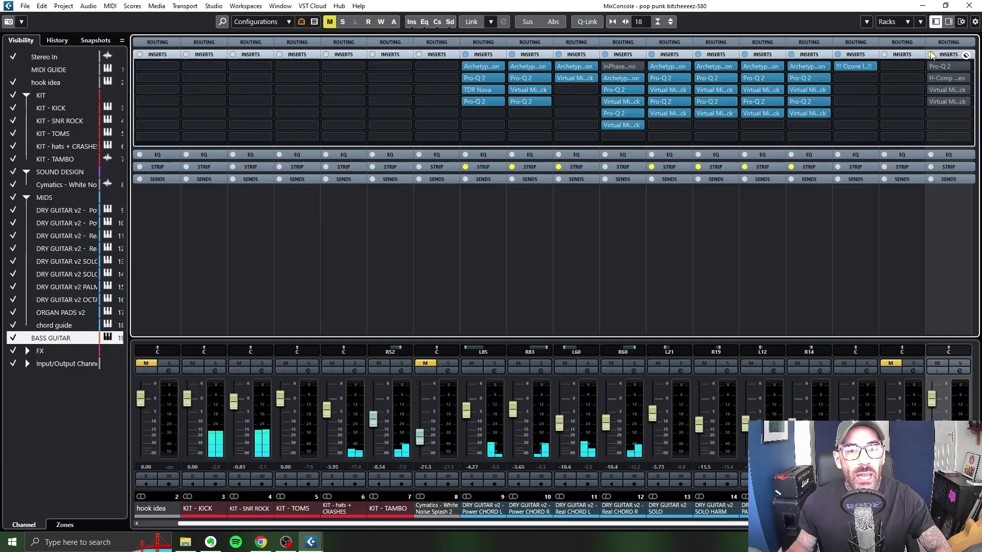
{"action": "left_click", "coordinate": [953, 65]}
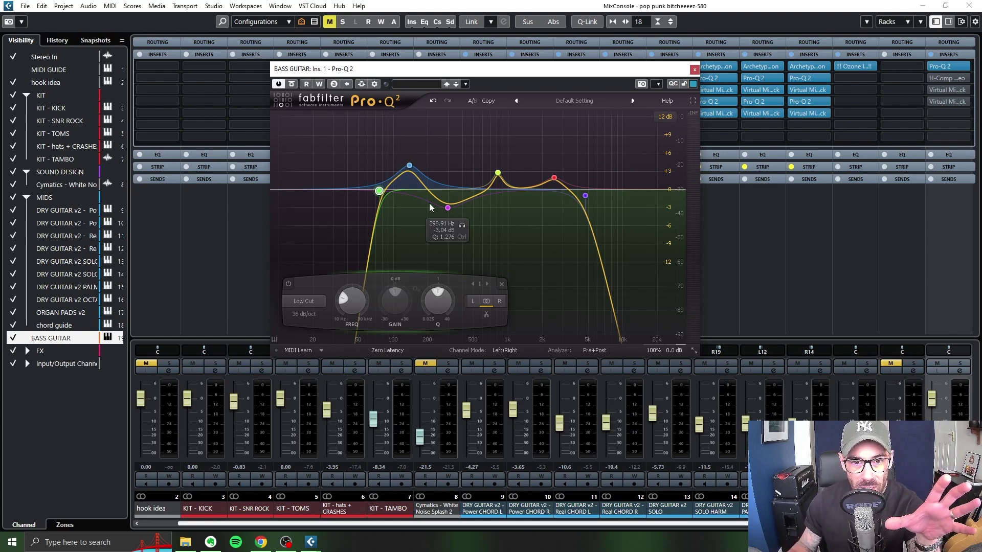
{"action": "left_click", "coordinate": [417, 161], "text": "alt"}
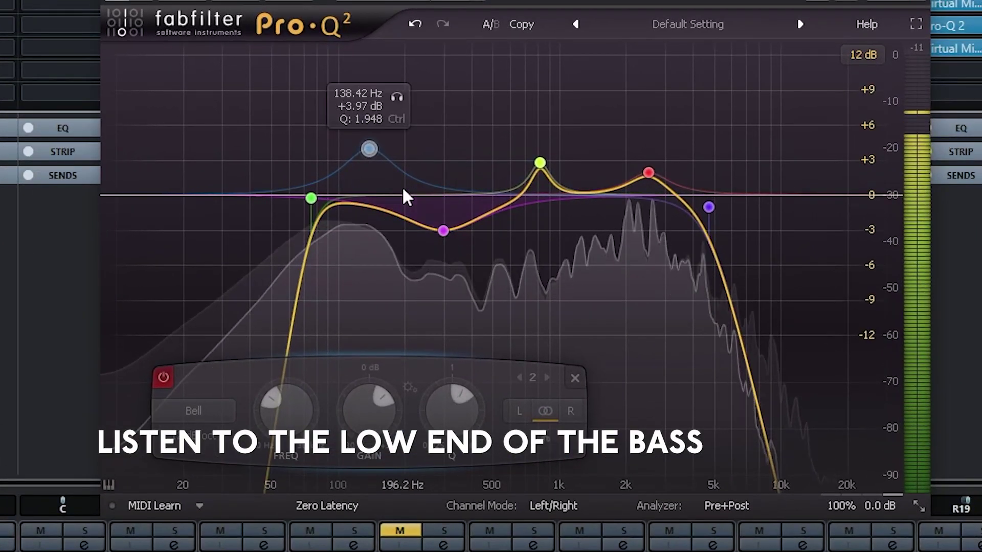
{"action": "right_click", "coordinate": [369, 153]}
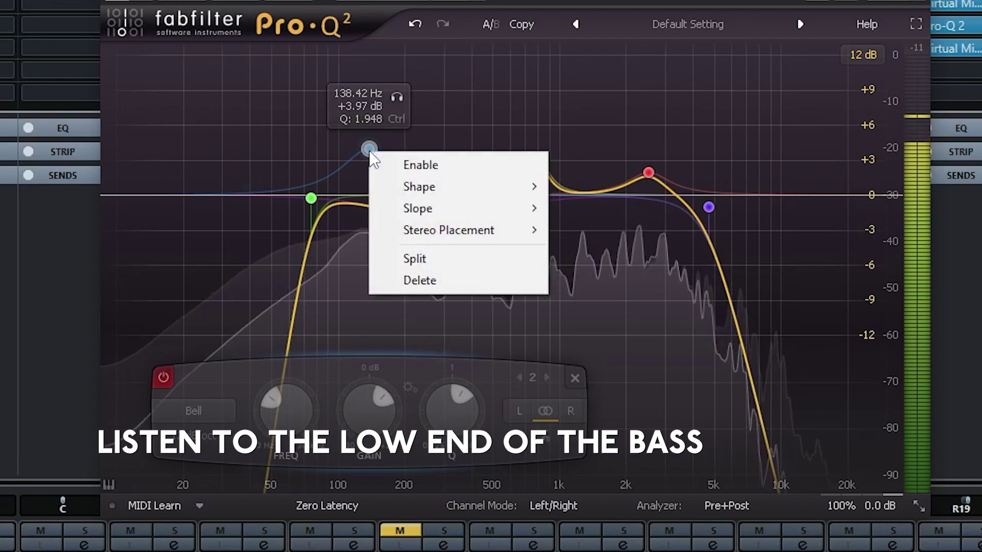
{"action": "left_click", "coordinate": [414, 166]}
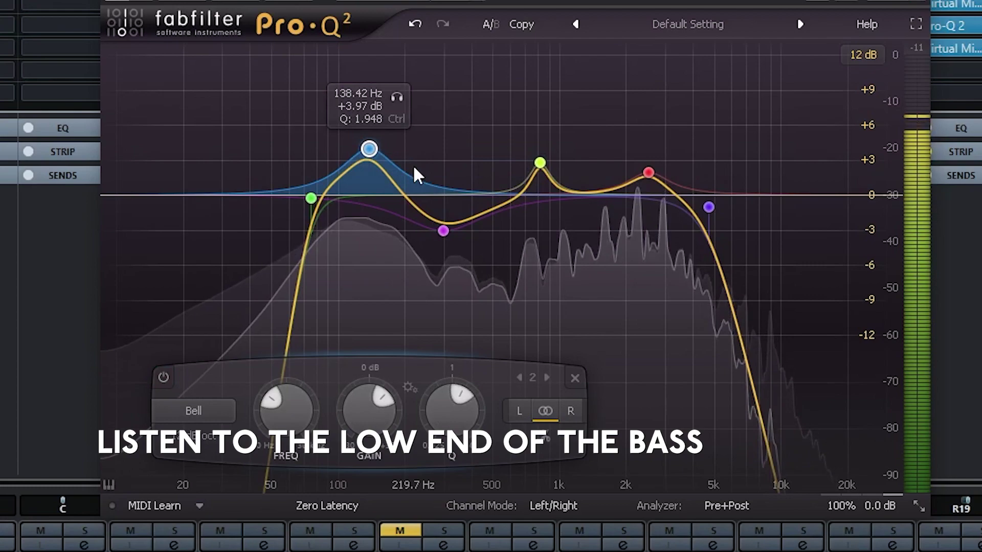
{"action": "right_click", "coordinate": [369, 150]}
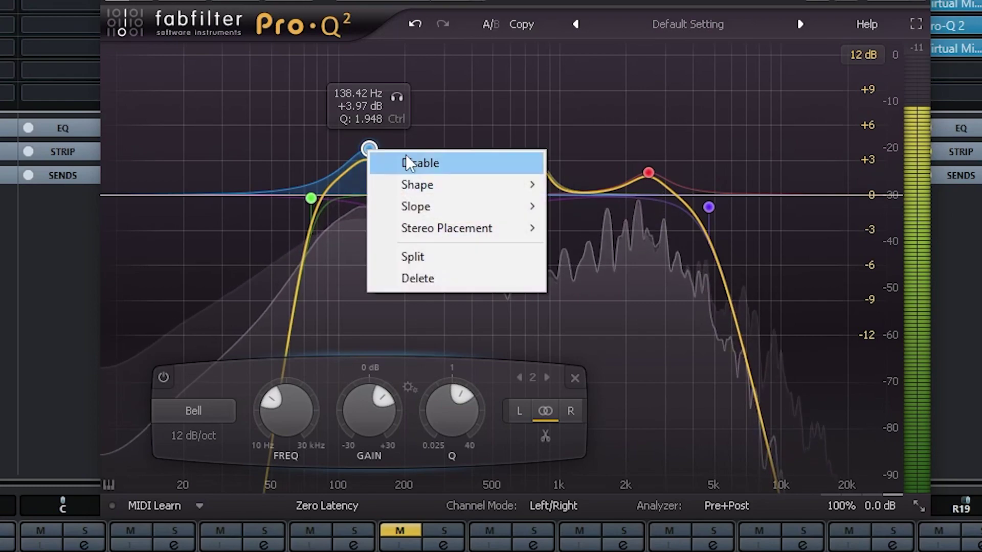
{"action": "left_click", "coordinate": [413, 160]}
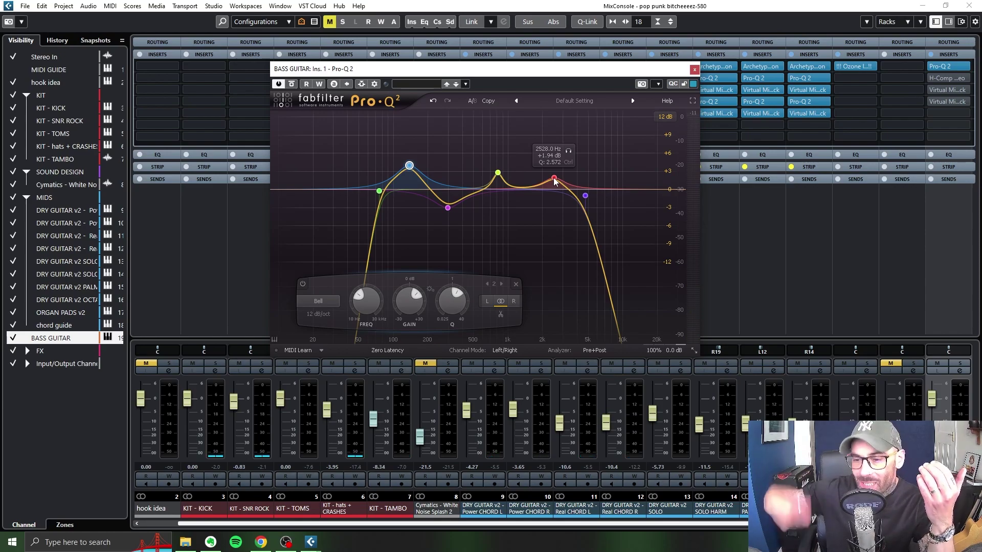
{"action": "left_click", "coordinate": [694, 69]}
Step: Solo the BASS GUITAR channel, activate its H-Comp Stereo insert to inspect the threshold, and return to the full mix
{"action": "key", "text": "s"}
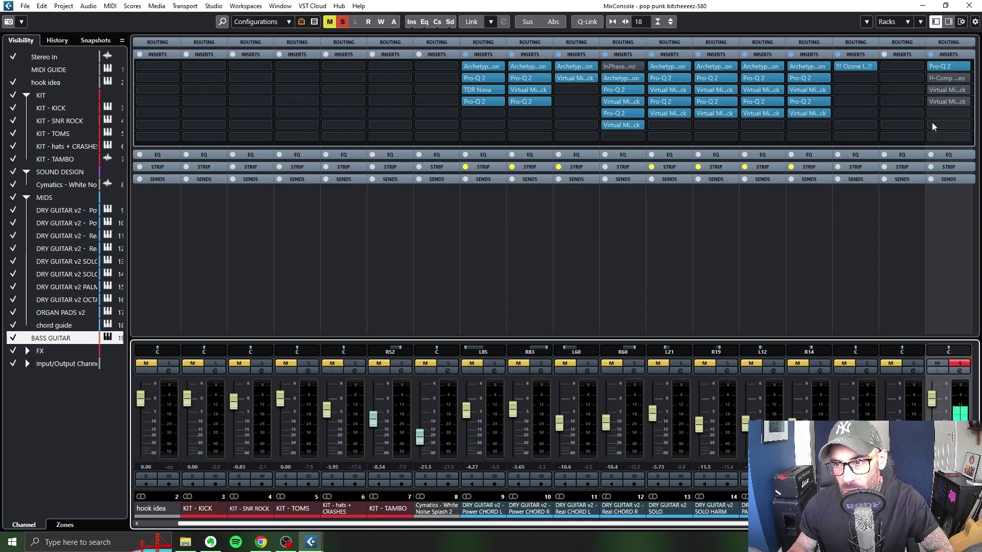
{"action": "left_click", "coordinate": [950, 78]}
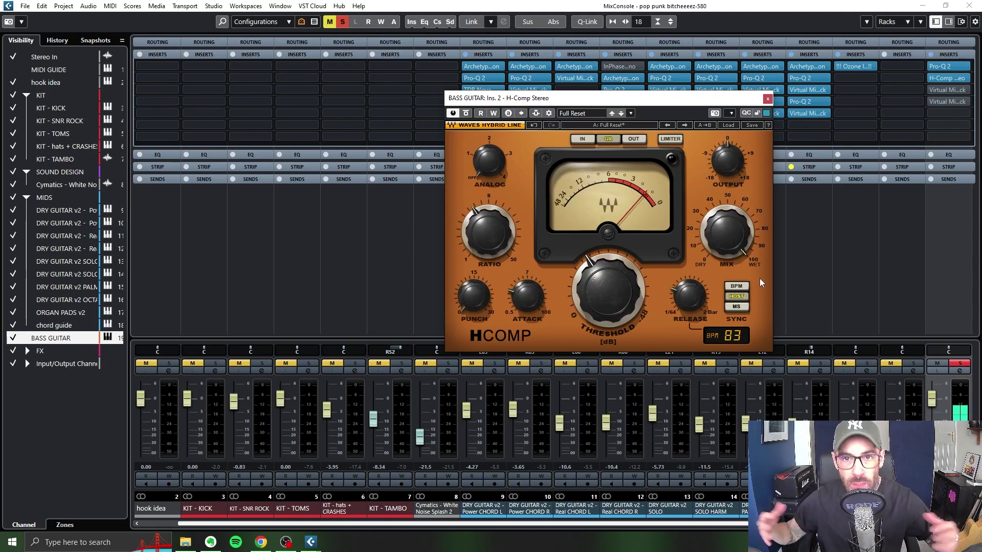
{"action": "left_click", "coordinate": [623, 296]}
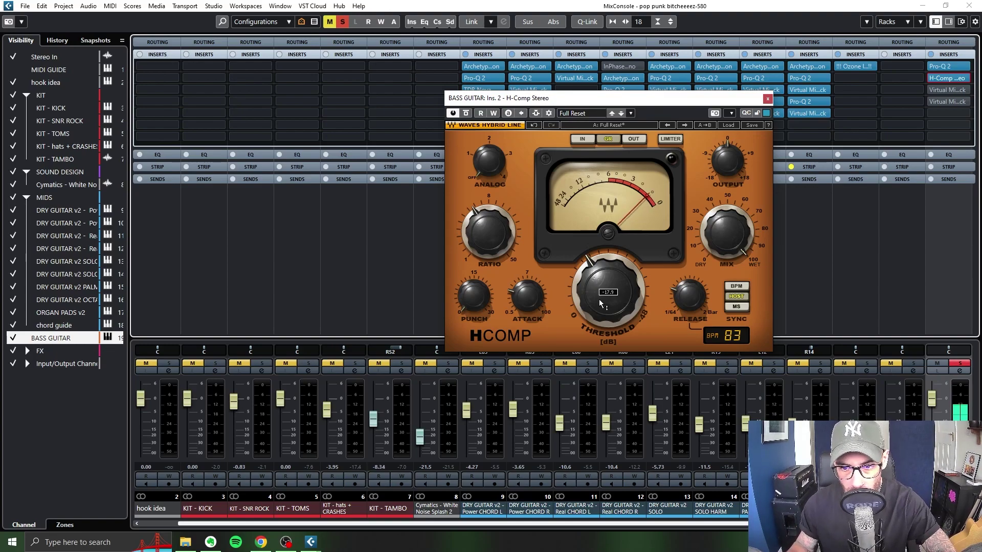
{"action": "left_click", "coordinate": [934, 155]}
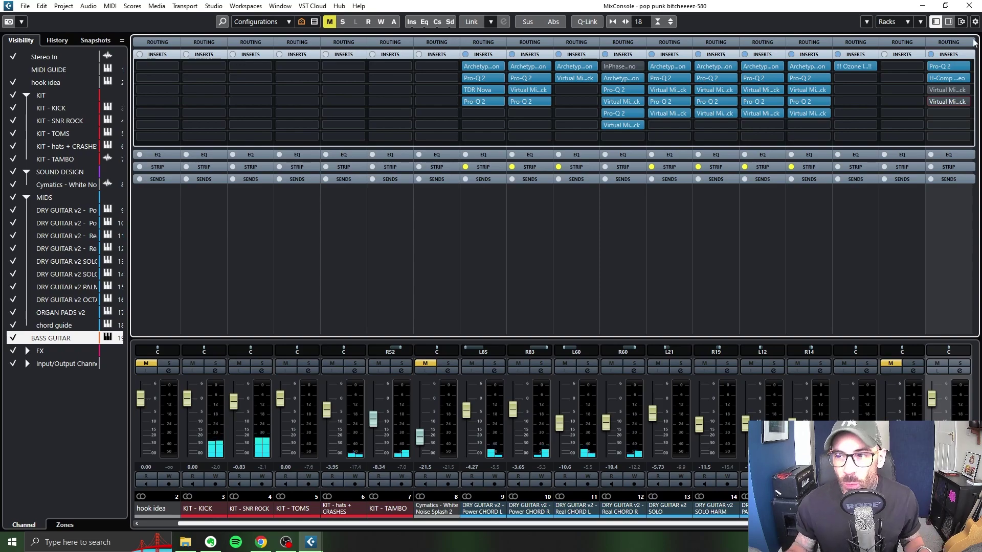
Step: Activate and view the bass channel's first Virtual Mix Rack insert, play the mix back in the project window and stop playback
{"action": "left_click", "coordinate": [949, 90]}
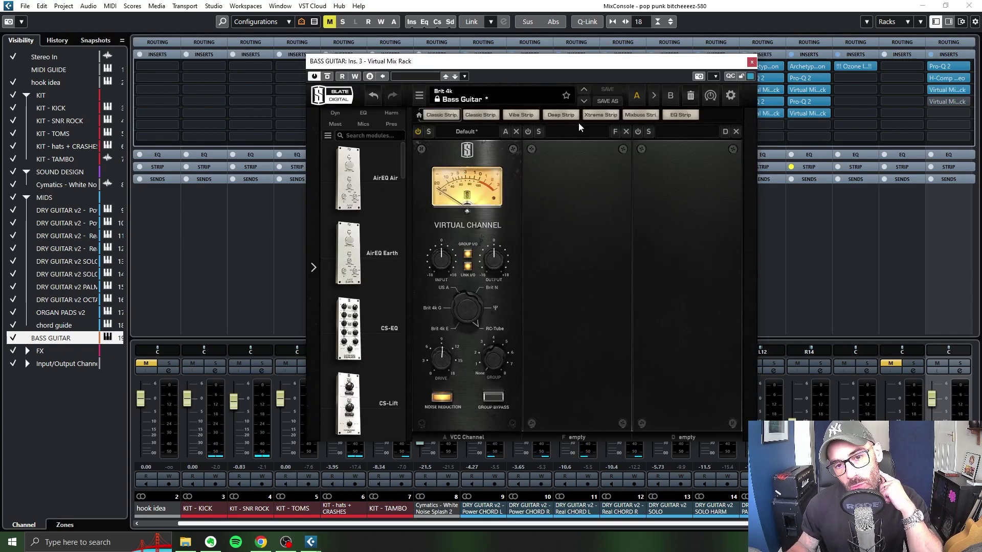
{"action": "key", "text": "F3"}
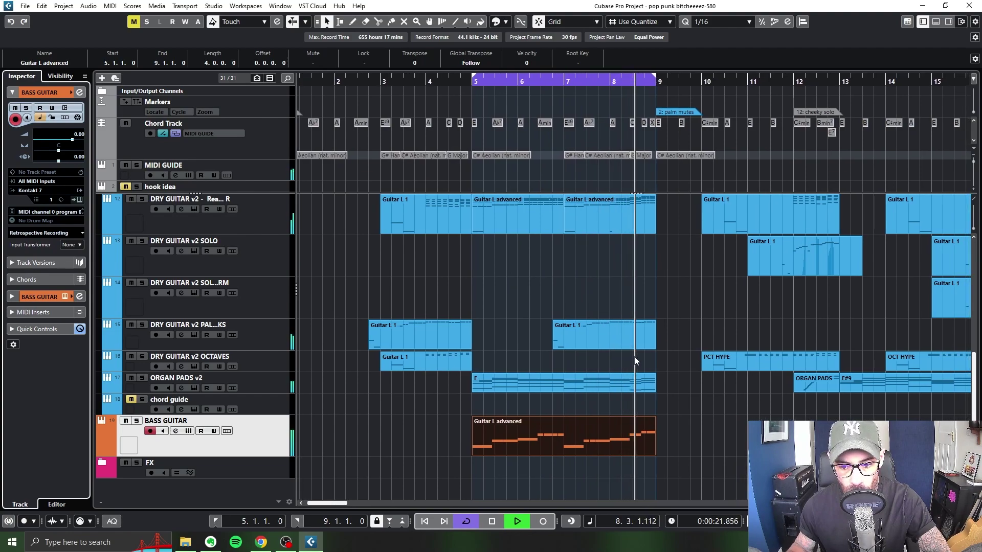
{"action": "key", "text": "space"}
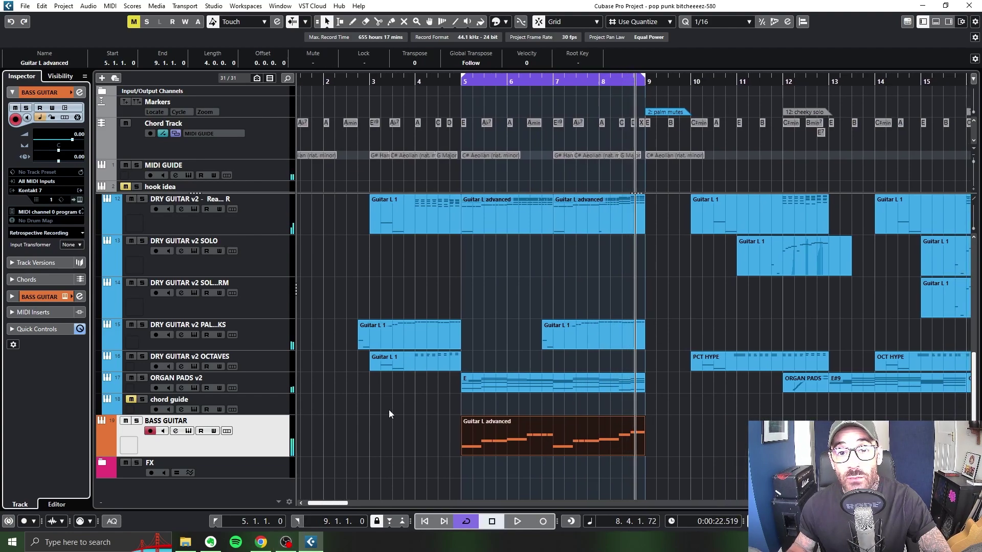